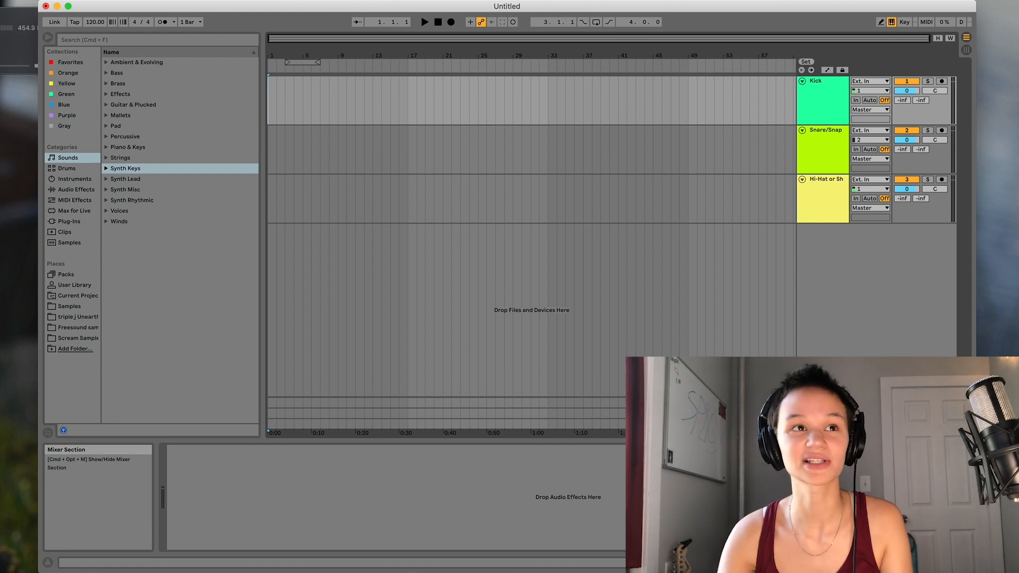
Step: Move the four-bar loop brace so that it starts at bar 1 and ends at bar 5
left_click_drag(289, 62, 246, 61)
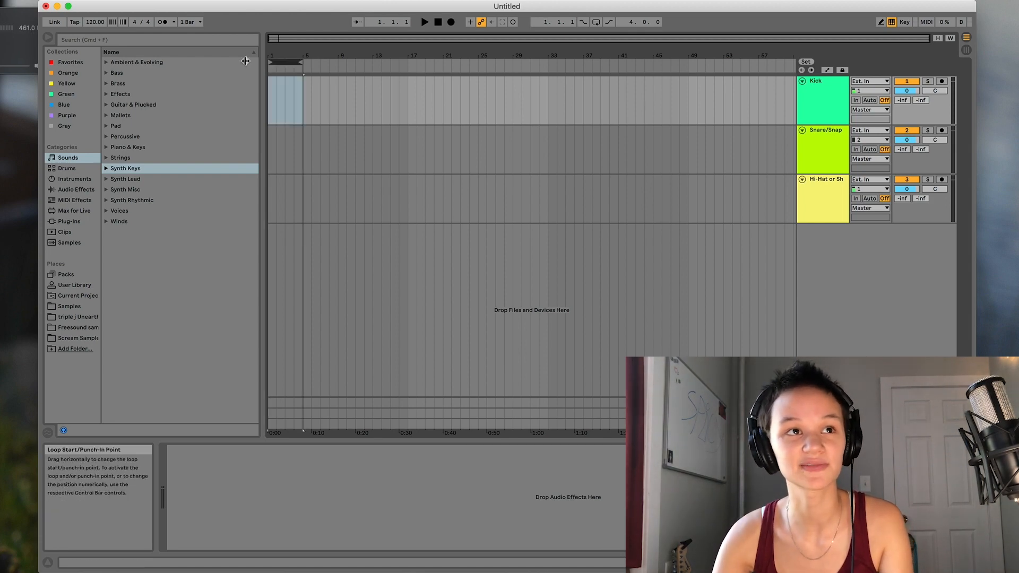
left_click(304, 118)
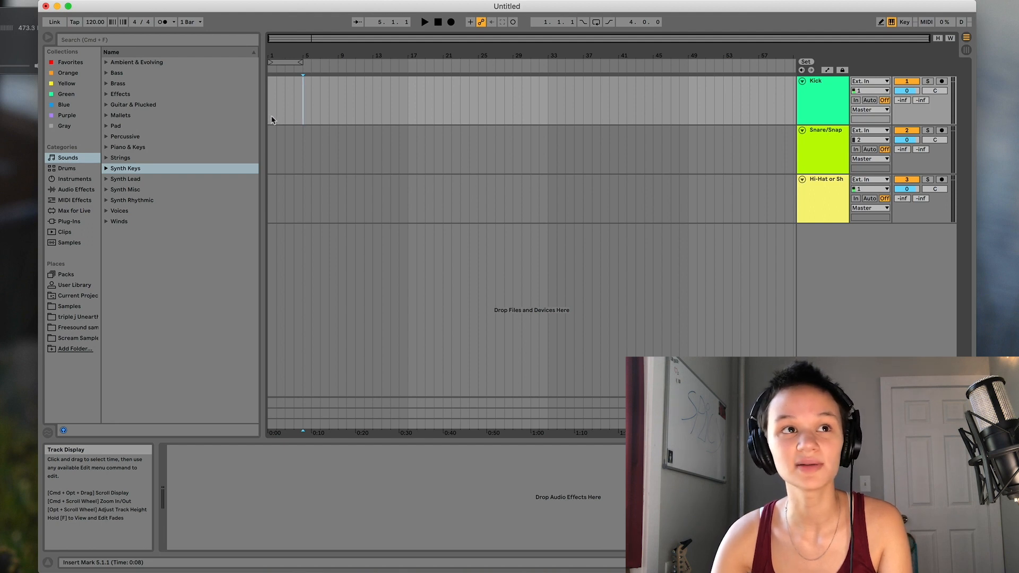
Step: Set the arrangement grid to a fixed 1 Bar spacing
mouse_move(290, 38)
left_mouse_down()
mouse_move(290, 85)
mouse_move(290, 58)
left_mouse_up()
left_click(281, 111)
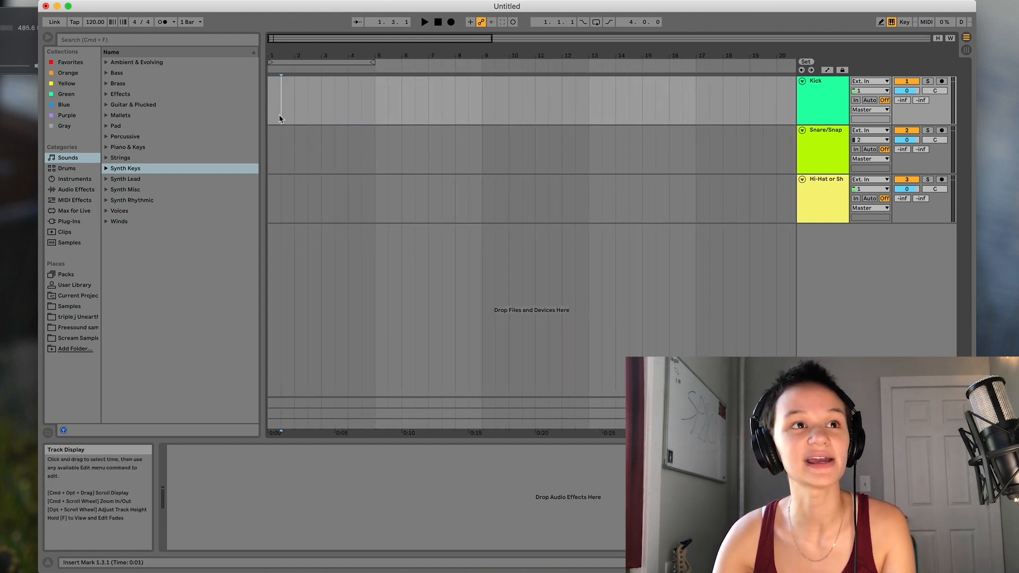
right_click(284, 116)
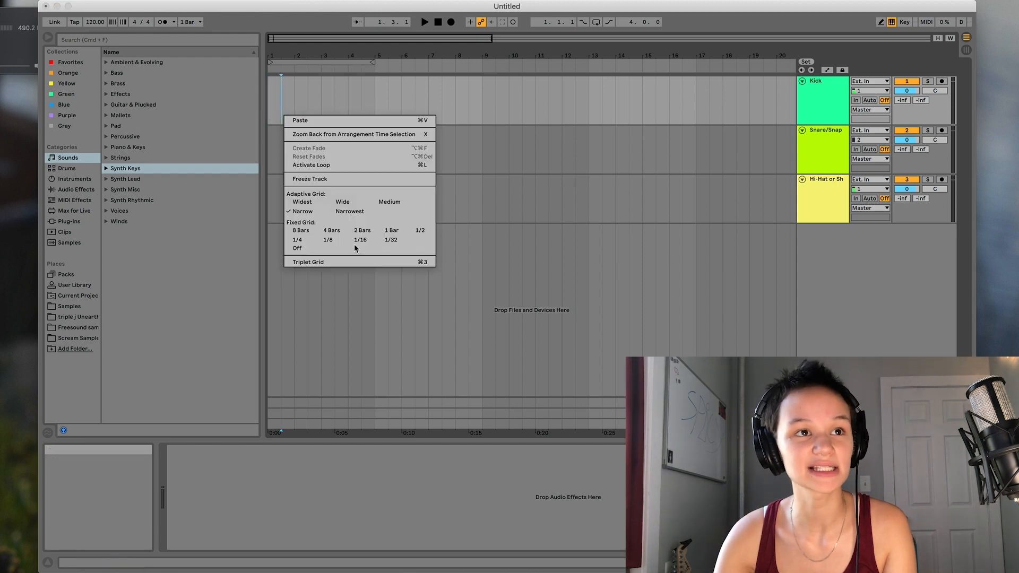
left_click(305, 245)
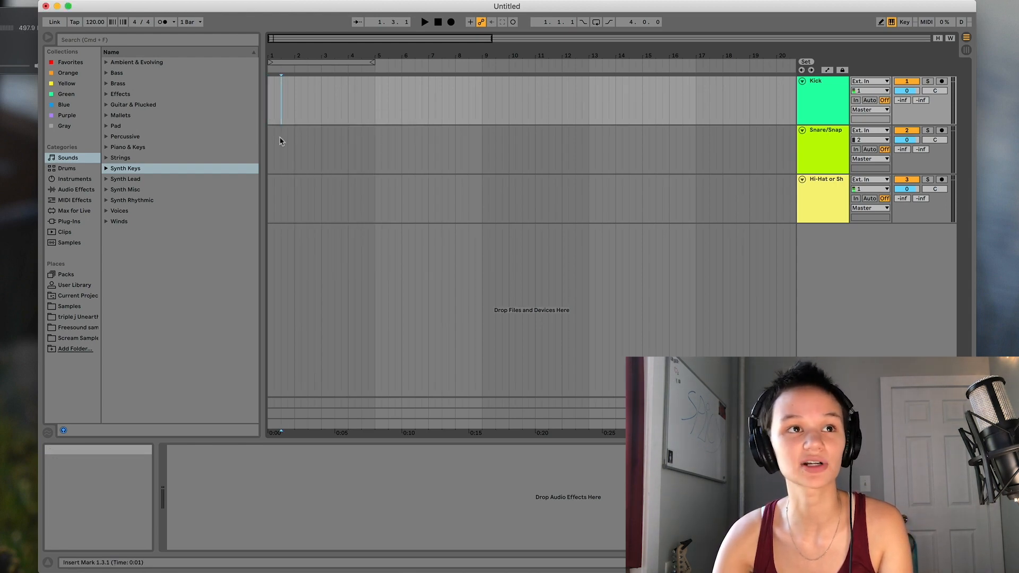
right_click(282, 122)
left_click(390, 236)
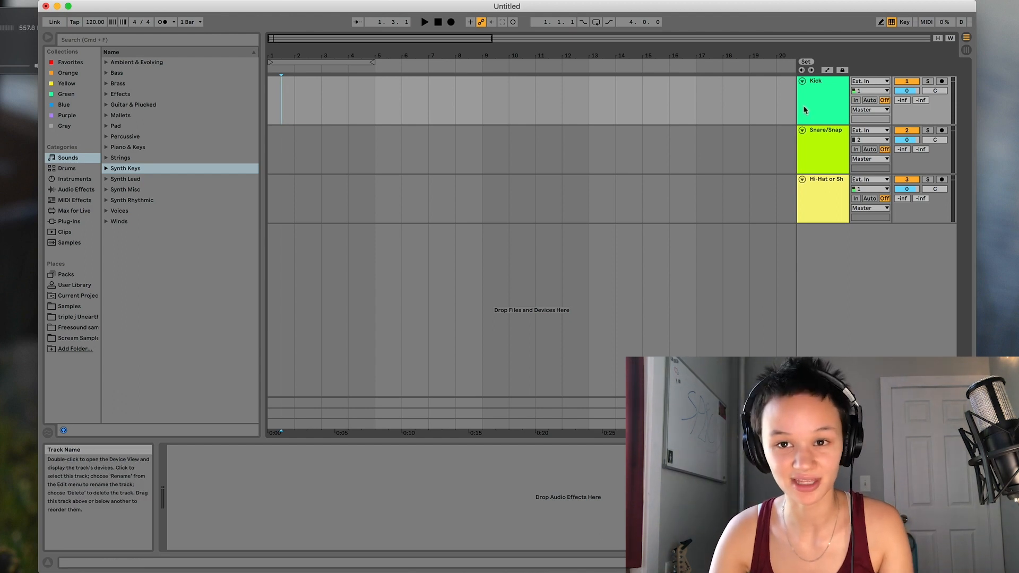
Step: Review the Kick, Snare/Snap and Hi-Hat tracks by selecting each one in turn
left_click(834, 104)
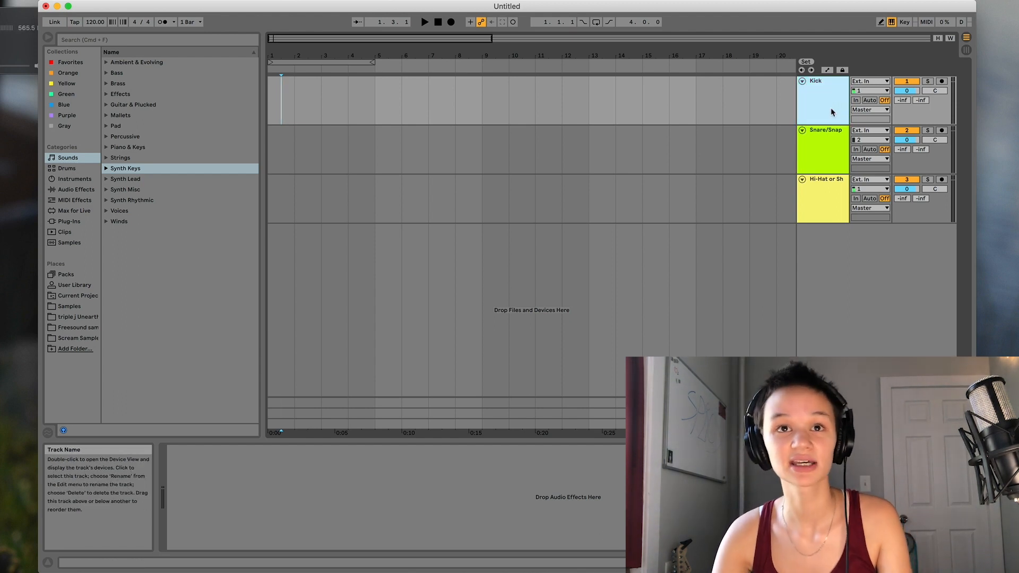
left_click(826, 148)
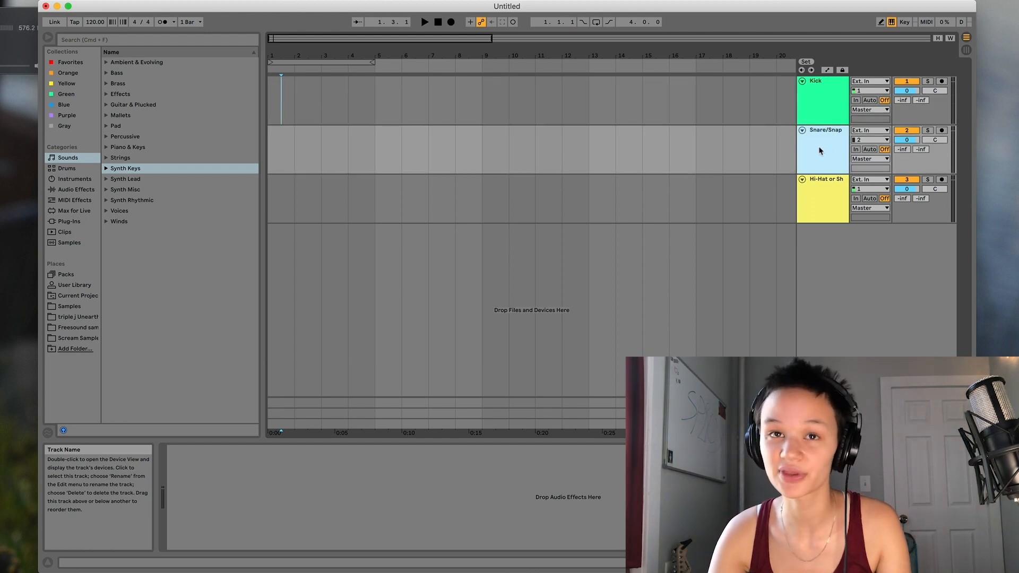
left_click(802, 204)
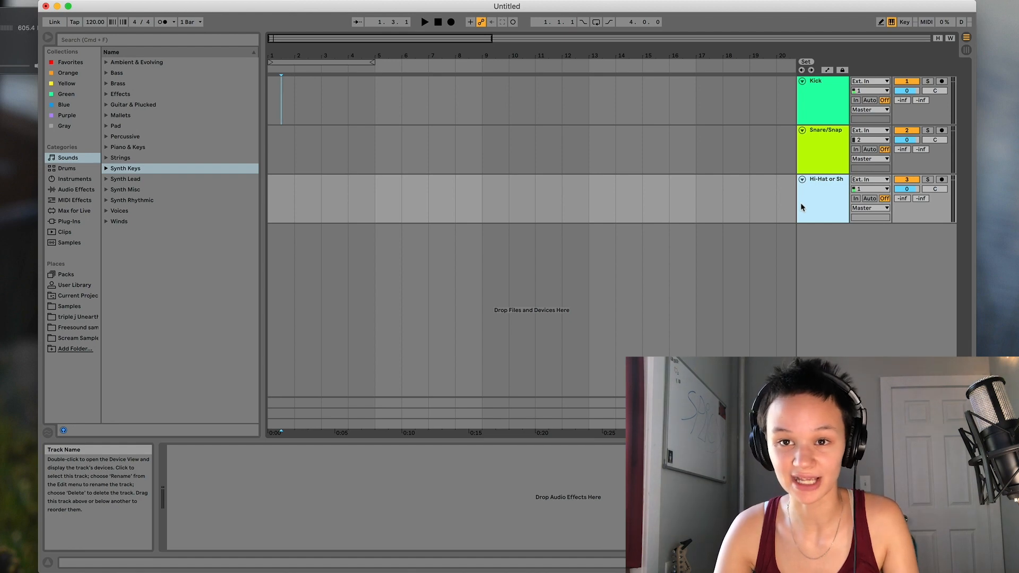
left_click(819, 87)
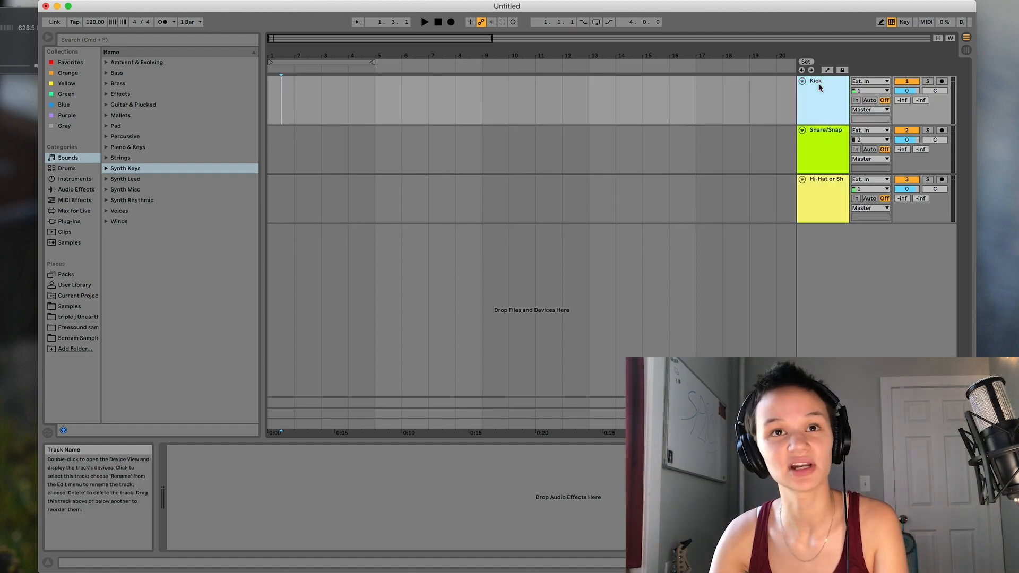
left_click(832, 163)
left_click(842, 205)
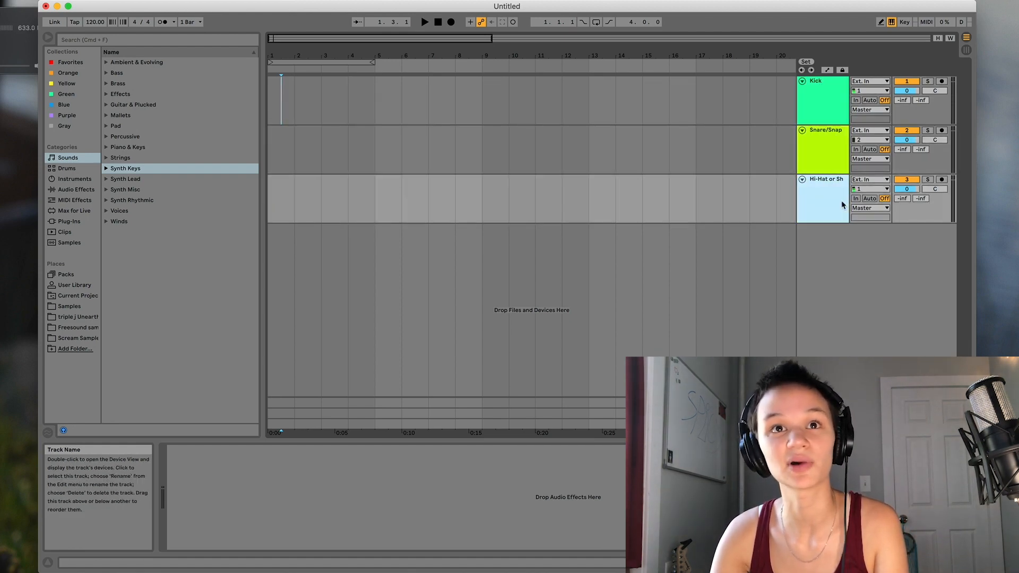
left_click(813, 107)
left_click(841, 160)
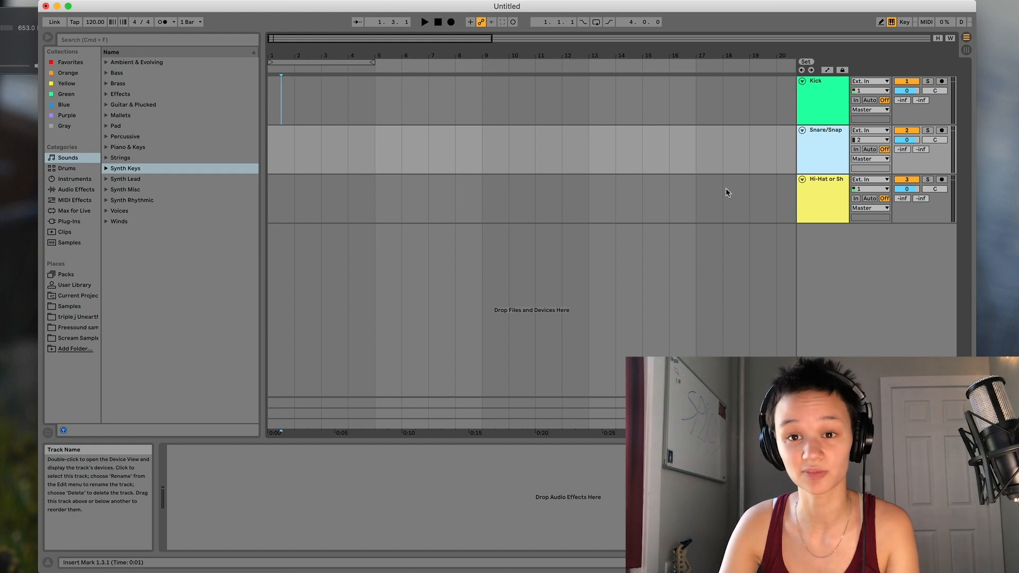
Step: Turn on looping for the first four bars and play the loop
key("Home")
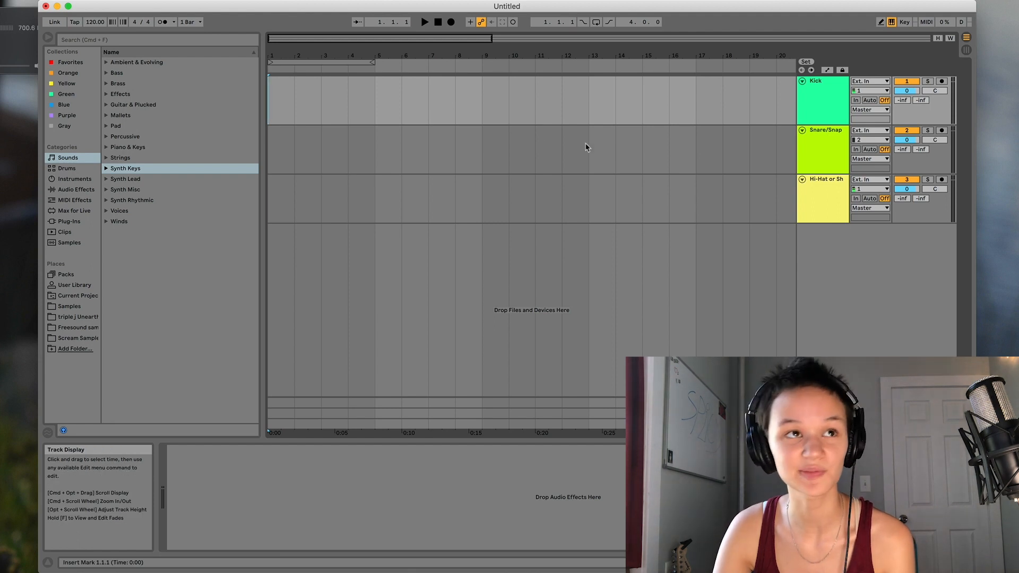
left_click(319, 62)
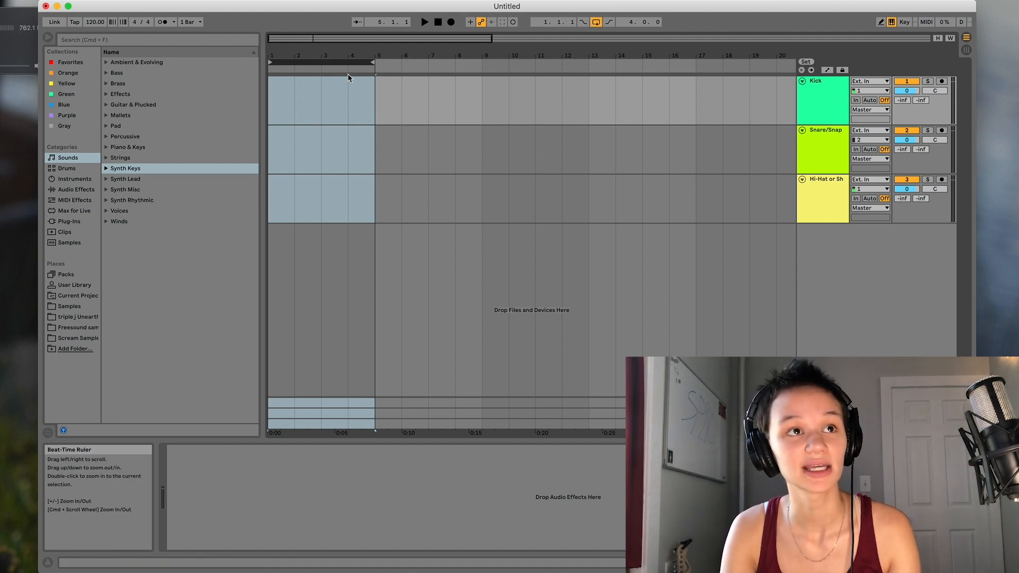
key("space")
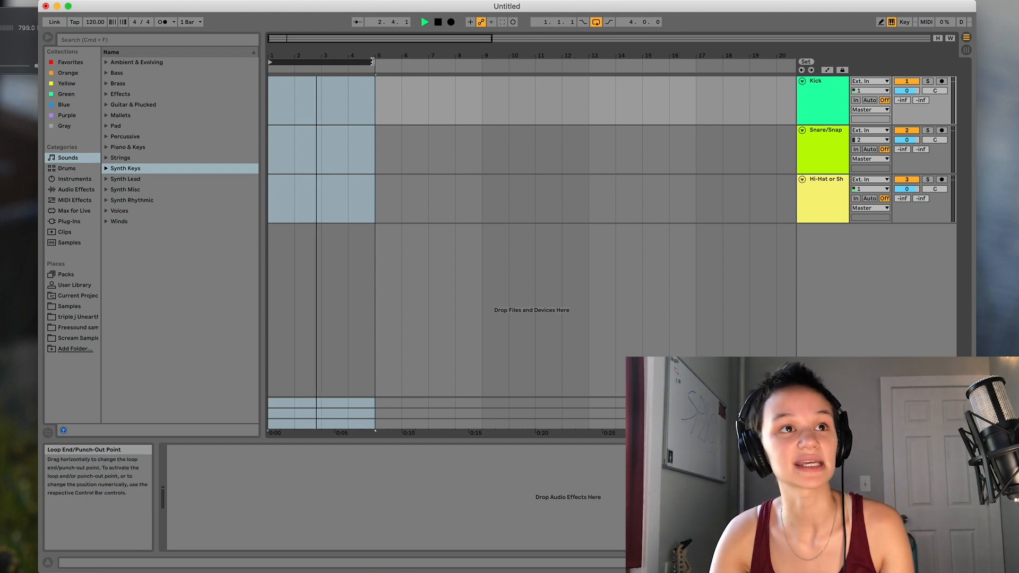
mouse_move(373, 62)
left_mouse_down()
mouse_move(290, 62)
mouse_move(376, 65)
left_mouse_up()
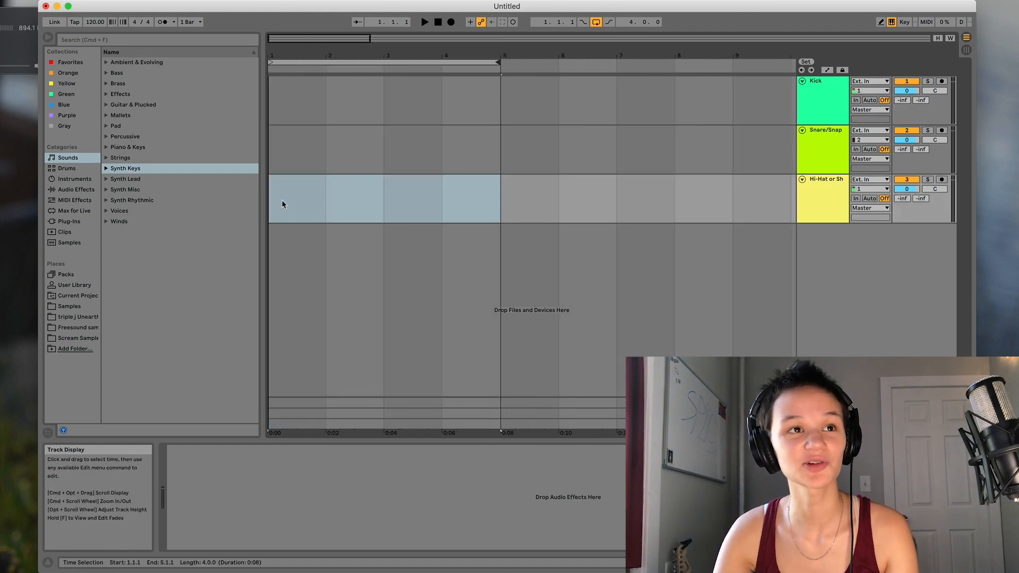
Step: Examine the one-bar grid divisions on the Snare/Snap track across the four-bar loop, and check the fixed grid option
left_click(277, 155)
left_click_drag(312, 163, 389, 164)
left_click(326, 153)
left_click(323, 160)
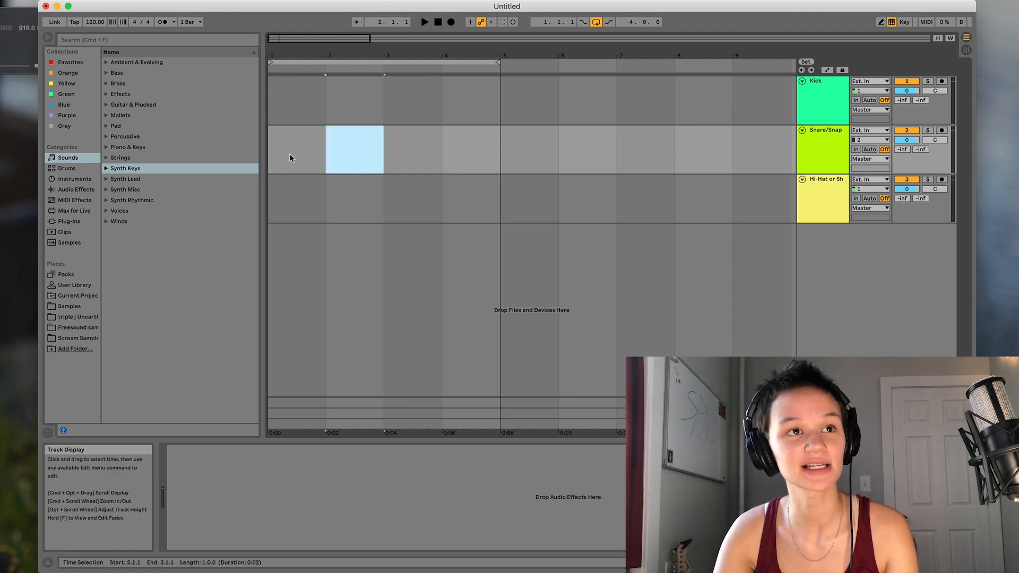
left_click_drag(281, 154, 499, 159)
right_click(568, 180)
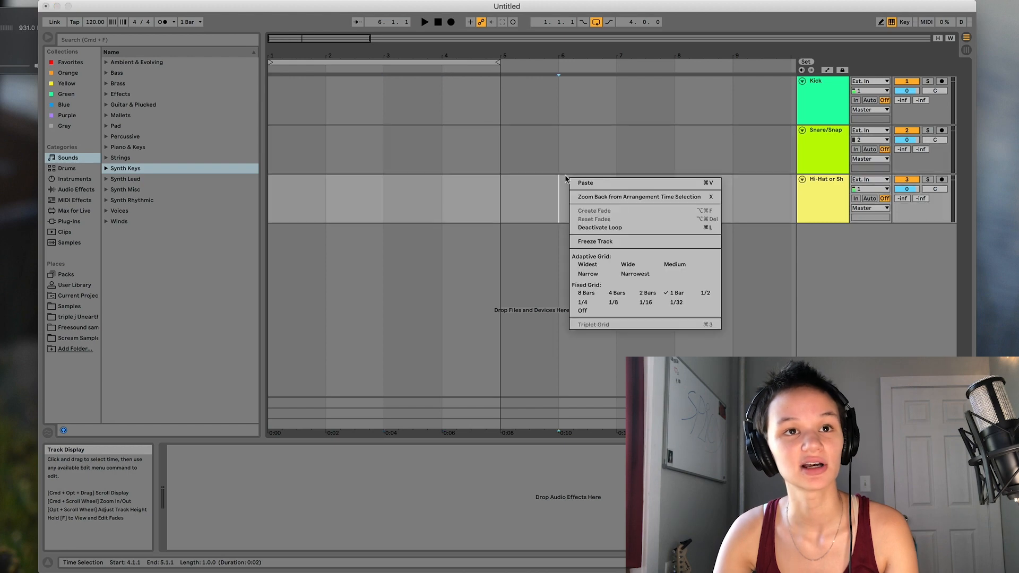
left_click(676, 294)
right_click(315, 144)
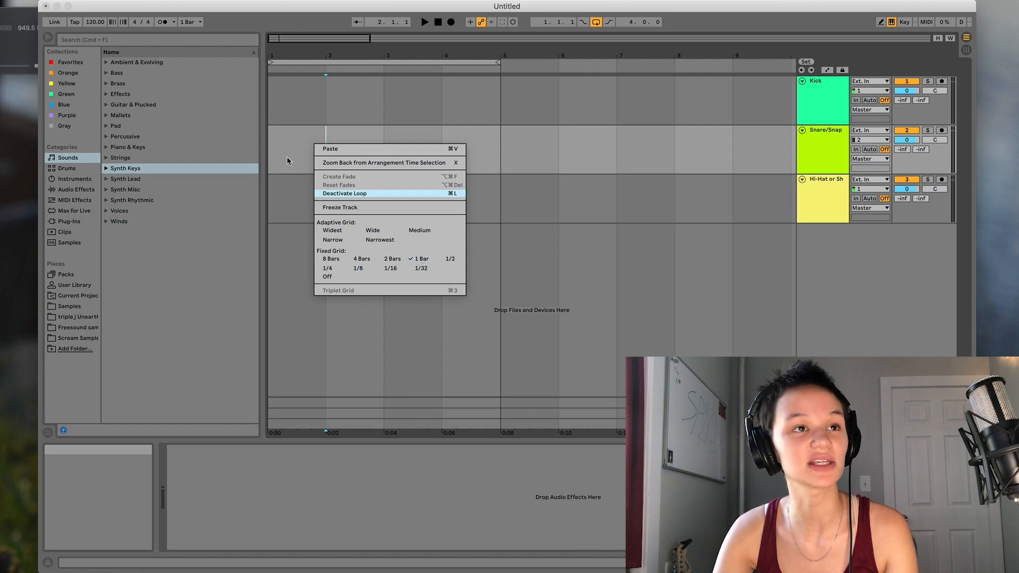
left_click(270, 151)
left_click_drag(271, 152, 377, 159)
key("Right")
key("Right")
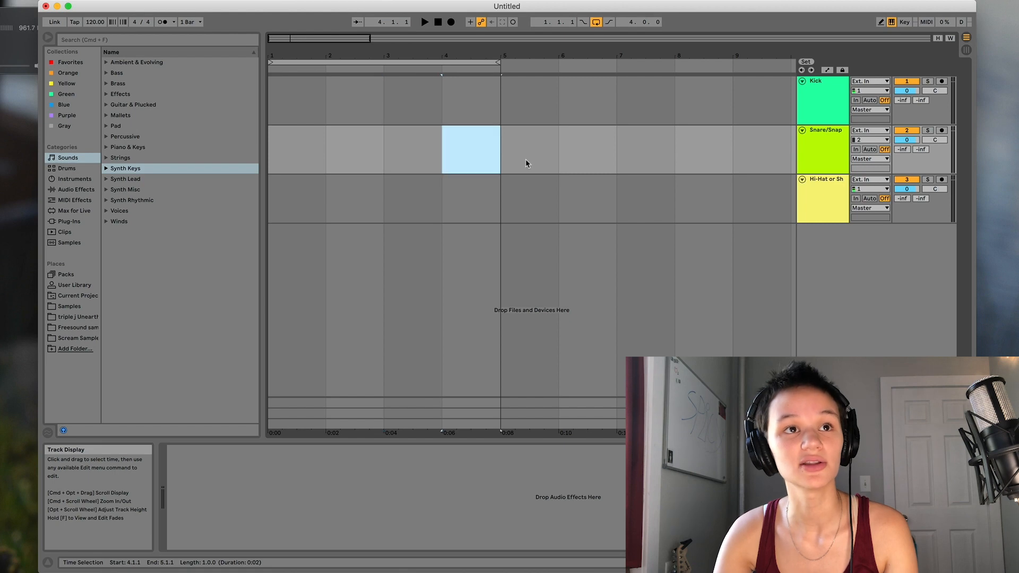
Step: Play the loop from the start of the arrangement with the metronome on, and stop playback
key("Home")
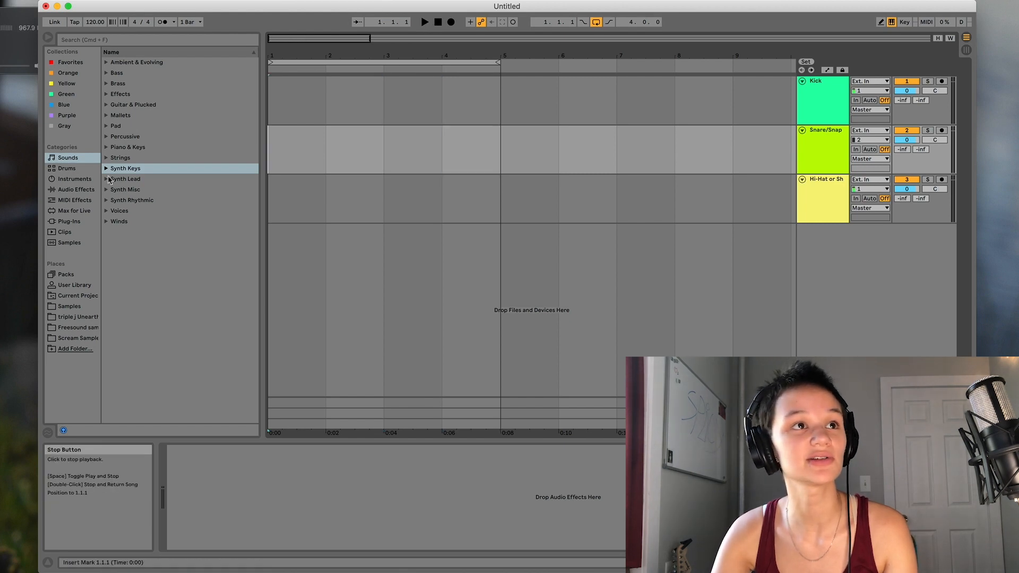
left_click(165, 23)
key("space")
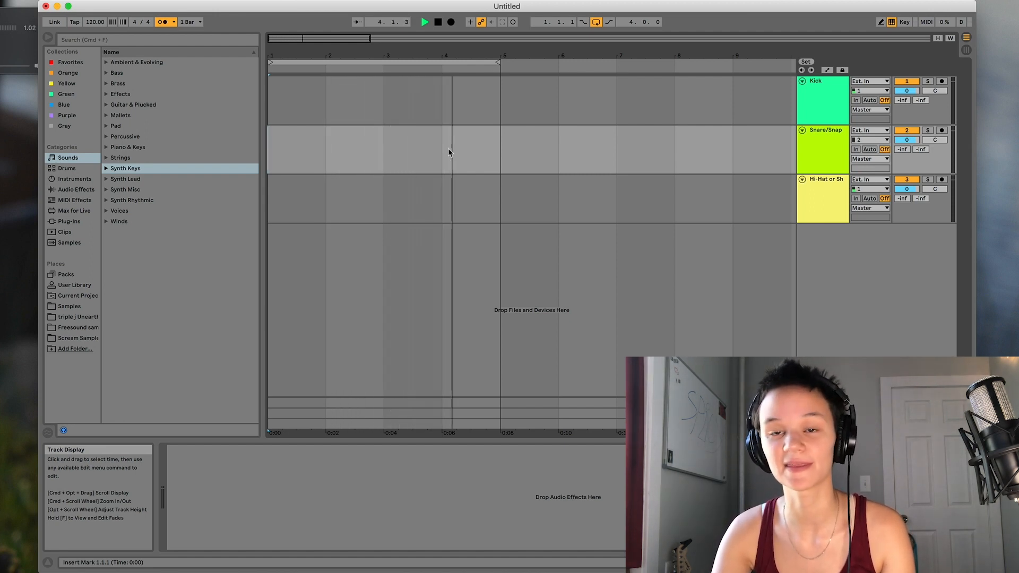
key("space")
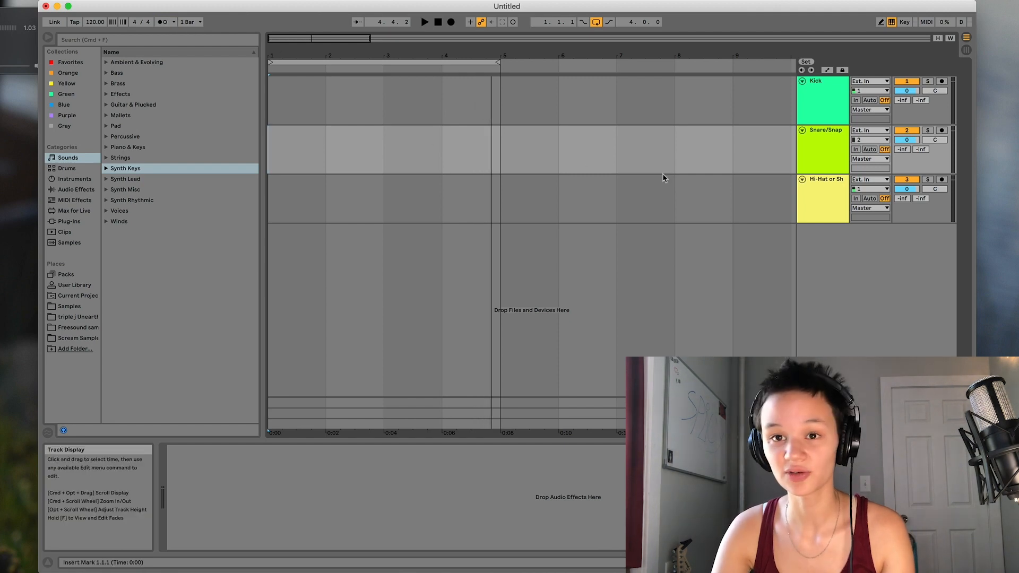
left_click(827, 108)
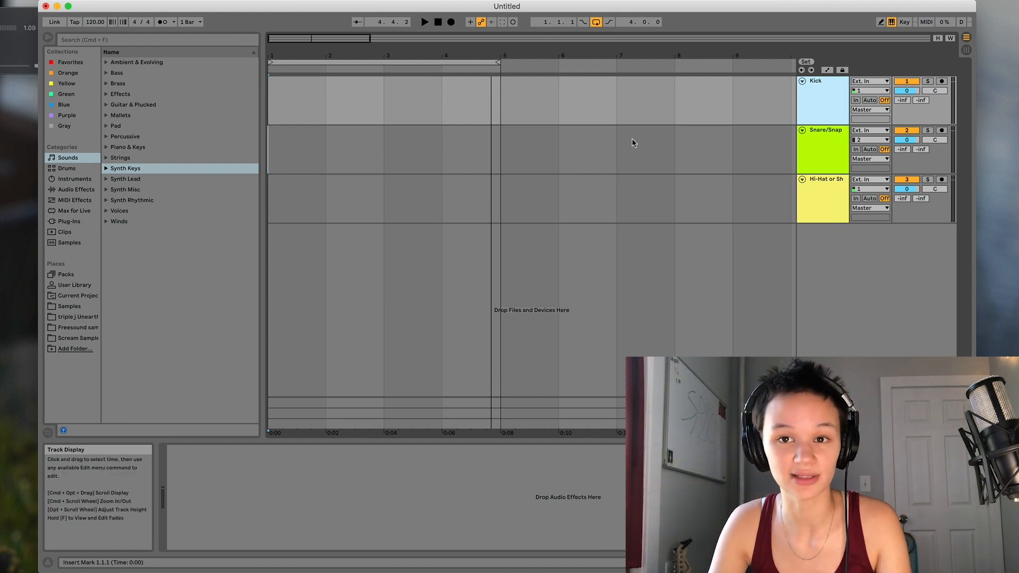
left_click(269, 116)
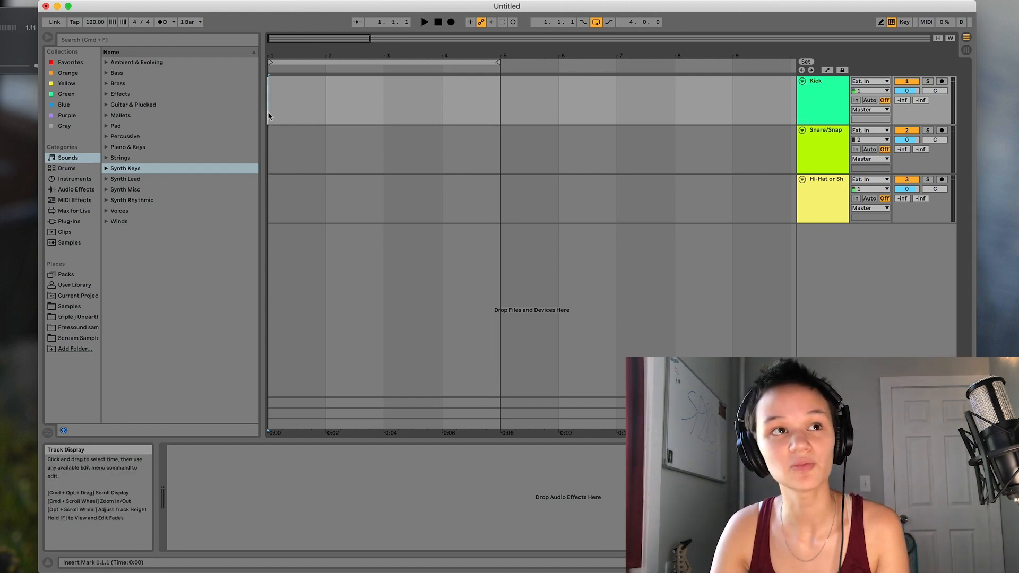
left_click(820, 95)
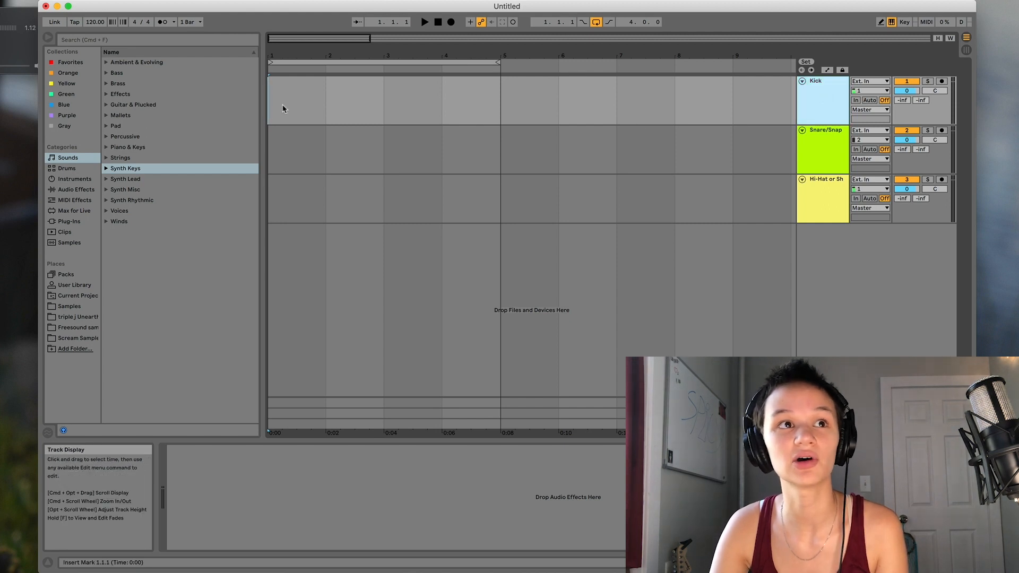
left_click(326, 100)
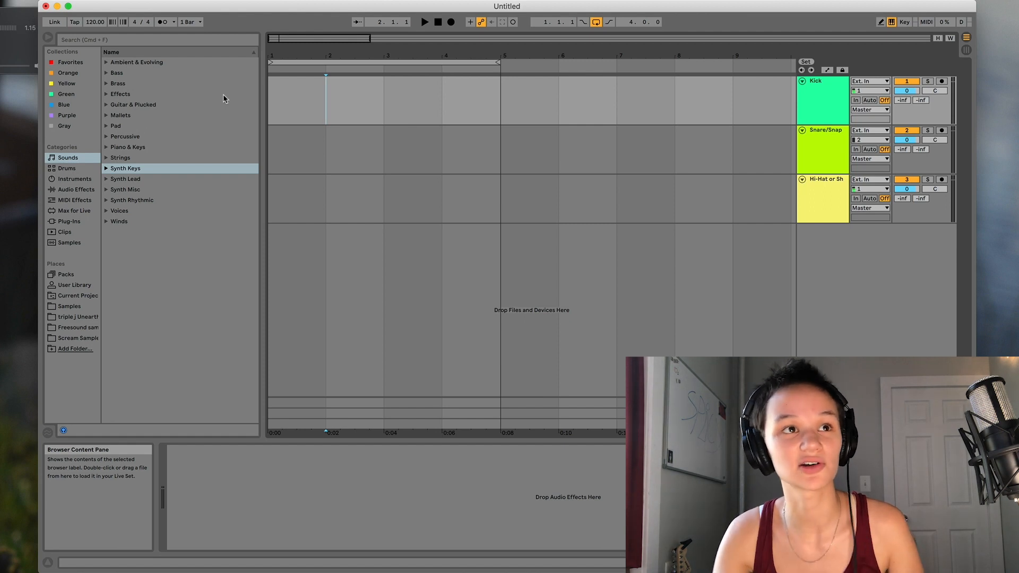
Step: Select the Kick track and search the browser for "kick" samples
left_click(831, 92)
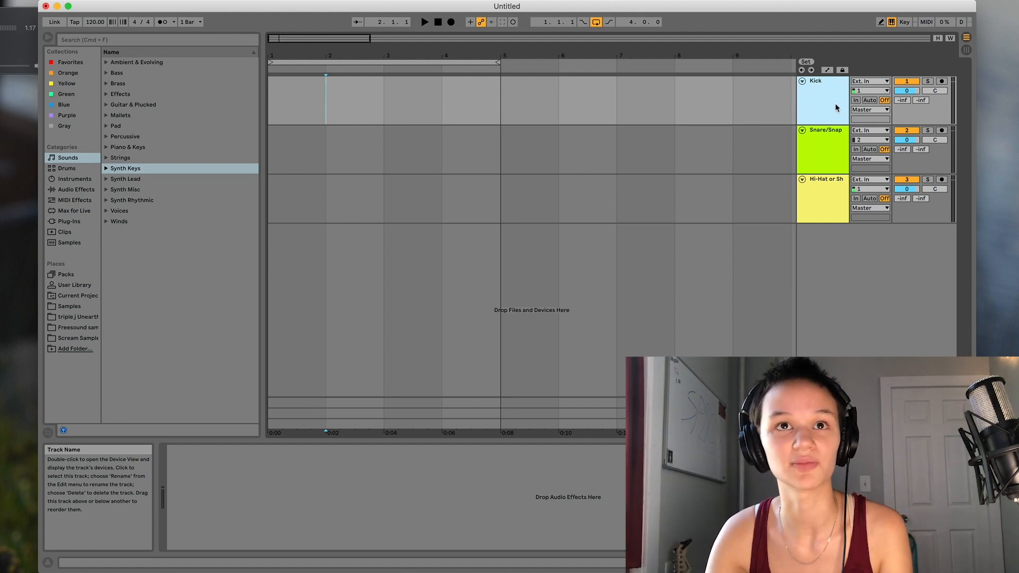
key("super+f")
type("kick")
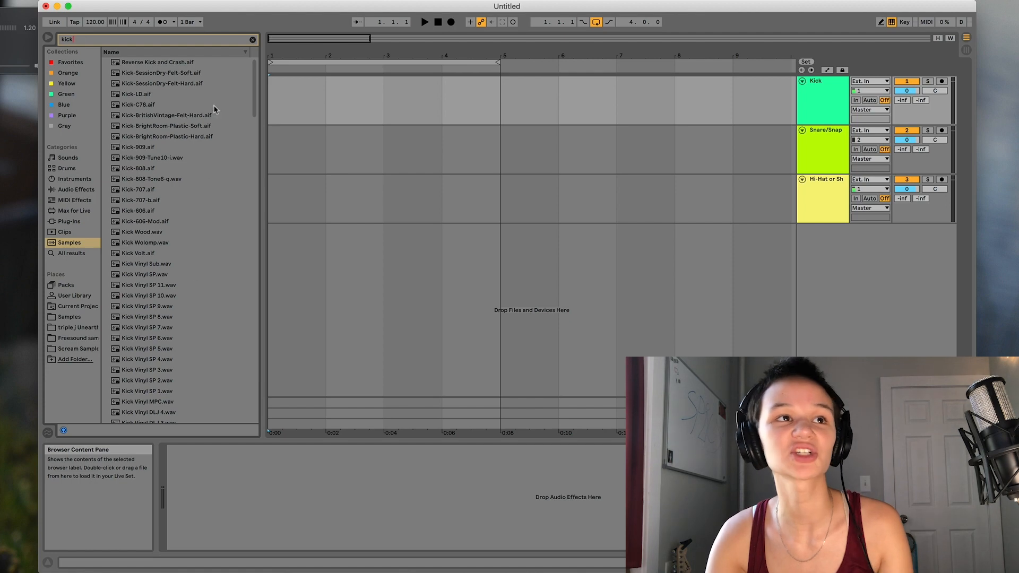
left_click_drag(255, 91, 232, 2)
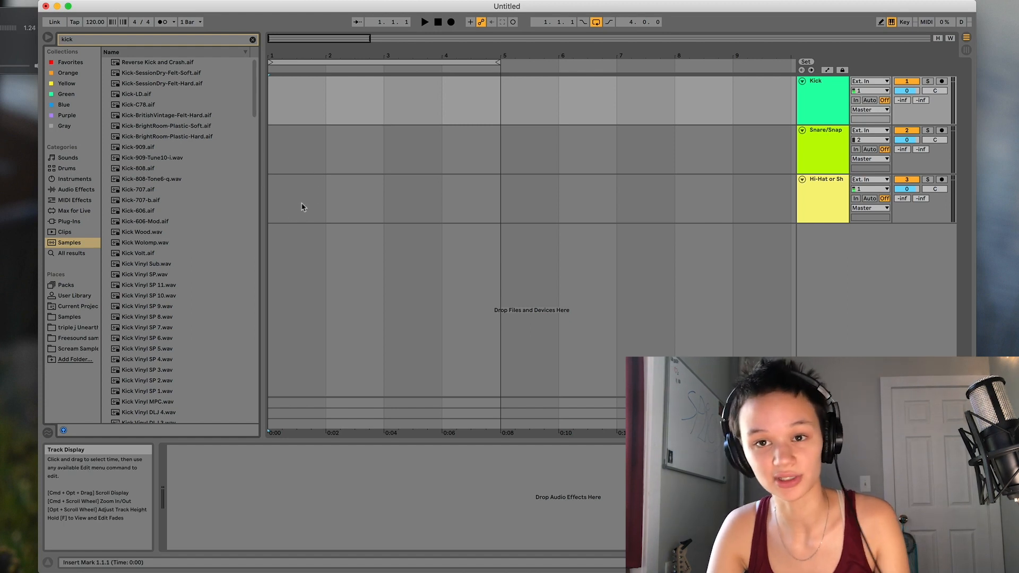
Step: Audition several kick samples in the results, including Kick-707-b.aif and Kick Vinyl SP 1.wav
left_click(170, 201)
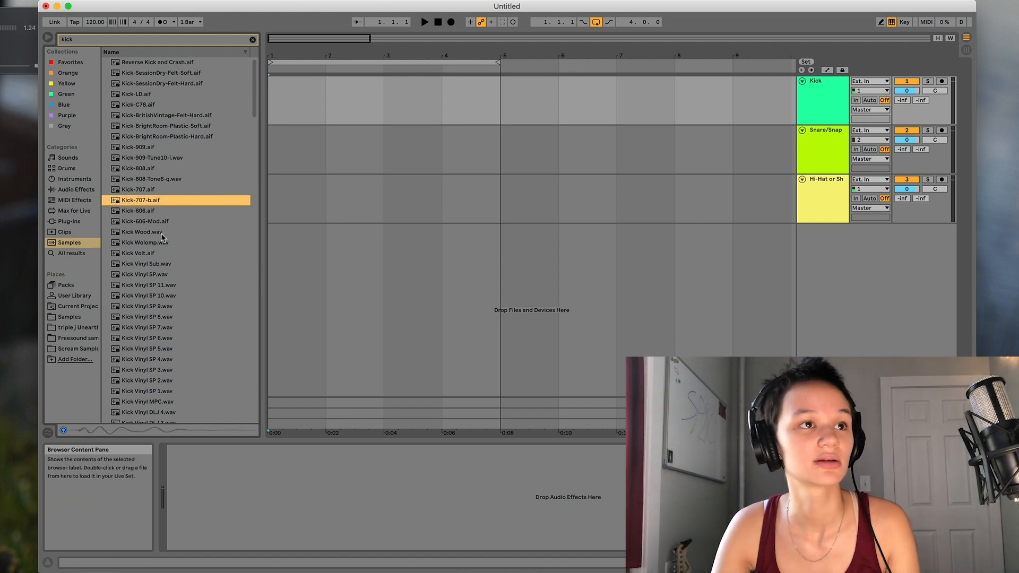
left_click(165, 242)
left_click(178, 318)
left_click(162, 390)
scroll(201, 257, "down", 7)
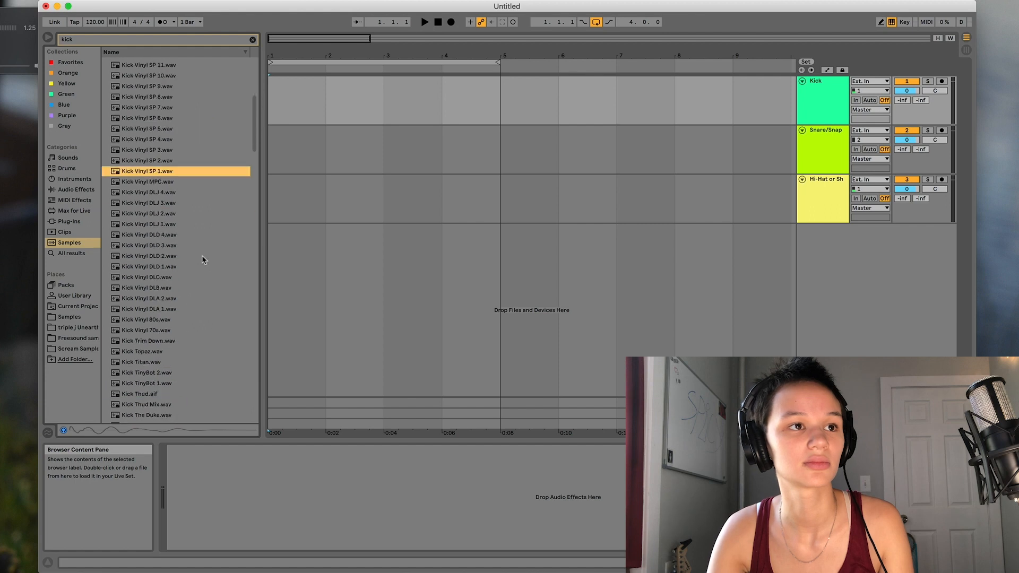
left_click(159, 373)
scroll(160, 374, "down", 7)
Step: Audition Kick Source.wav and place it on the Kick track at the start of bar 1
left_click(164, 321)
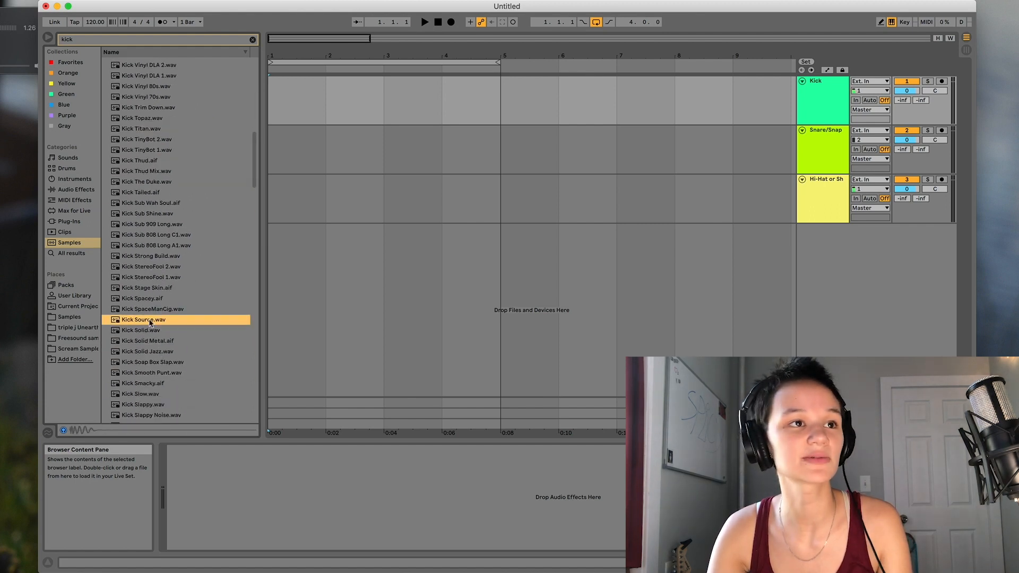
left_click_drag(149, 322, 274, 106)
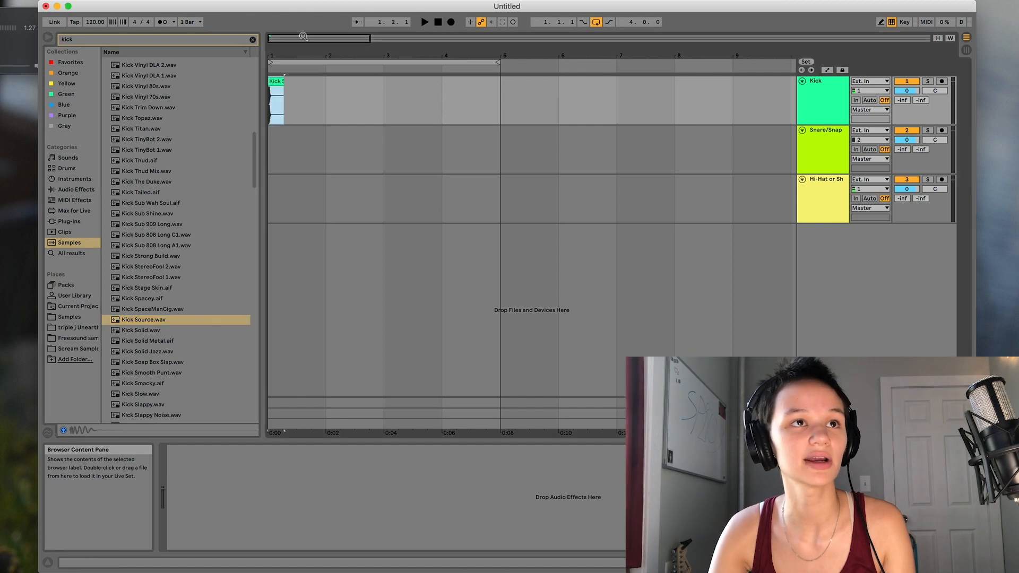
Step: Set the arrangement's fixed grid to 1/4 and trim the kick clip to end at beat 1.2
right_click(335, 90)
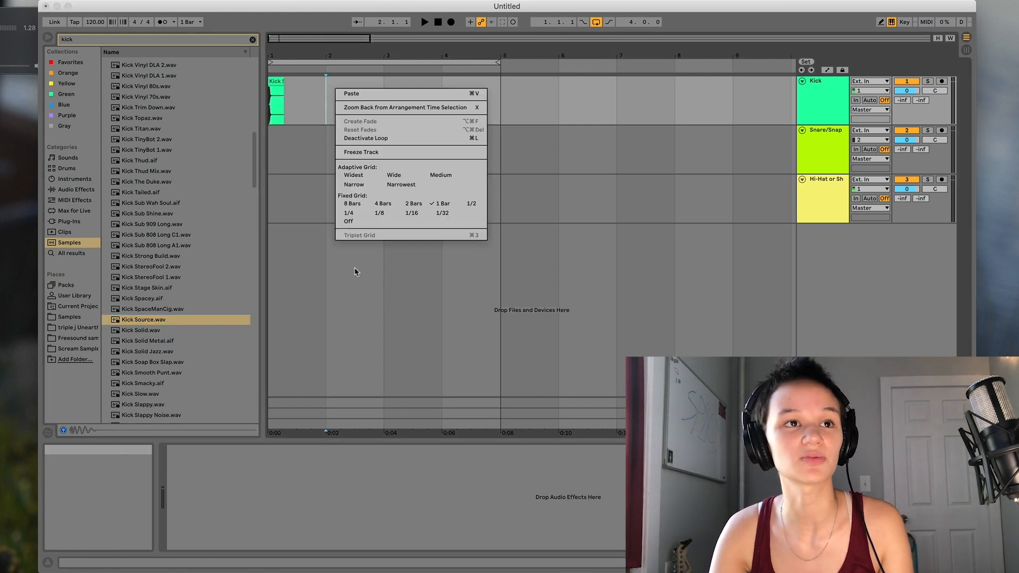
left_click(350, 213)
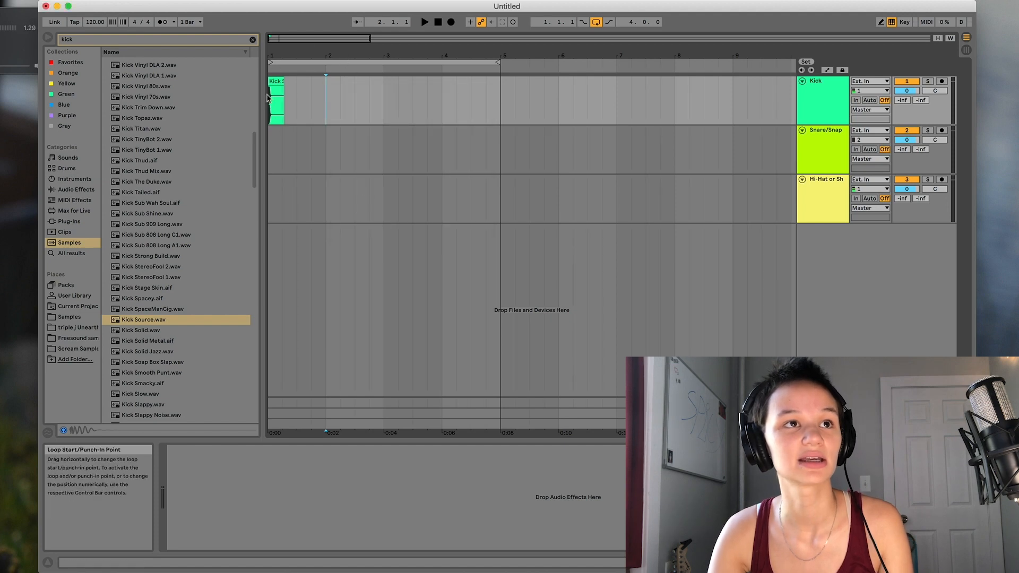
right_click(305, 115)
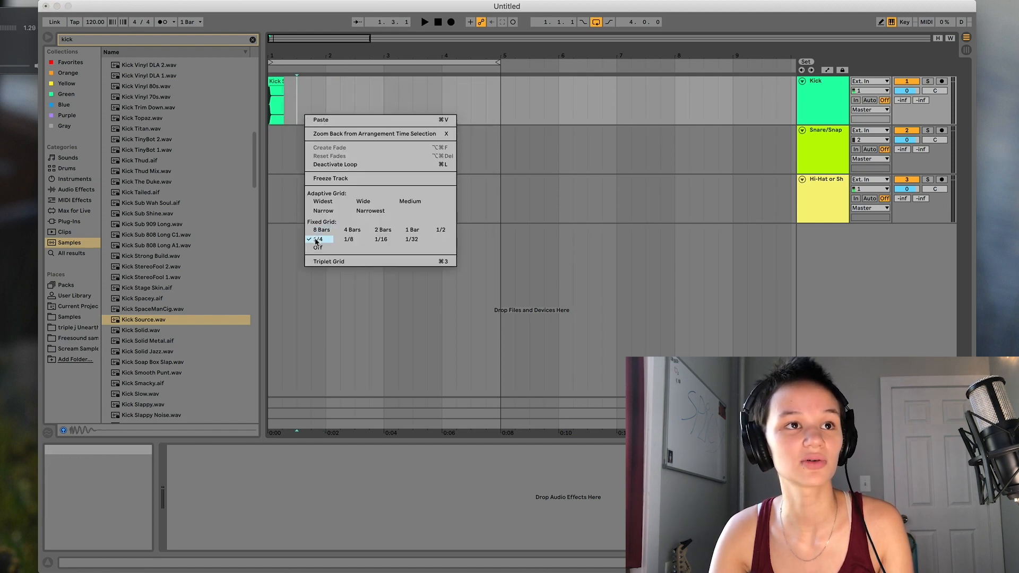
left_click(338, 82)
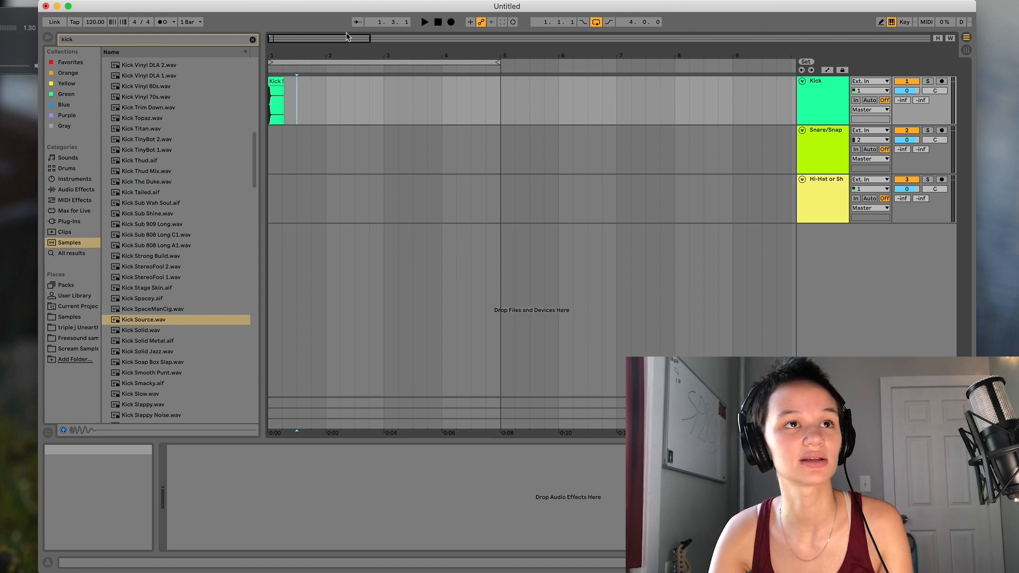
left_click_drag(347, 37, 340, 59)
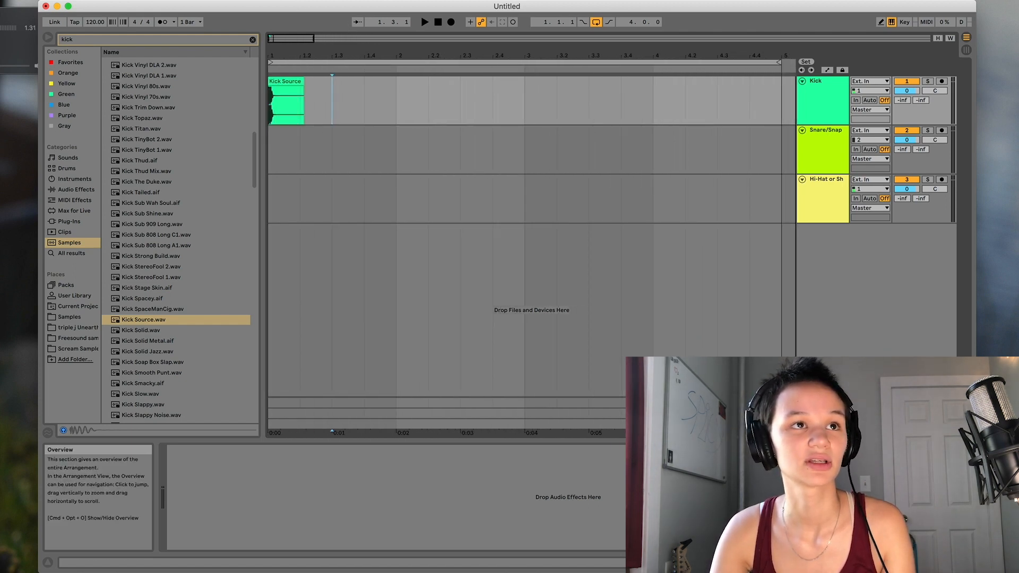
left_click(302, 82)
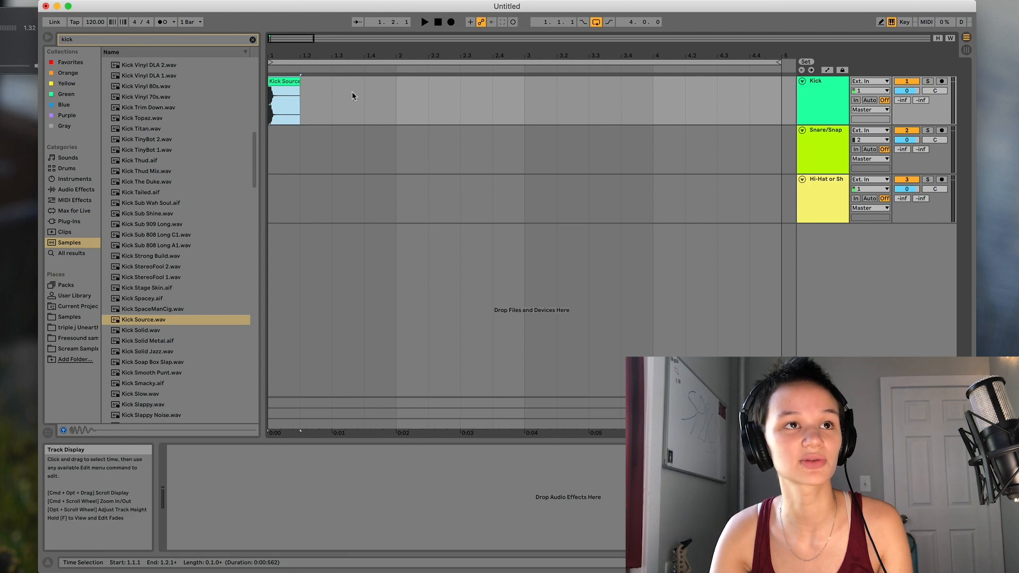
left_click(377, 112)
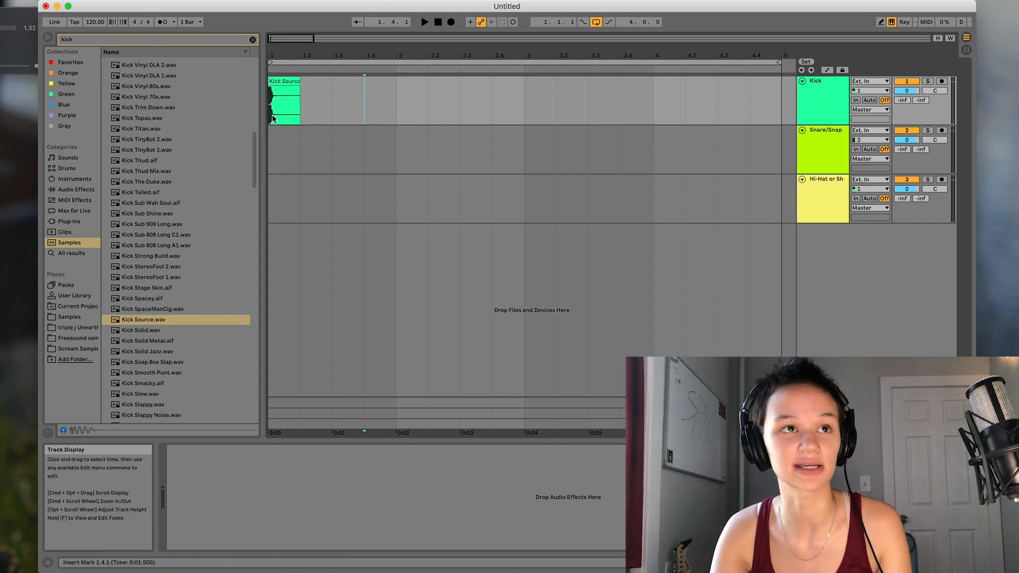
left_click(393, 114)
left_click_drag(425, 113, 534, 111)
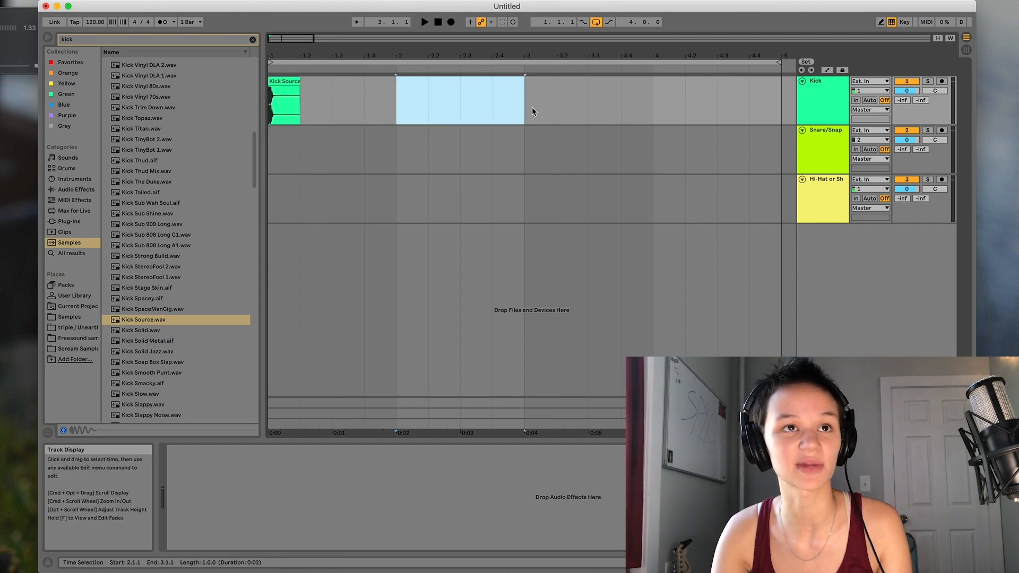
left_click(372, 118)
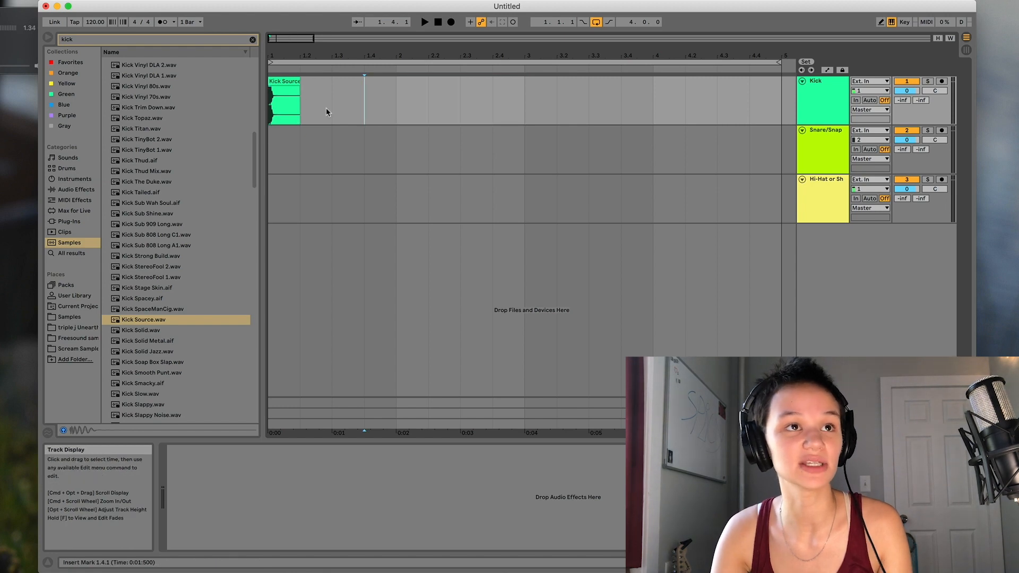
left_click_drag(305, 109, 339, 109)
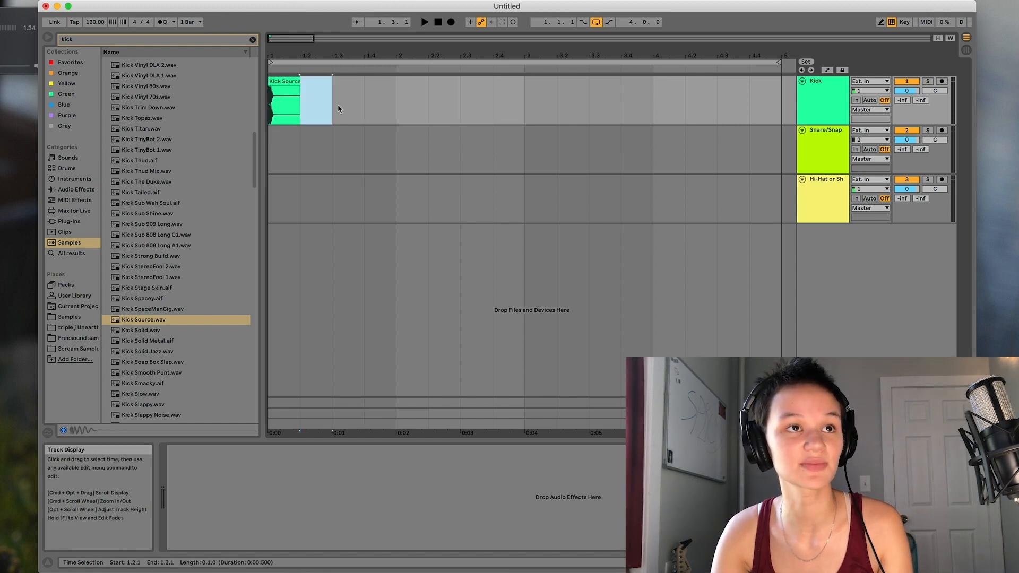
Step: Copy the kick clip from beat 1 and paste it at beat 3 of bar 1
left_click(284, 111)
left_click(283, 83)
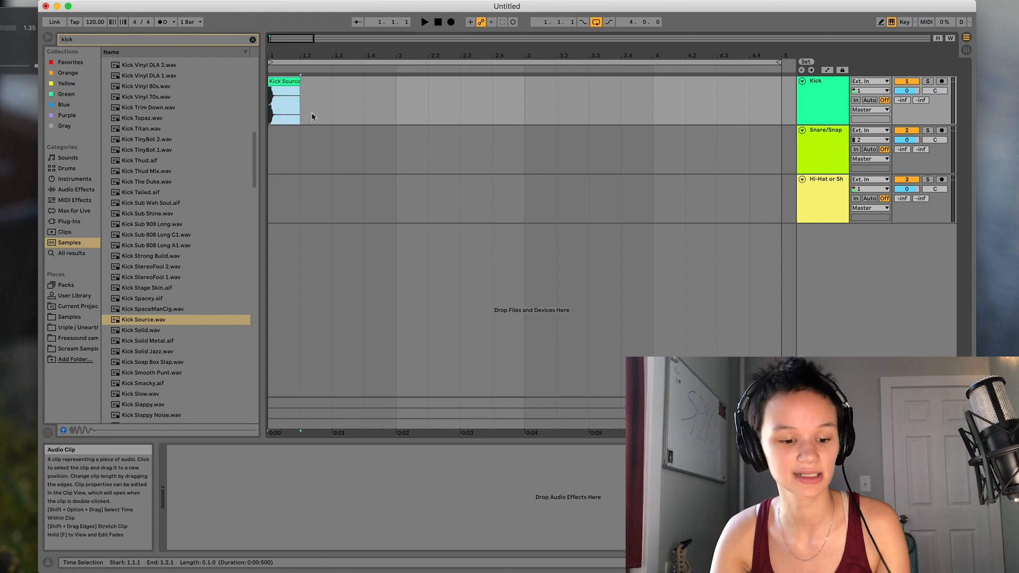
left_click(331, 112)
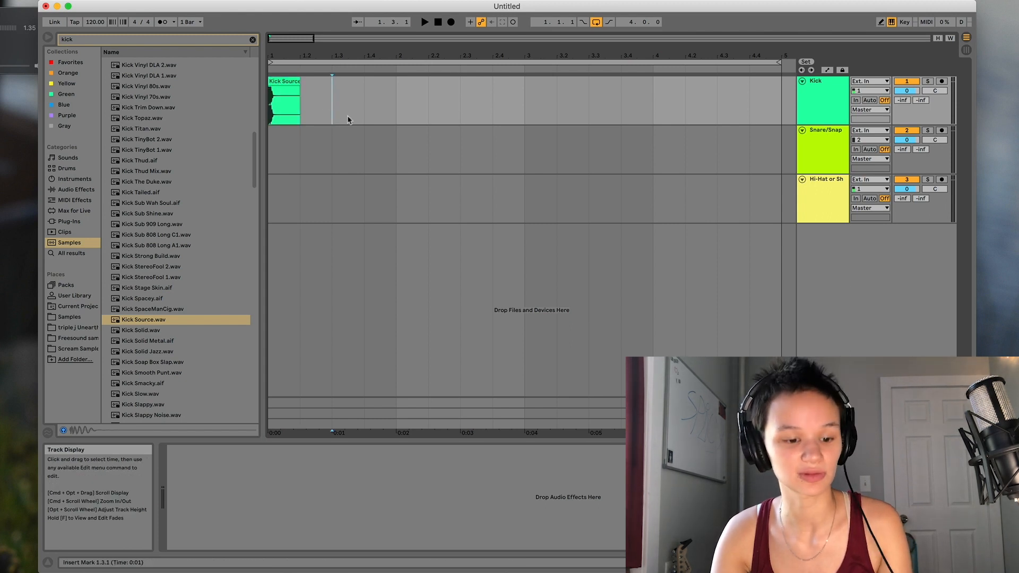
key("super+v")
Step: Select all of bar 1 on the Kick track and duplicate it three times to fill bars 2 to 4
left_click_drag(384, 115, 285, 120)
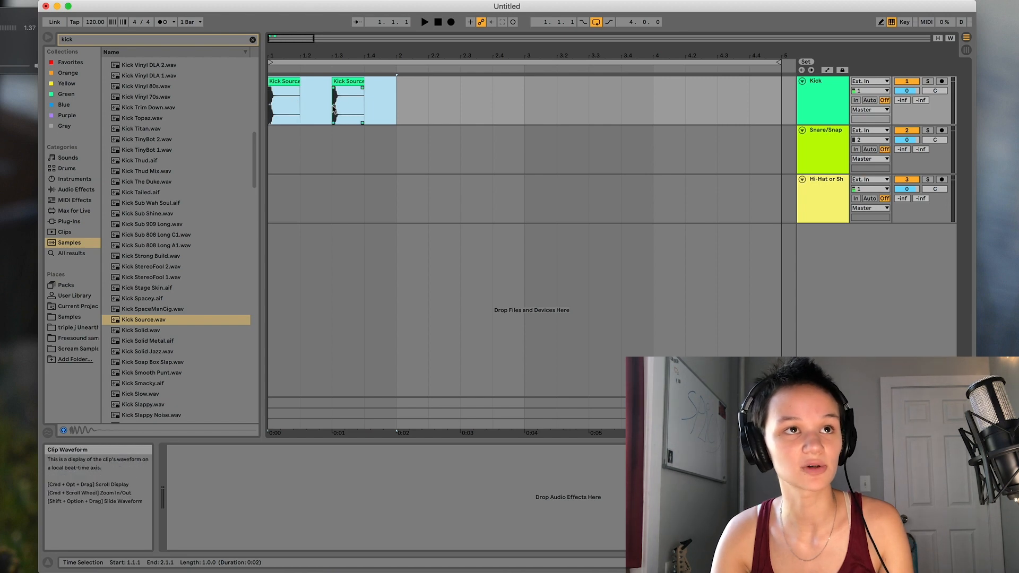
key("super+d")
key("super+d")
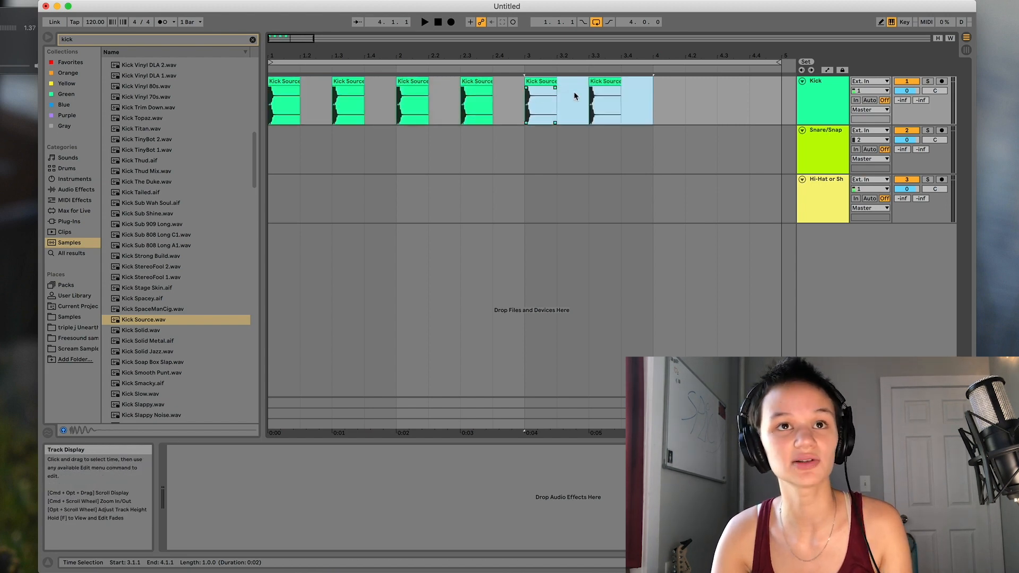
key("super+d")
Step: Play the four-bar kick pattern from the start of the arrangement
scroll(734, 110, "right", 3)
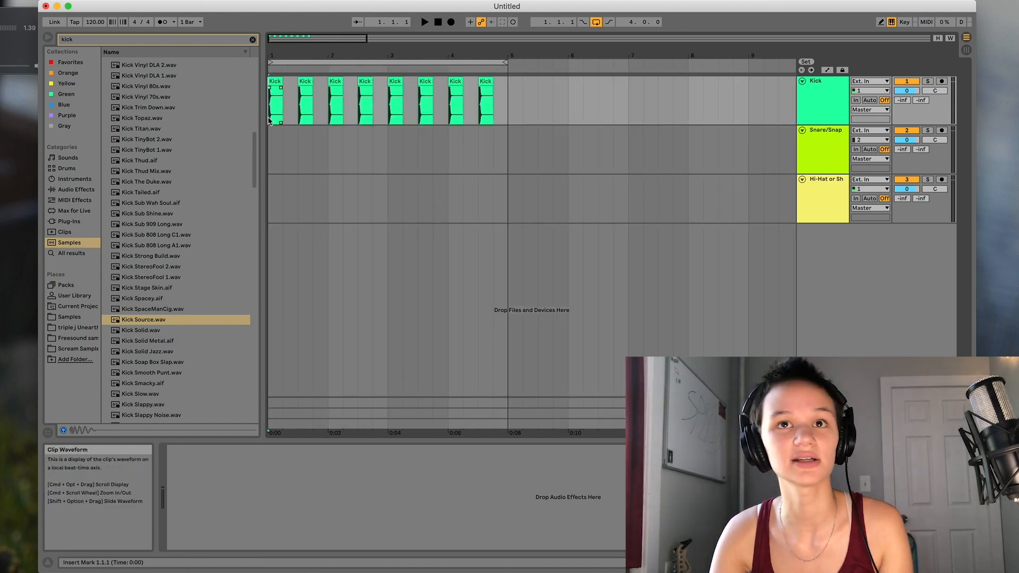
key("space")
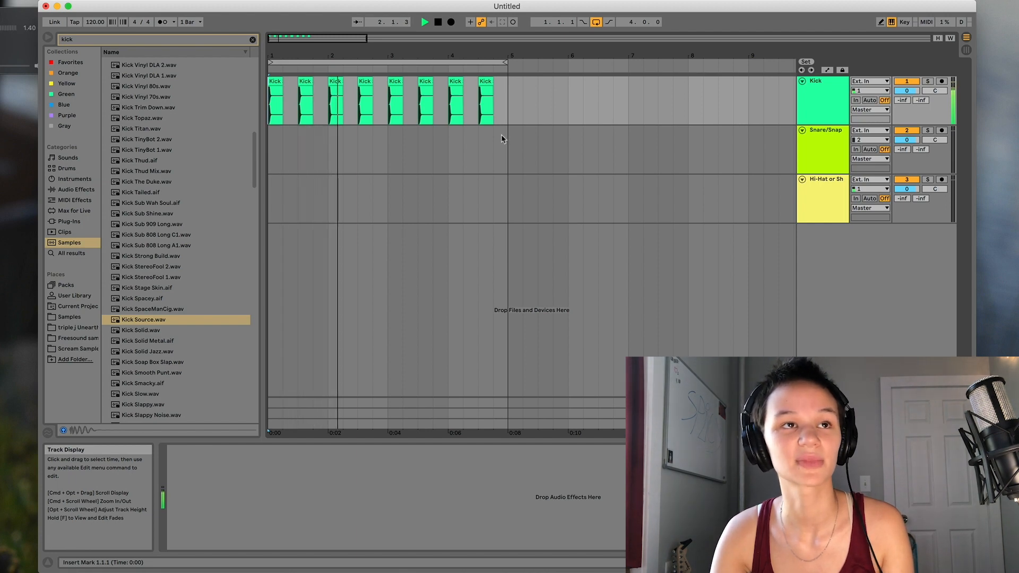
mouse_move(310, 40)
left_mouse_down()
mouse_move(311, 60)
mouse_move(294, 42)
left_mouse_up()
Step: Duplicate the first kick clip three times so that every beat of bar 1 has a kick
left_click_drag(290, 109, 190, 114)
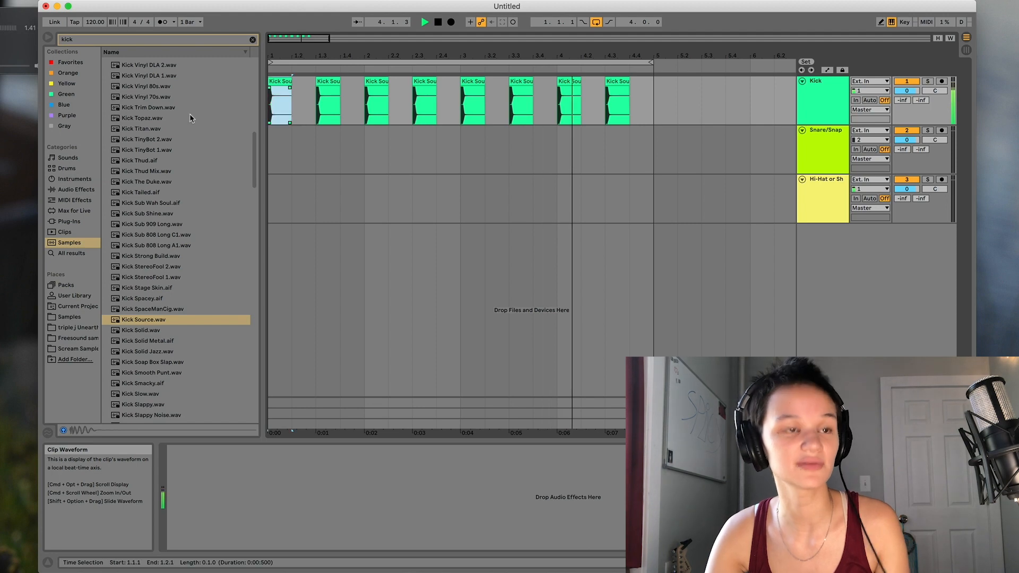
key("super+d")
key("super+d")
key("super+d")
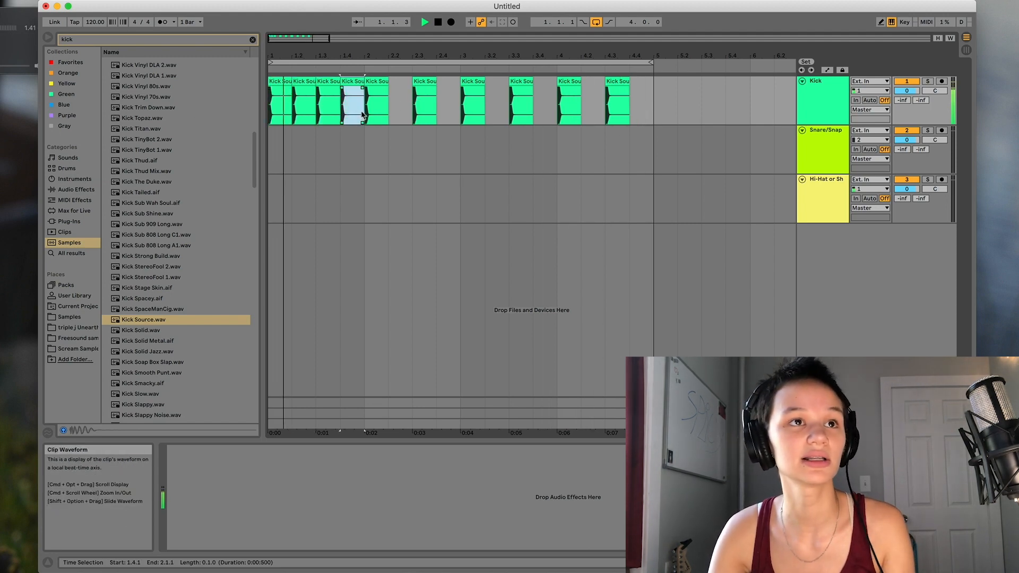
Step: Duplicate bar 1 with its four kicks three times across bars 2 to 4
left_click_drag(361, 114, 198, 121)
key("super+d")
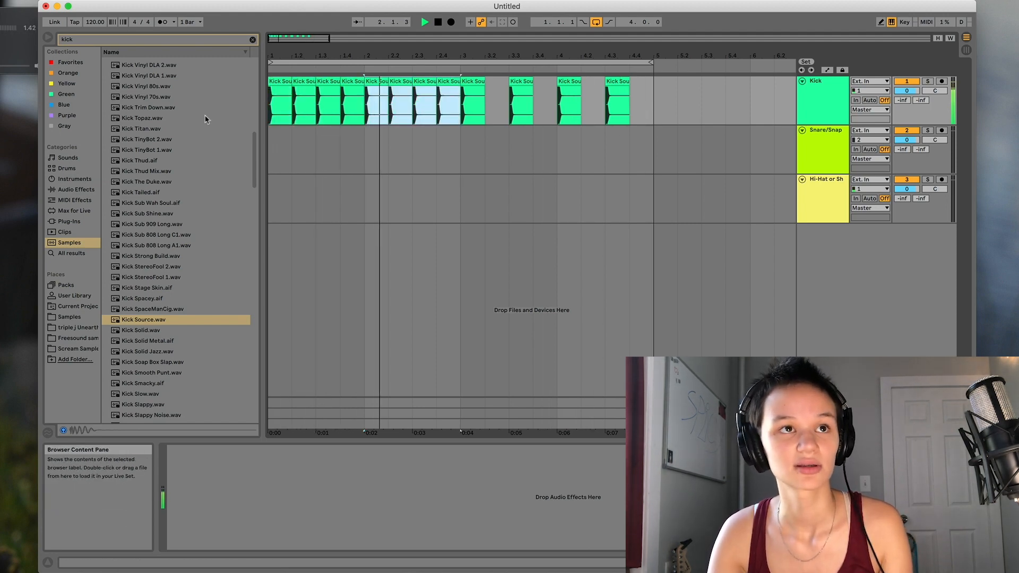
key("super+d")
key("super+d")
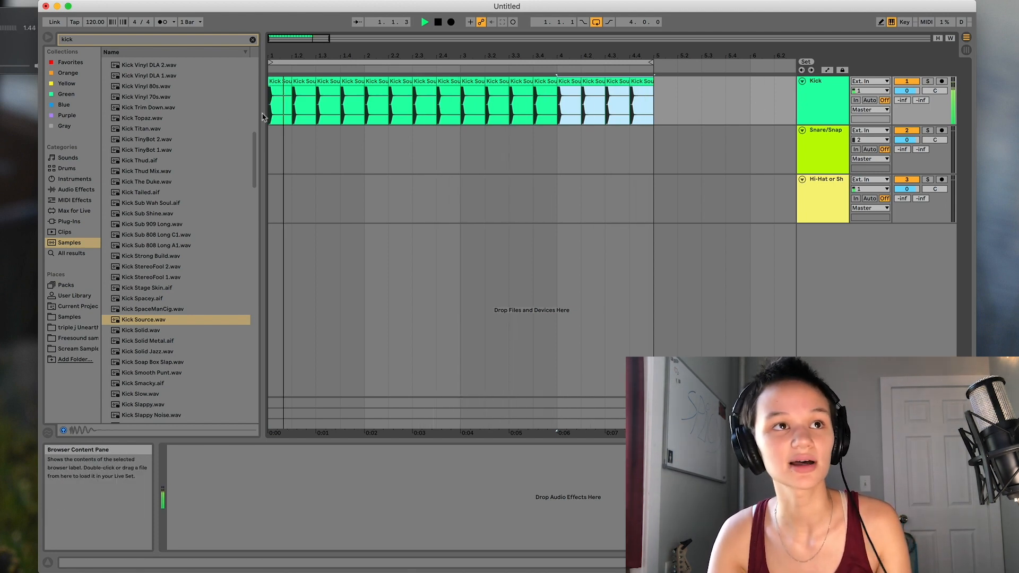
Step: Undo the three duplications of the four-kick bar
key("super+z")
key("super+z")
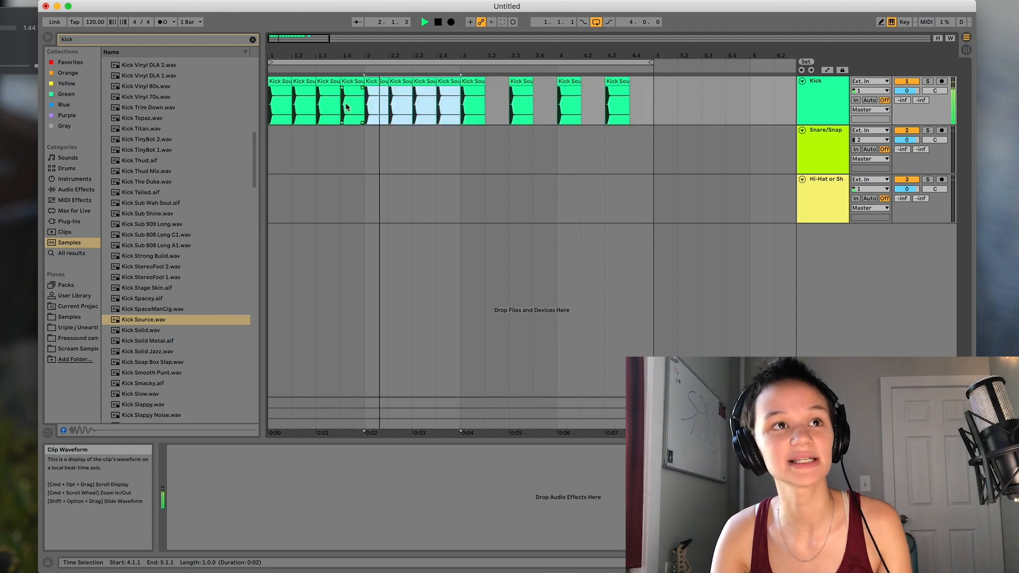
key("super+z")
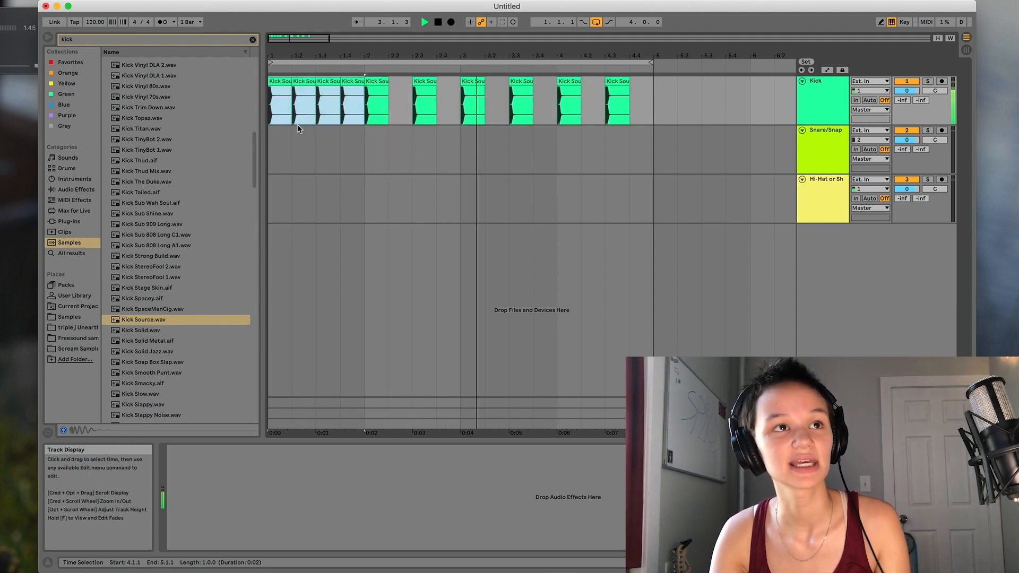
Step: Stop playback and delete the extra kick clips on beats 2 and 4 of bar 1
key("space")
left_click(297, 110)
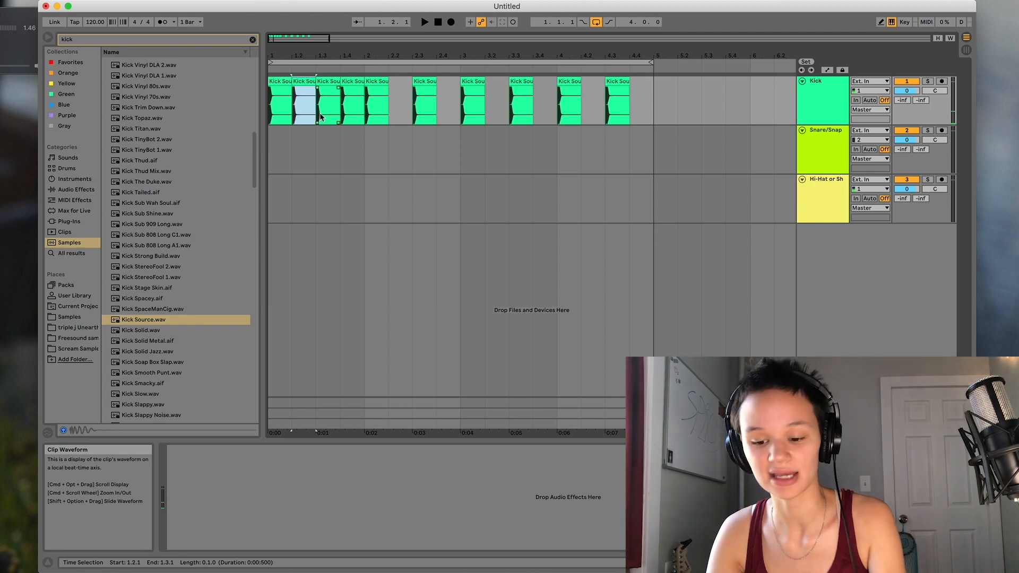
left_click(351, 108)
key("Delete")
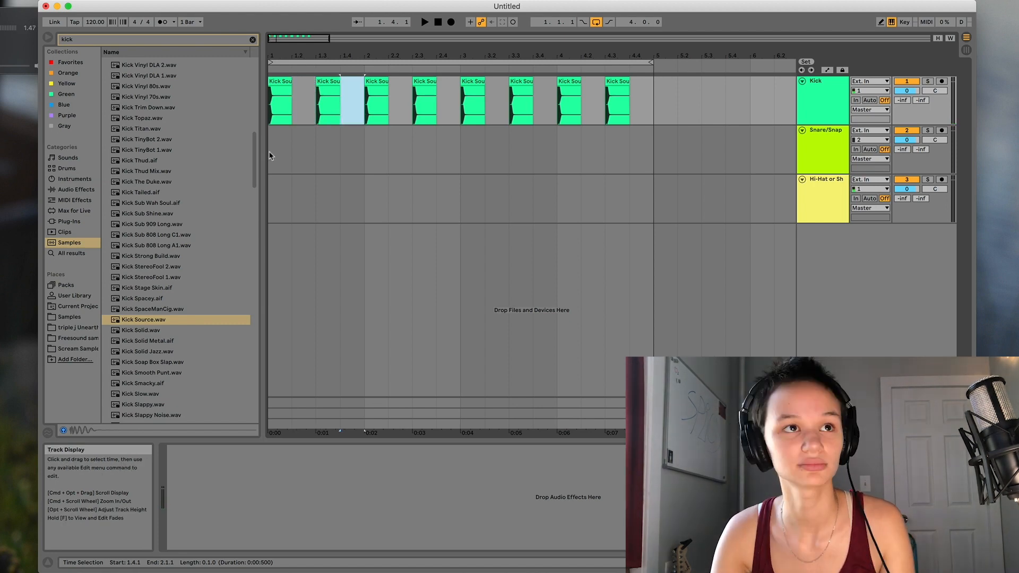
left_click(281, 153)
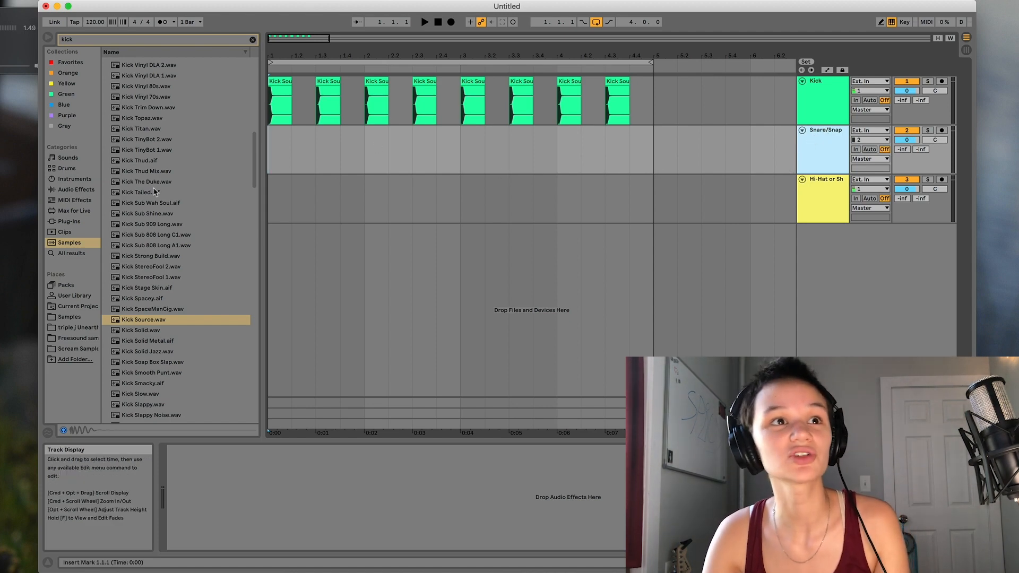
left_click_drag(313, 150, 268, 148)
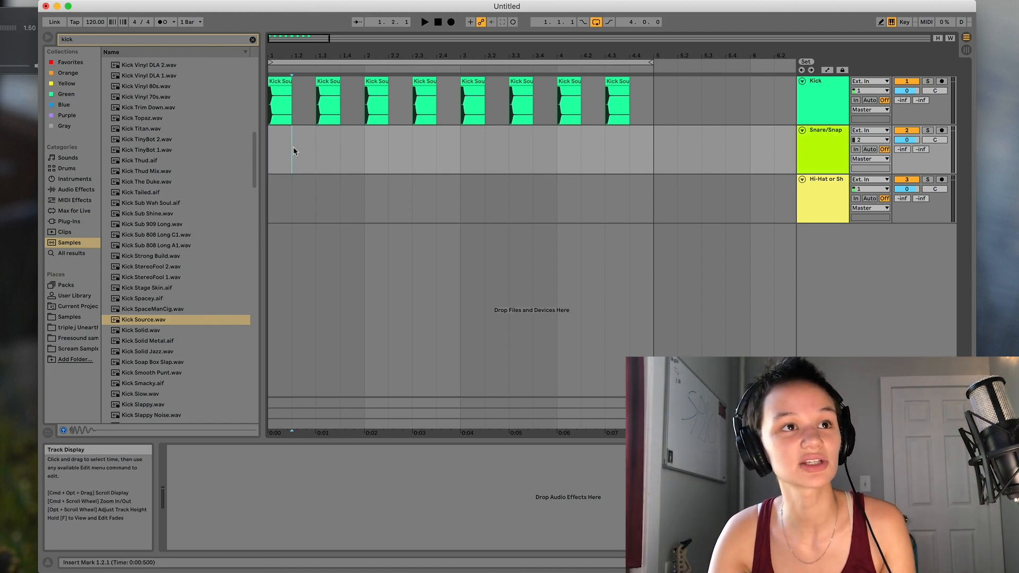
mouse_move(341, 151)
left_mouse_down()
mouse_move(378, 152)
mouse_move(356, 152)
left_mouse_up()
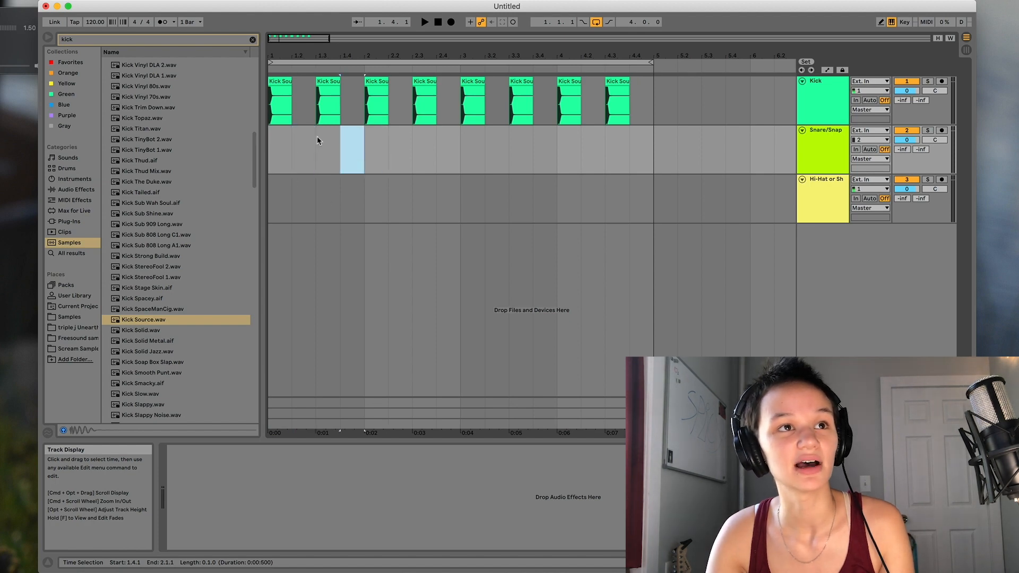
left_click(295, 136)
left_click(288, 102)
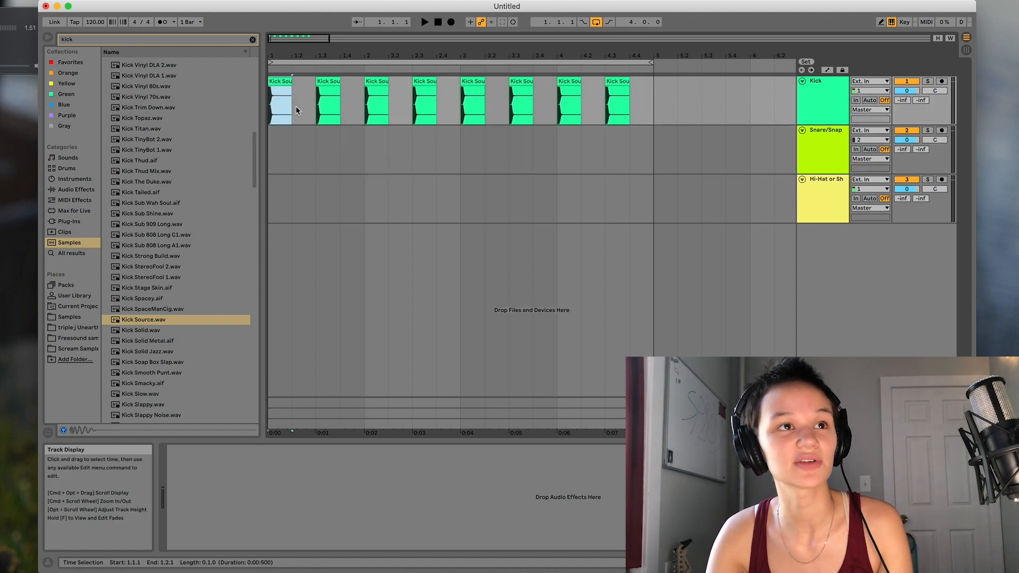
left_click(297, 110)
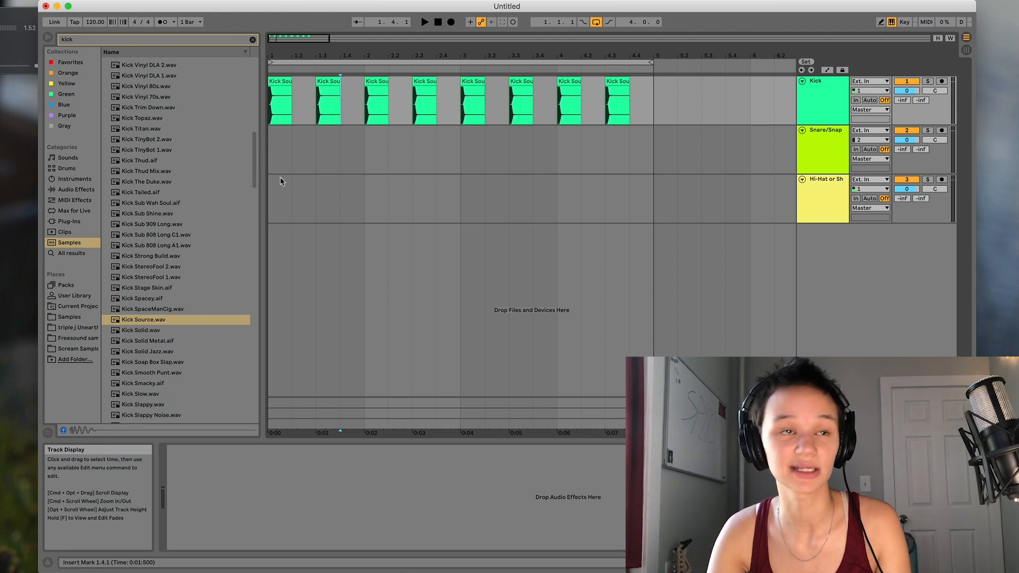
left_click_drag(292, 151, 431, 143)
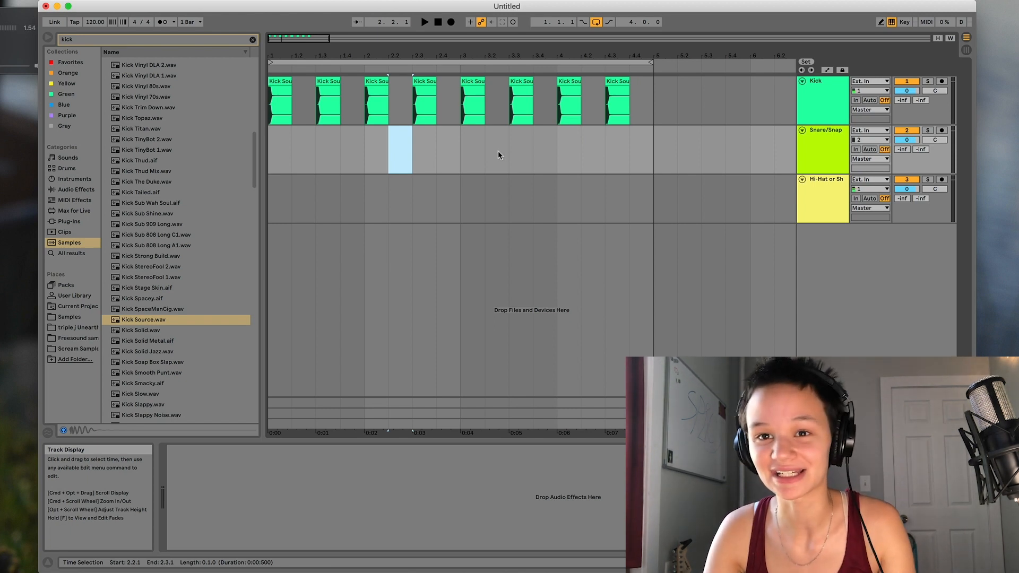
Step: Replace the browser search with "snap" to search the samples
left_click(253, 39)
type("s")
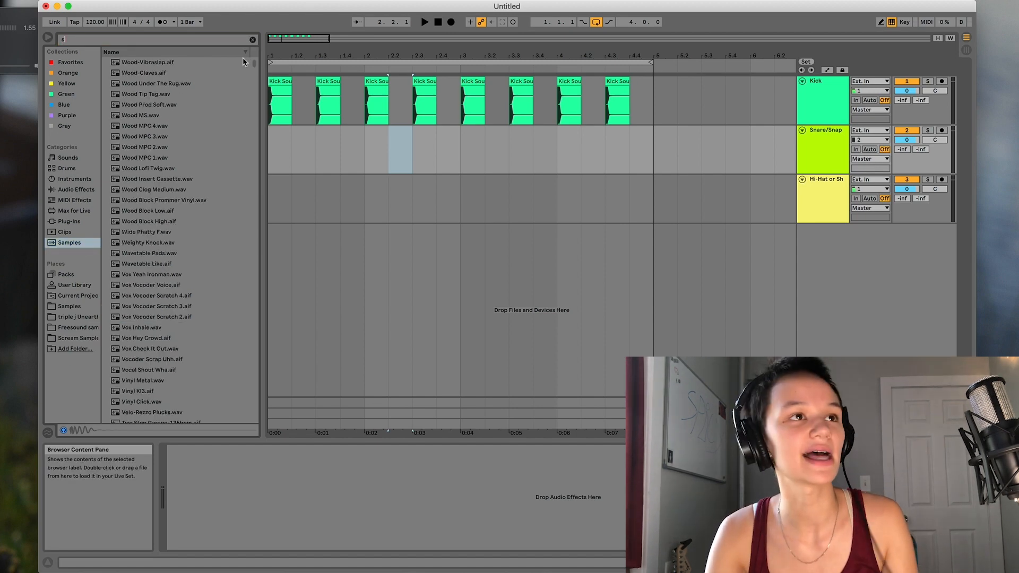
type("nap")
Step: Audition the snap samples, including Snap Xrated.wav, Snap VidMo.wav, Snare Snappy Wood.wav, Snap SP.wav and Clap Simple Snap.wav
left_click(185, 74)
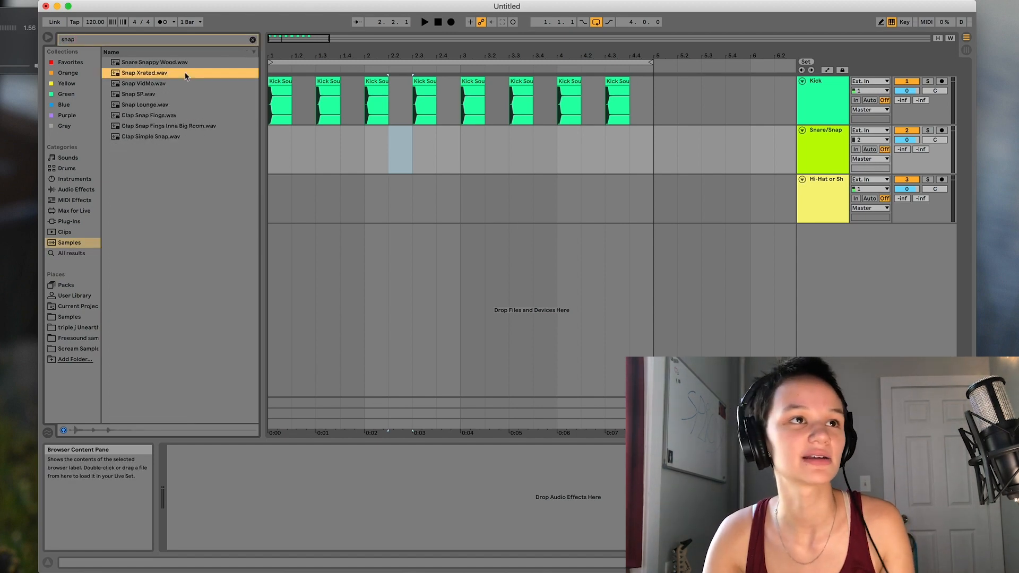
left_click(170, 85)
left_click(174, 63)
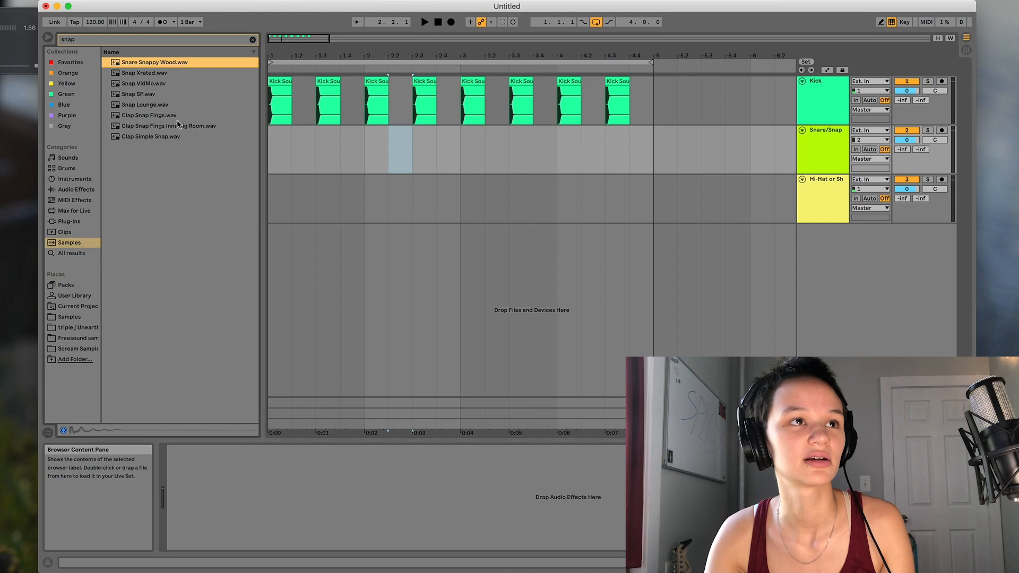
left_click(176, 95)
left_click(175, 116)
left_click(180, 137)
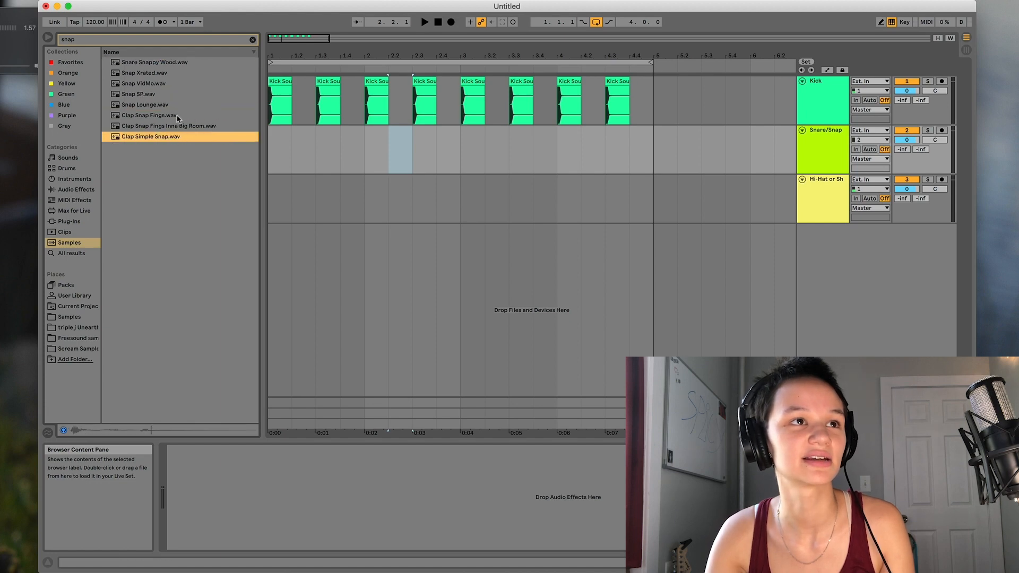
Step: Place Snap Xrated.wav on beat 2 of bar 1 in the Snare/Snap track
left_click(171, 74)
key("shift+Down")
key("shift+Down")
key("shift+Down")
key("shift+Down")
key("shift+Down")
key("shift+Down")
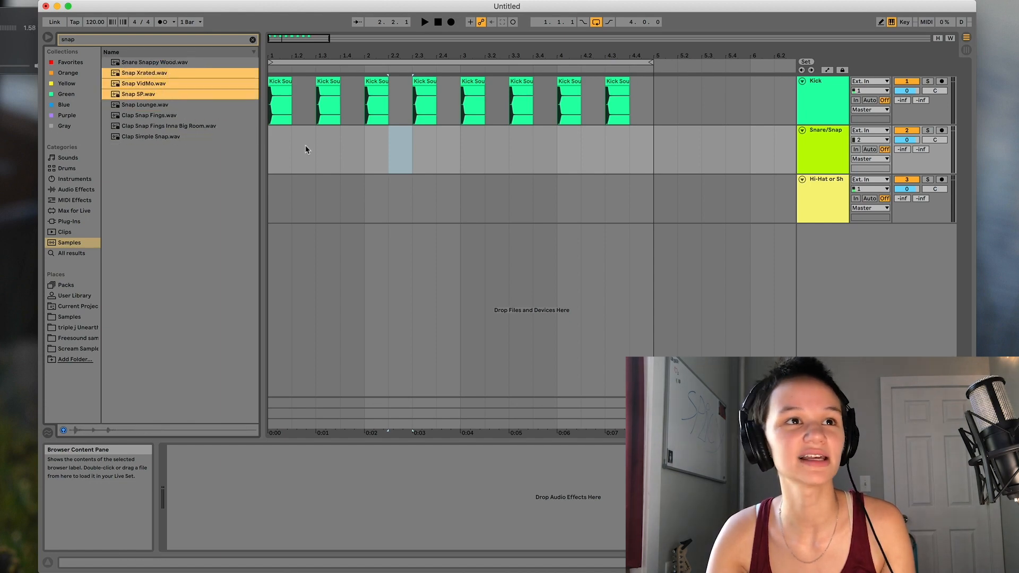
left_click_drag(144, 74, 245, 164)
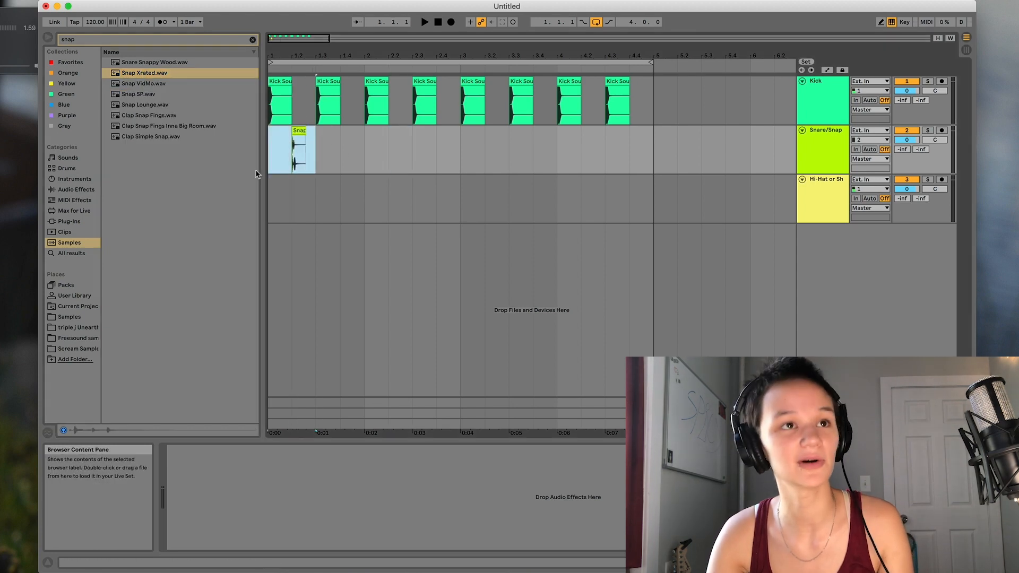
Step: Duplicate the two-beat snap section seven times so snaps fall on beats 2 and 4 through bar 4
key("super+d")
key("super+d")
key("super+d")
key("super+d")
key("super+d")
key("super+d")
key("super+d")
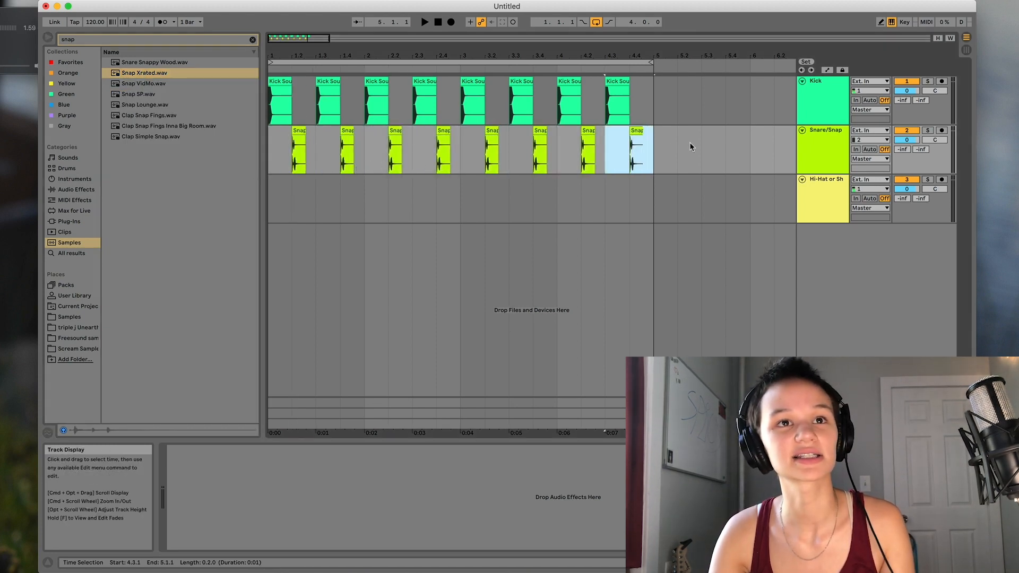
Step: Play the beat from the start while setting the Snare/Snap reverb send to 0 and the Kick volume to -4.5 dB
left_click(274, 163)
key("space")
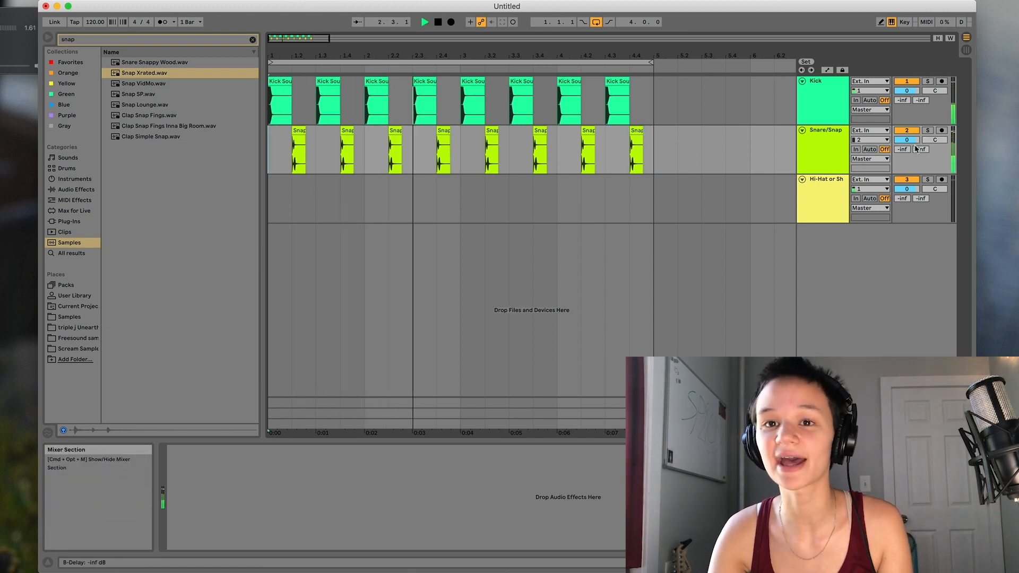
left_click_drag(903, 150, 919, 101)
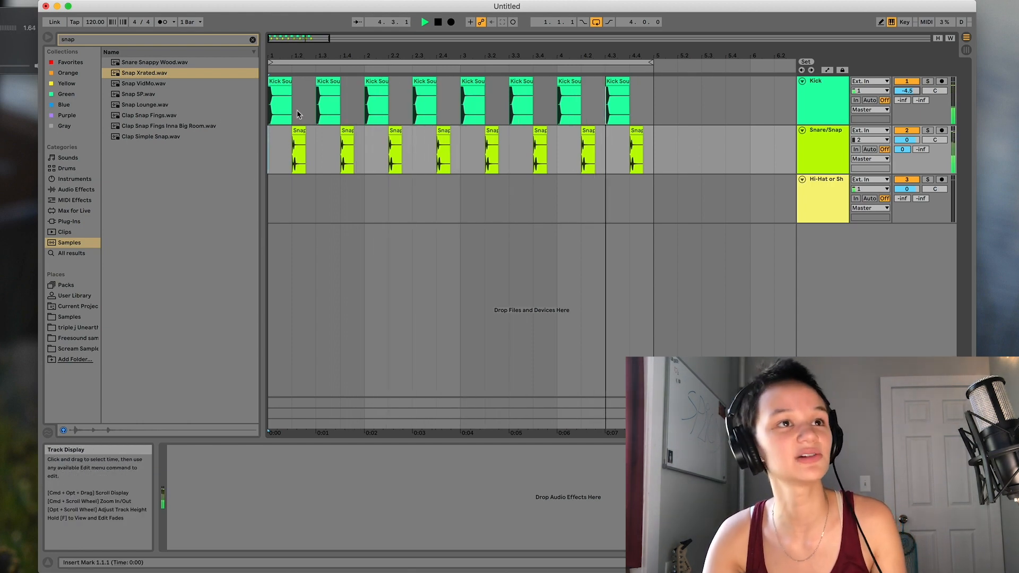
Step: Duplicate the first one-beat kick fifteen times so a kick lands on every beat of the four bars
left_click_drag(298, 110, 224, 103)
key("super+d")
key("super+d")
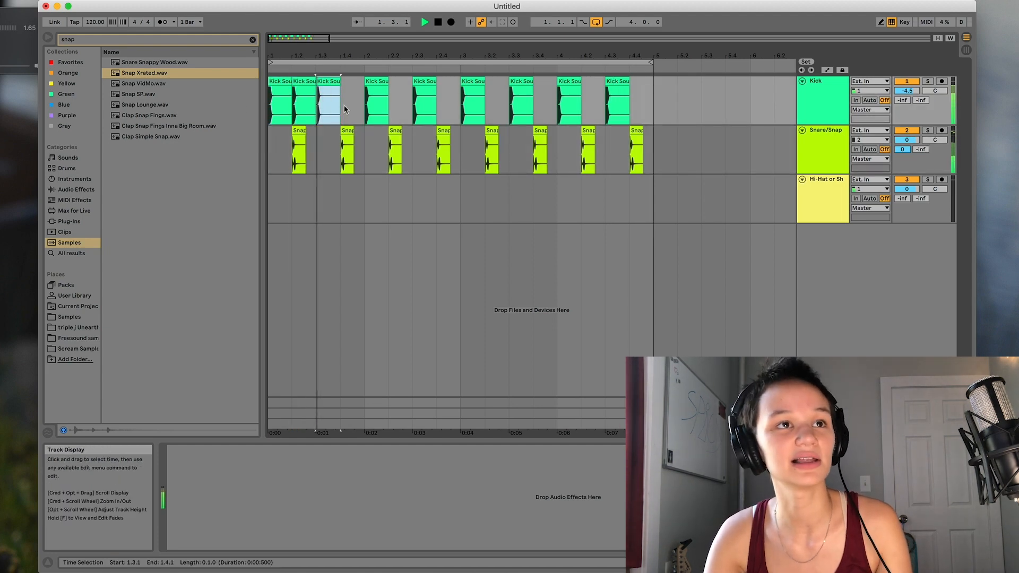
key("super+d")
key("super+d")
key("super+d")
key("super+d")
key("super+d")
key("super+d")
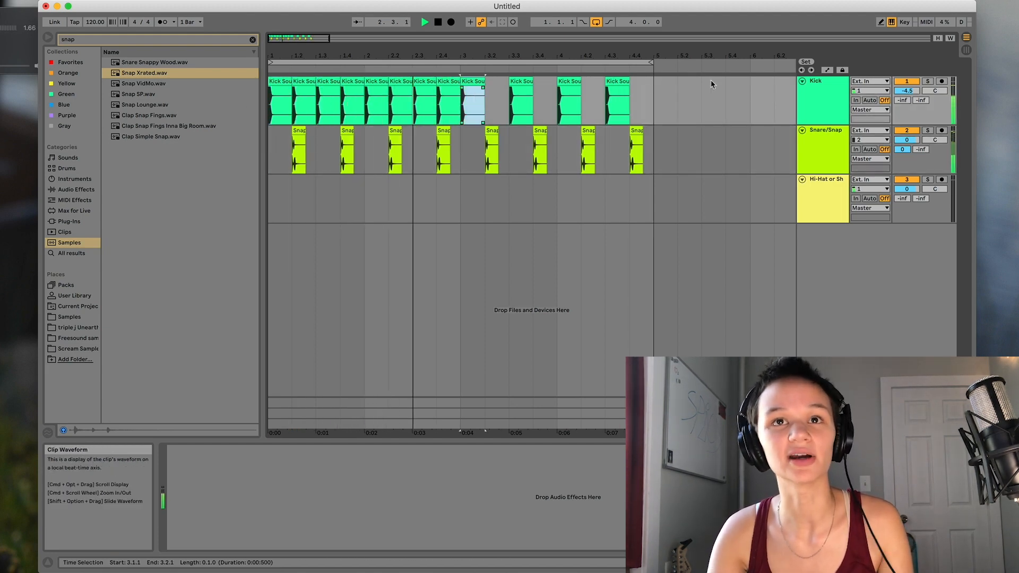
key("super+d")
key("super+d")
key("super+d")
key("super+d")
key("super+d")
key("super+d")
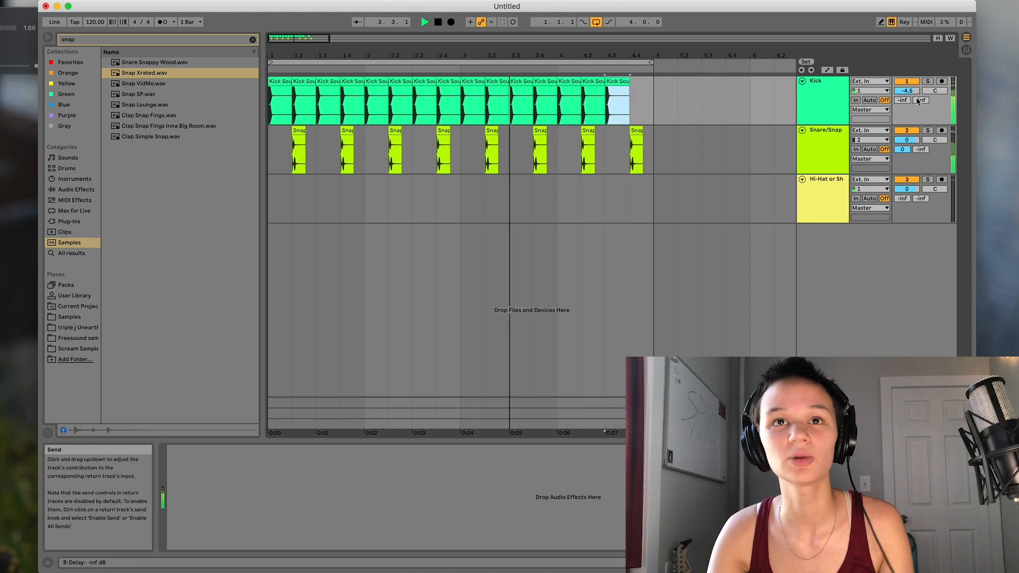
key("super+d")
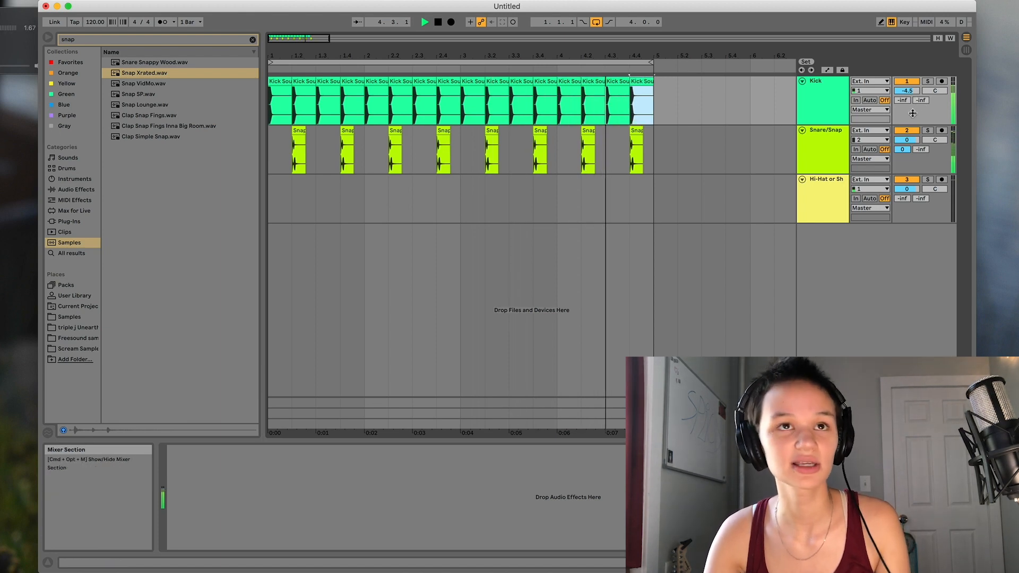
Step: Lower the Kick track's volume to -6.2 dB and stop playback
left_click_drag(907, 90, 908, 99)
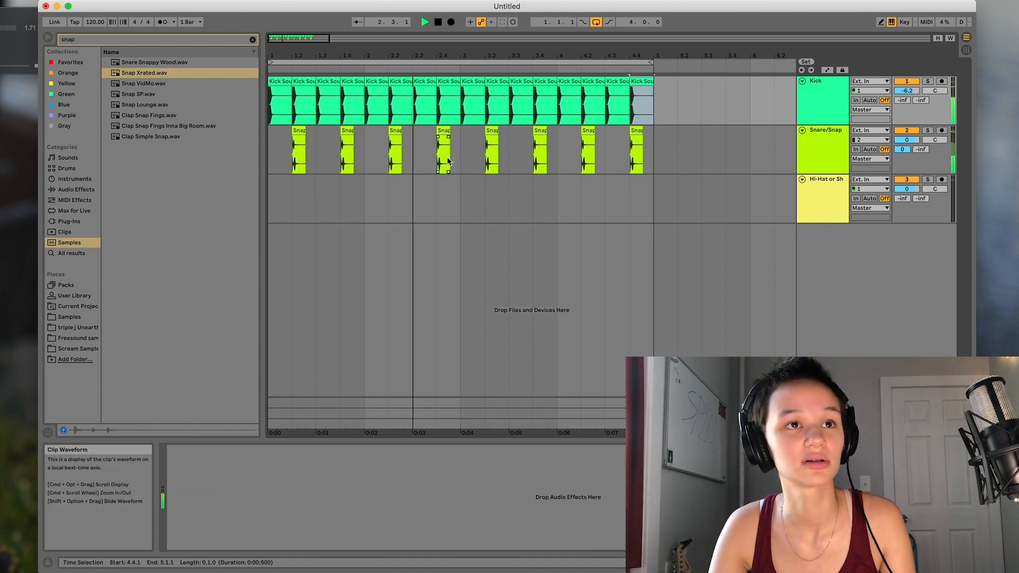
key("space")
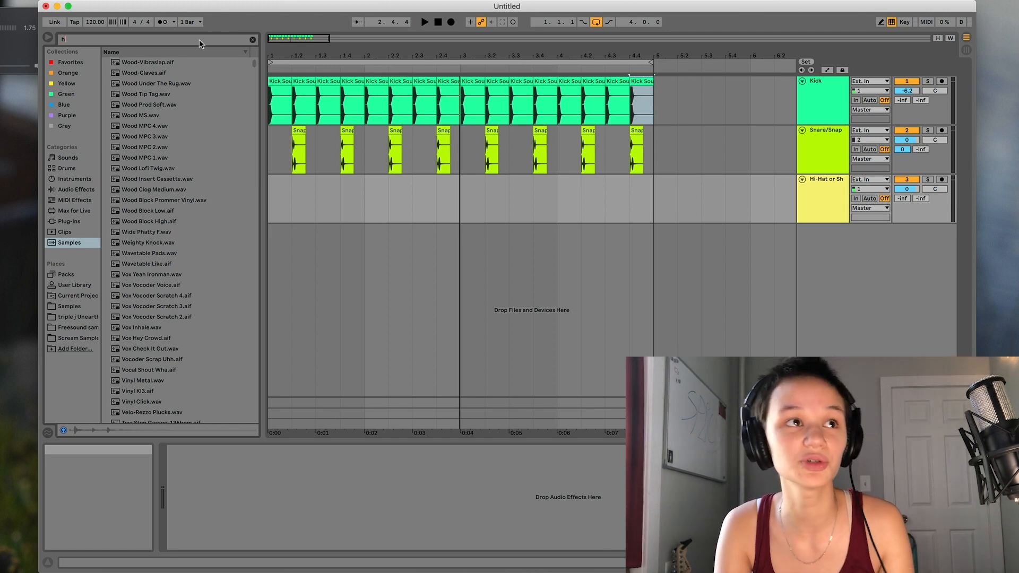
Step: Search the samples for "hat" and audition Hihat Chirp Hat Closed.wav
type("at")
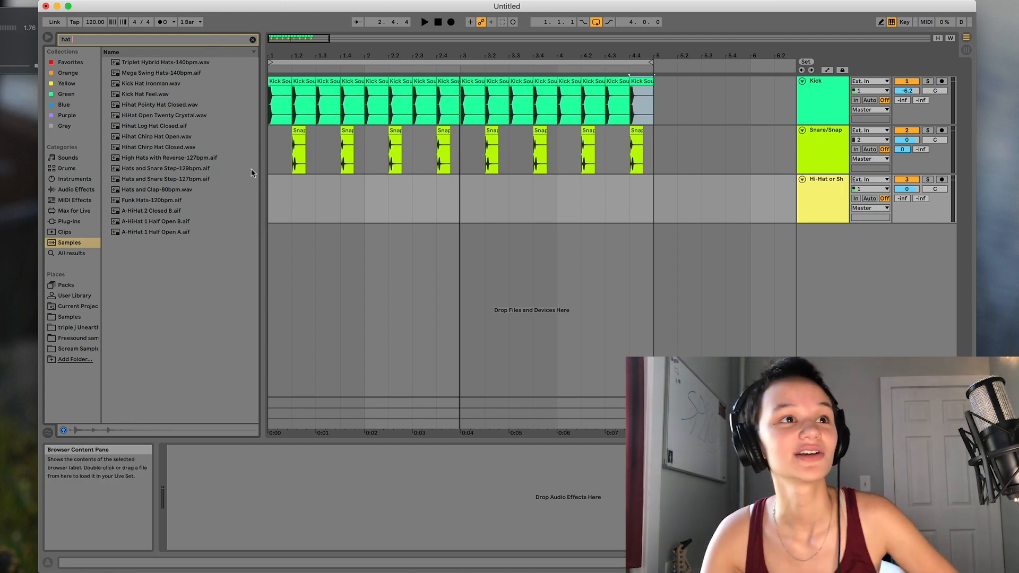
left_click(253, 41)
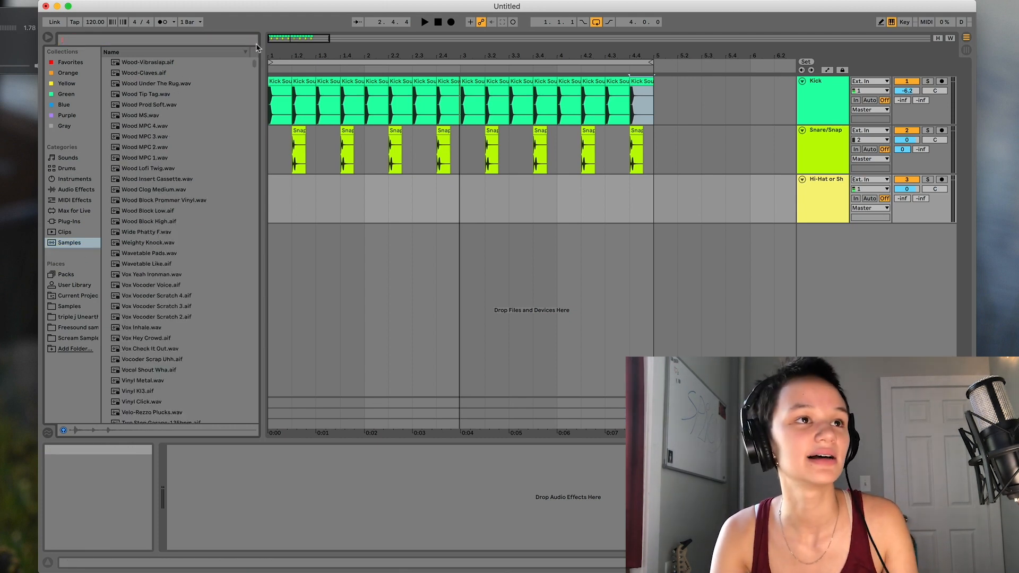
type("hat")
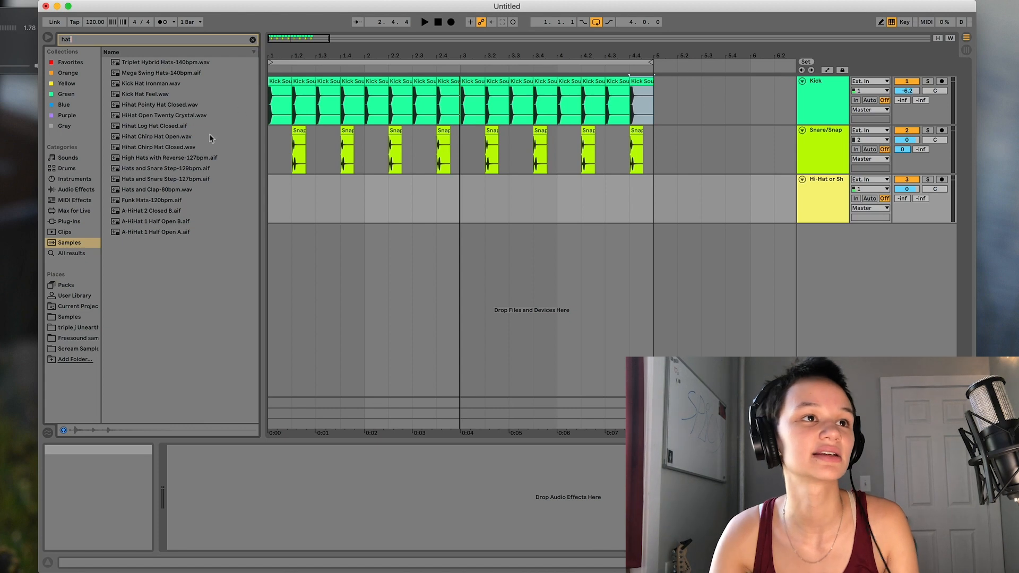
left_click(176, 149)
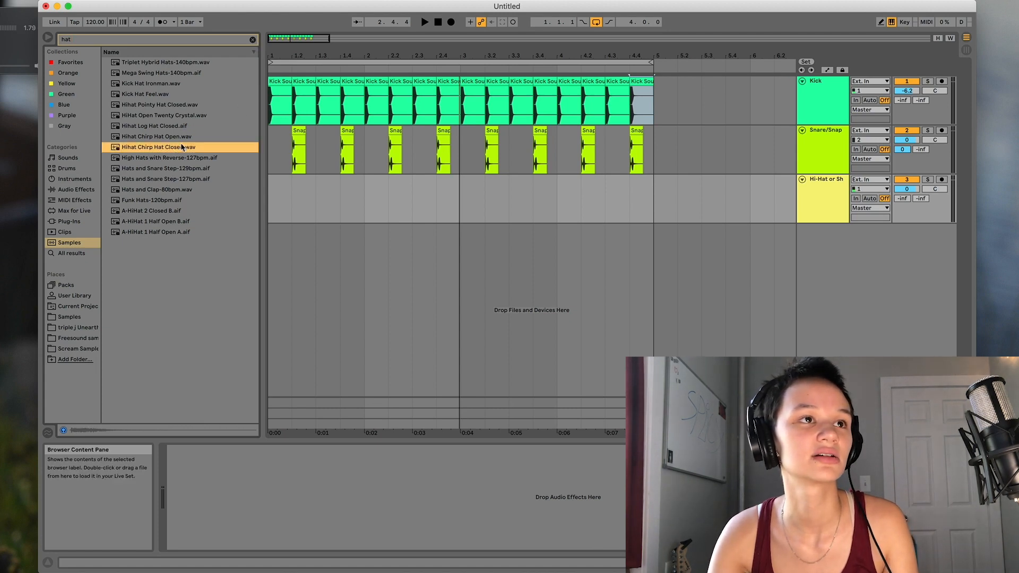
Step: Set the arrangement's fixed grid to 1/8 notes
key("plus")
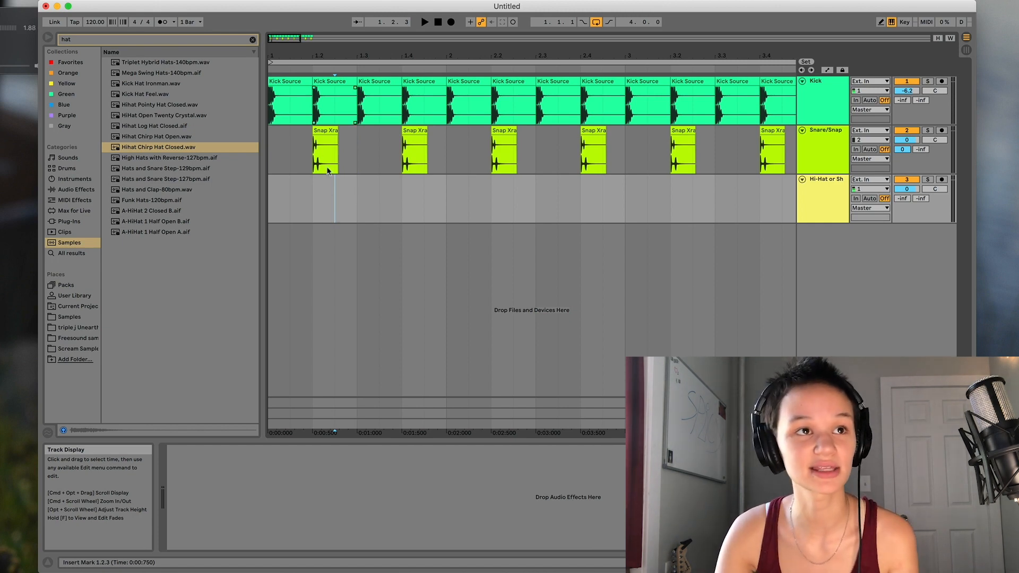
right_click(305, 208)
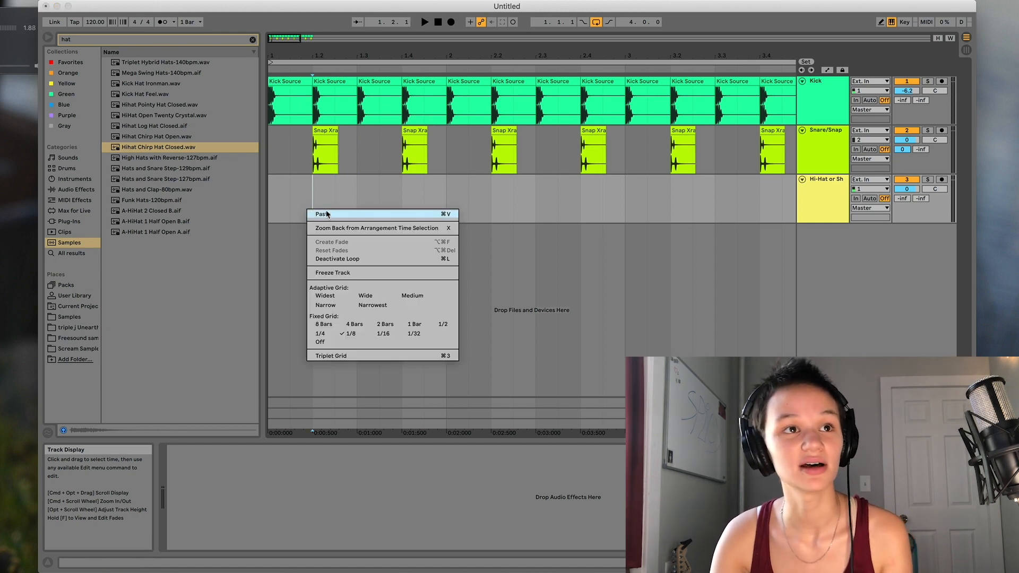
left_click(352, 335)
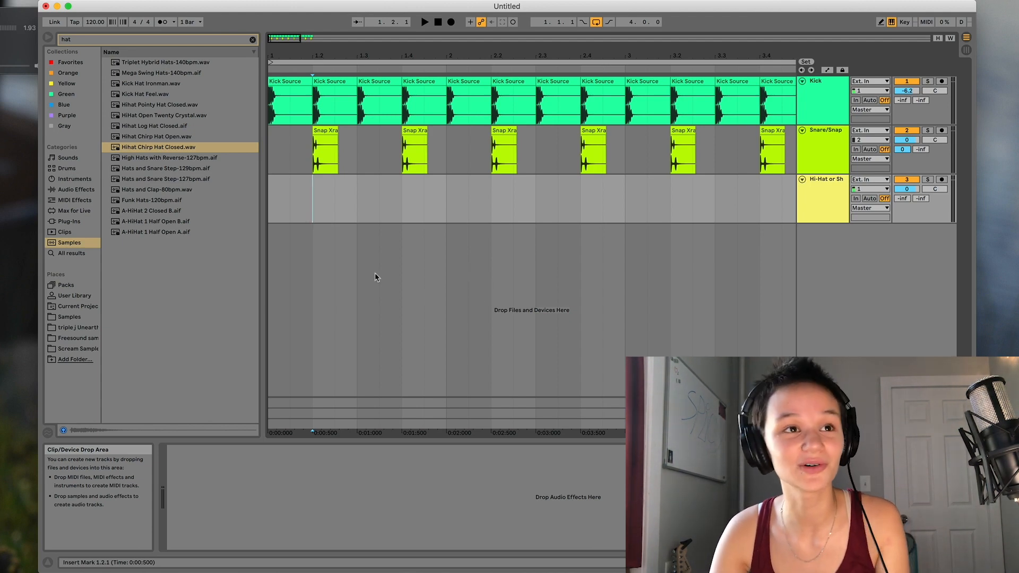
right_click(339, 223)
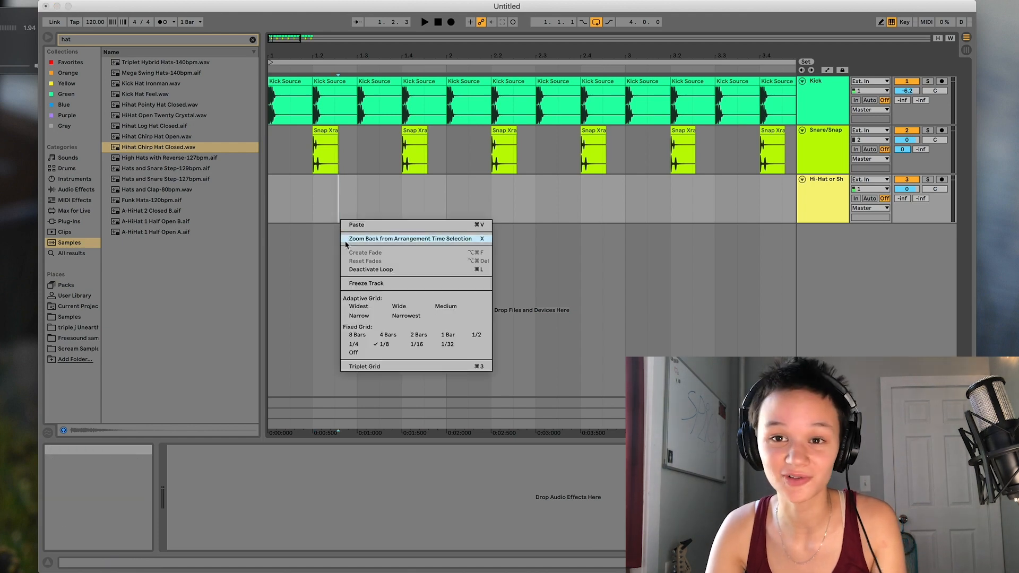
right_click(304, 200)
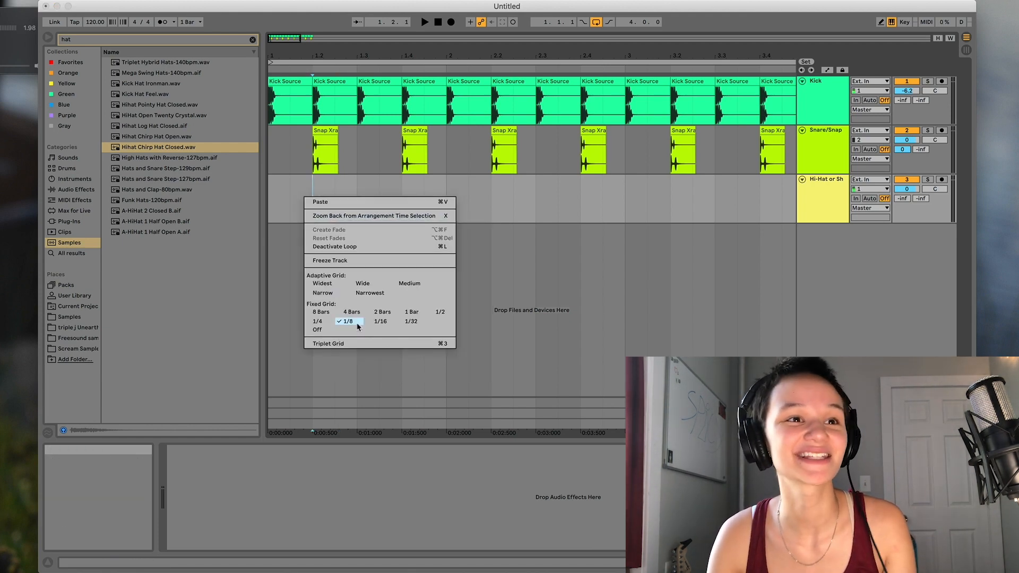
left_click(352, 322)
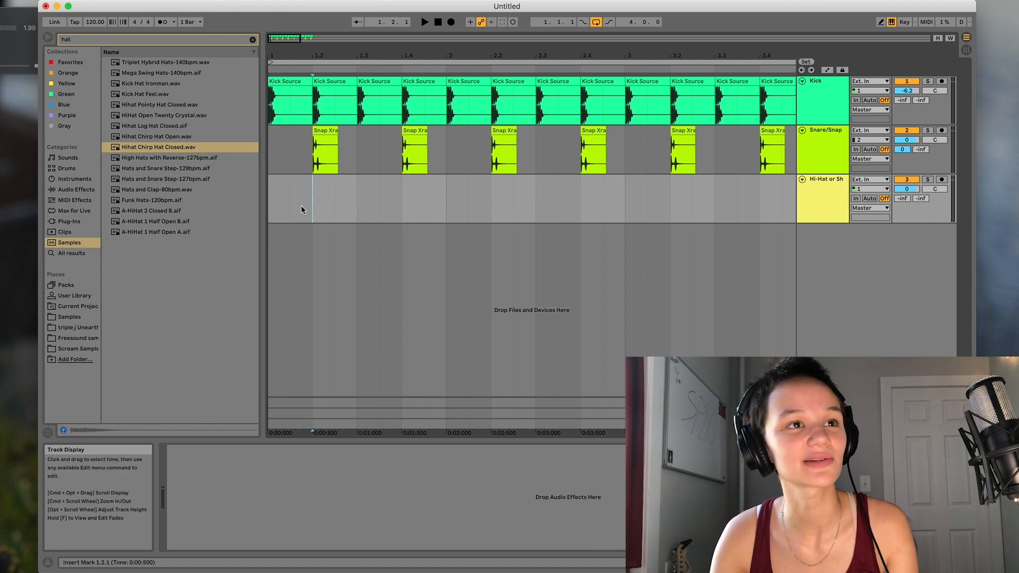
Step: Place Hihat Chirp Hat Closed.wav on the offbeat of beat 1 in bar 1 of the Hi-Hat track, and select that whole beat
left_click(283, 208)
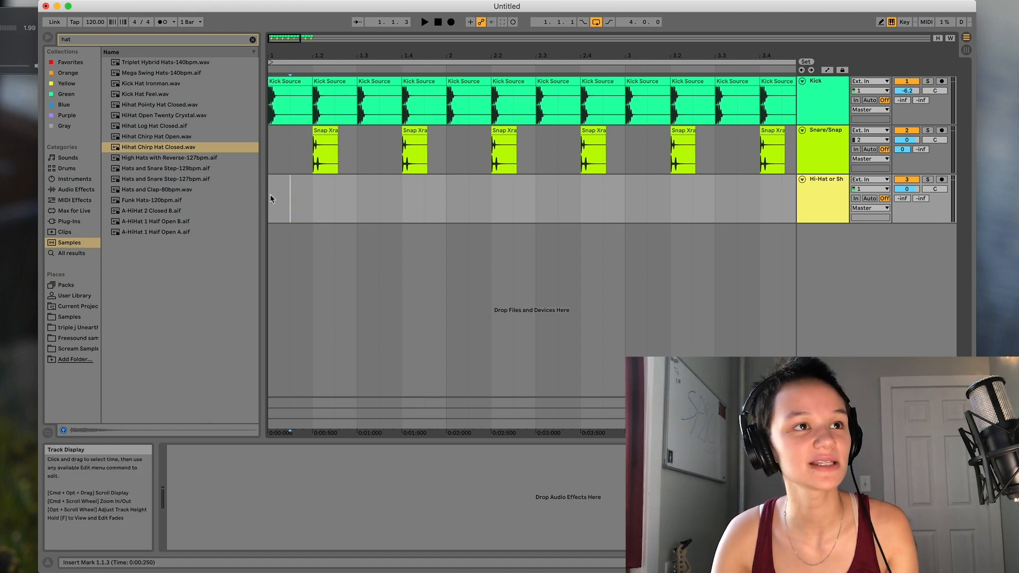
left_click(166, 151)
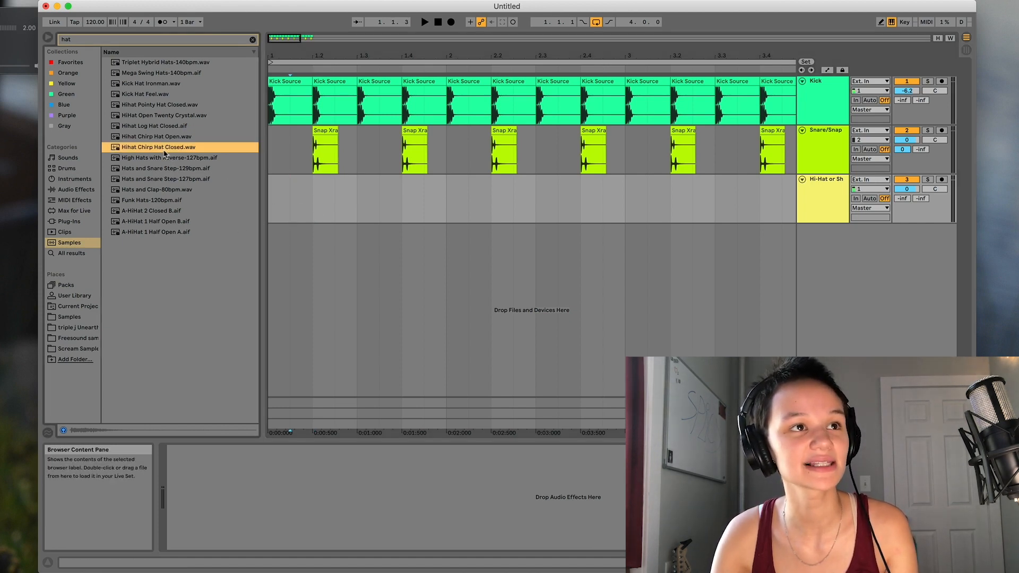
left_click(291, 200)
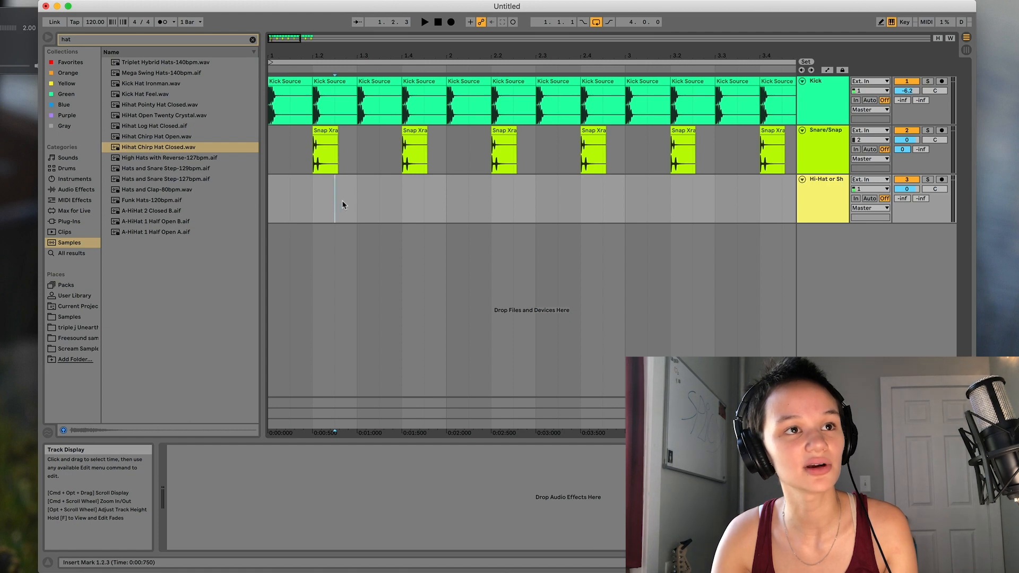
left_click(192, 151)
left_click_drag(220, 157, 311, 206)
left_click(309, 205)
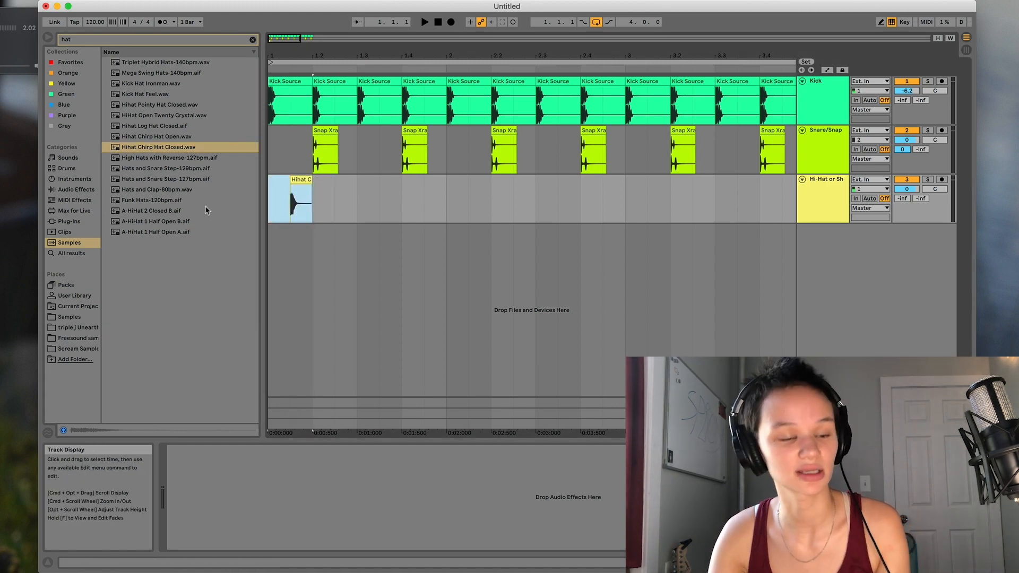
Step: Duplicate the one-beat offbeat hi-hat section along its track to the end of bar 4
key("super+d")
key("super+d")
key("super+d")
key("super+d")
key("super+d")
key("super+d")
key("super+d")
key("super+d")
key("super+d")
key("super+d")
key("super+d")
key("super+d")
key("super+d")
key("super+d")
key("super+d")
key("super+d")
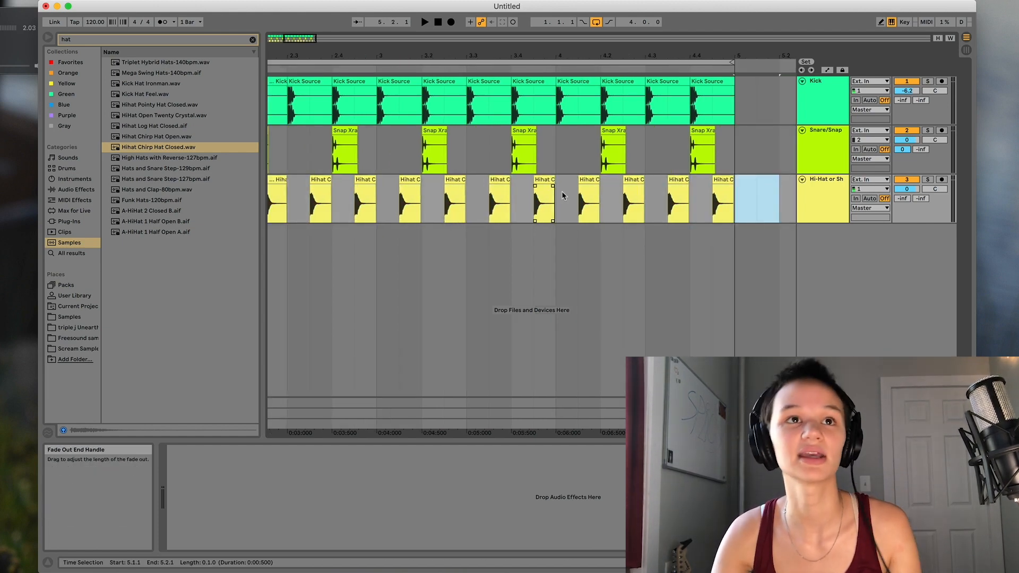
Step: Play the four-bar beat from the start and set the Hi-Hat track's reverb send to -13.0 dB
left_click(438, 22)
key("space")
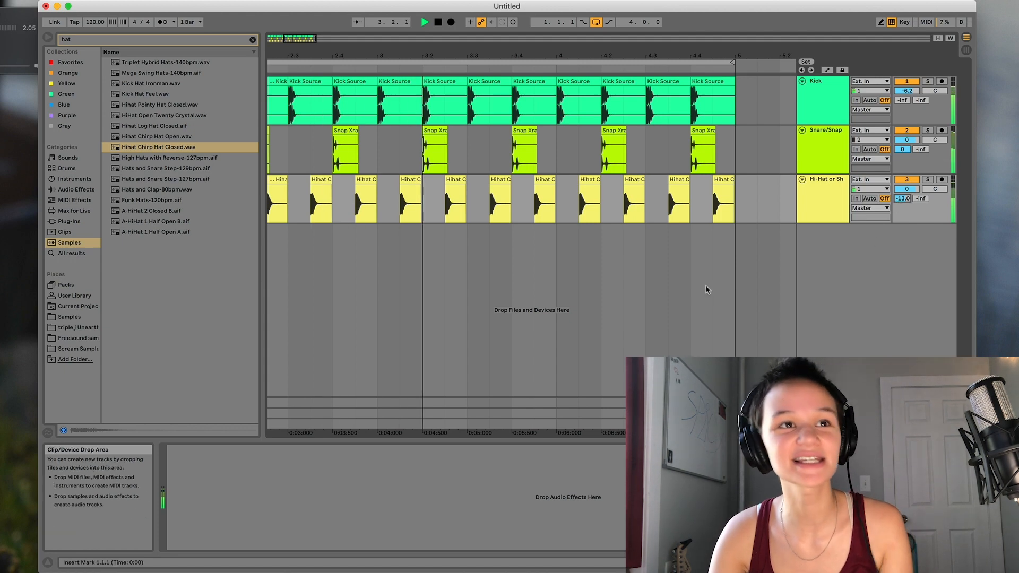
key("space")
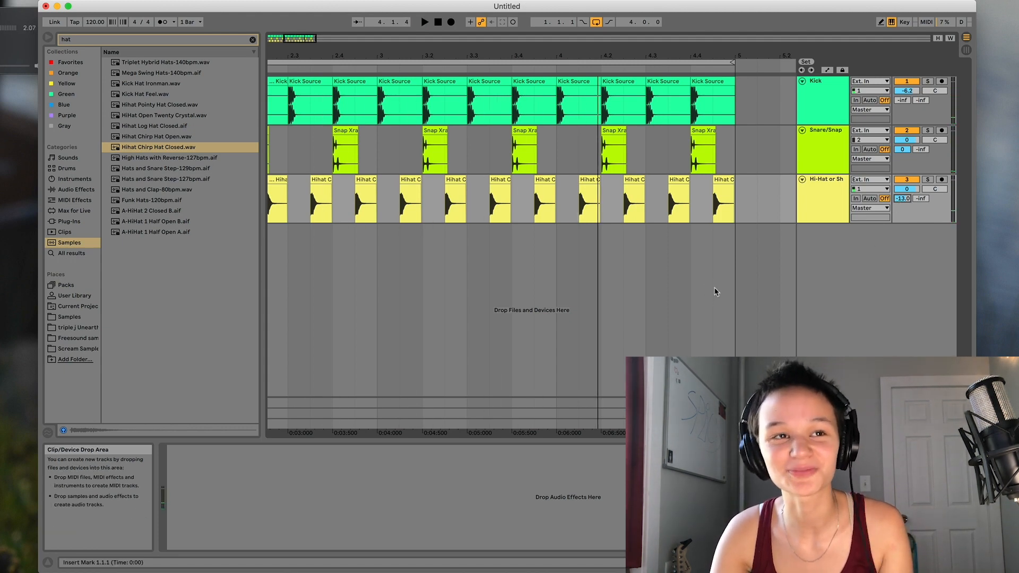
left_click_drag(300, 38, 322, 39)
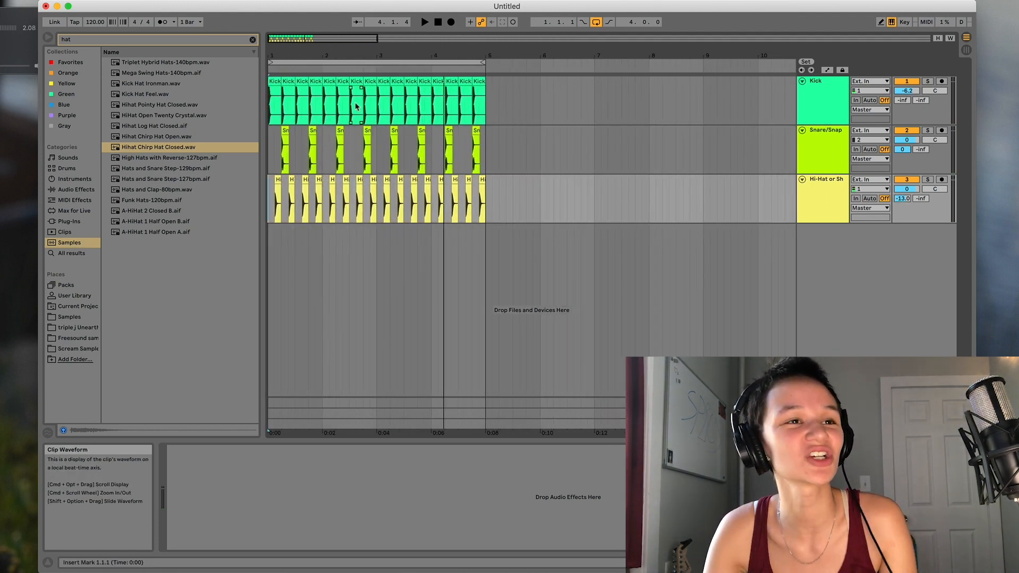
key("space")
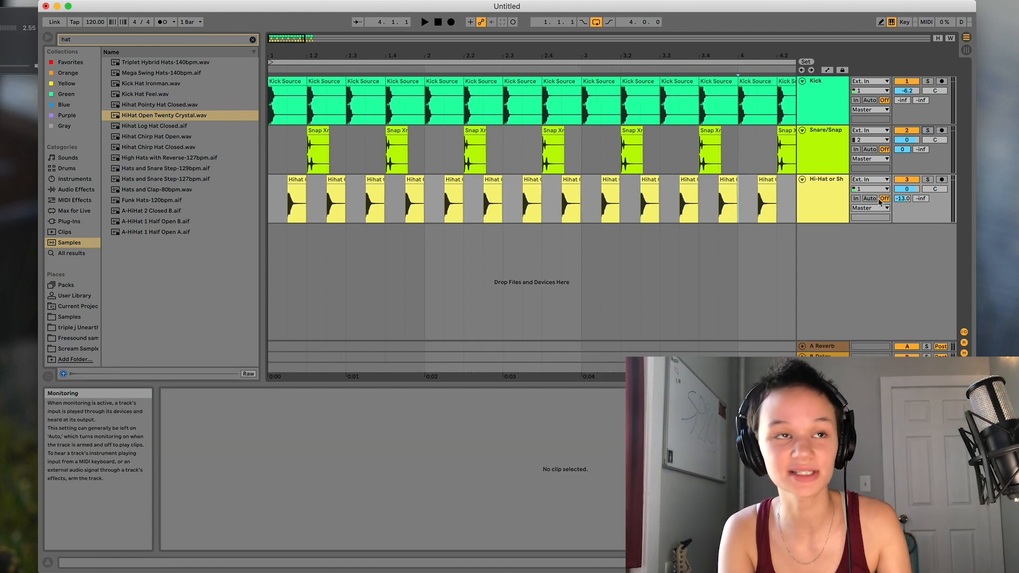
Step: Add a new audio track and position it between the Snare/Snap and Hi-Hat tracks
key("super+t")
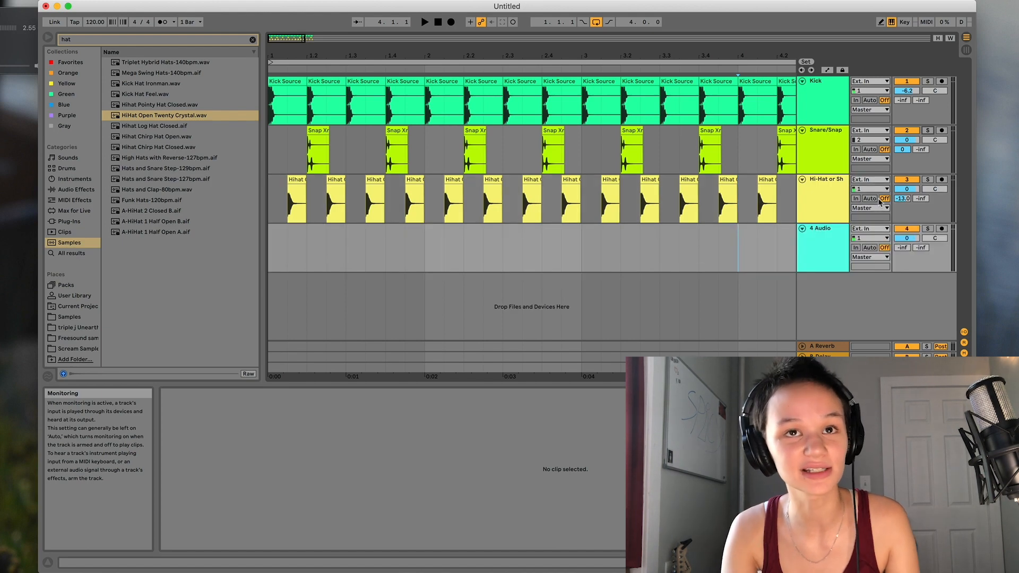
left_click(832, 158)
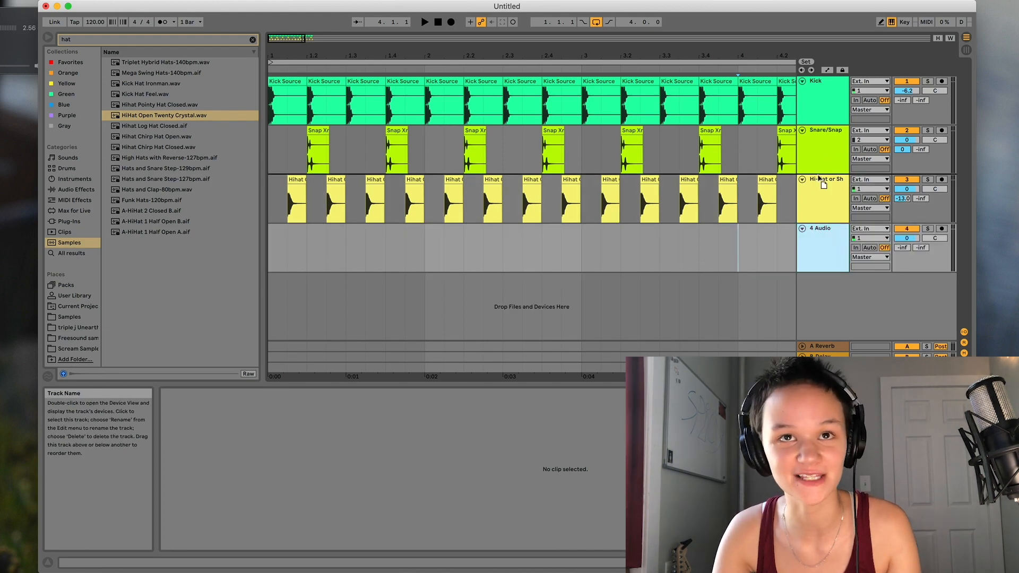
left_click_drag(822, 183, 822, 231)
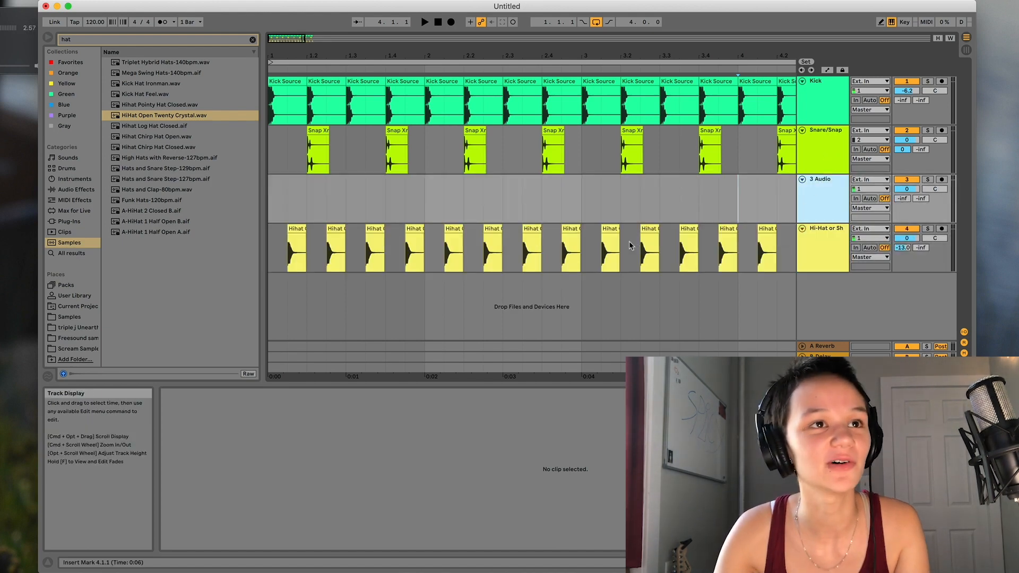
Step: Search the samples for "cymbal", preview candidates, and place Cymbal Acid House.wav at 1.2.1 on the empty audio track
left_click(365, 201)
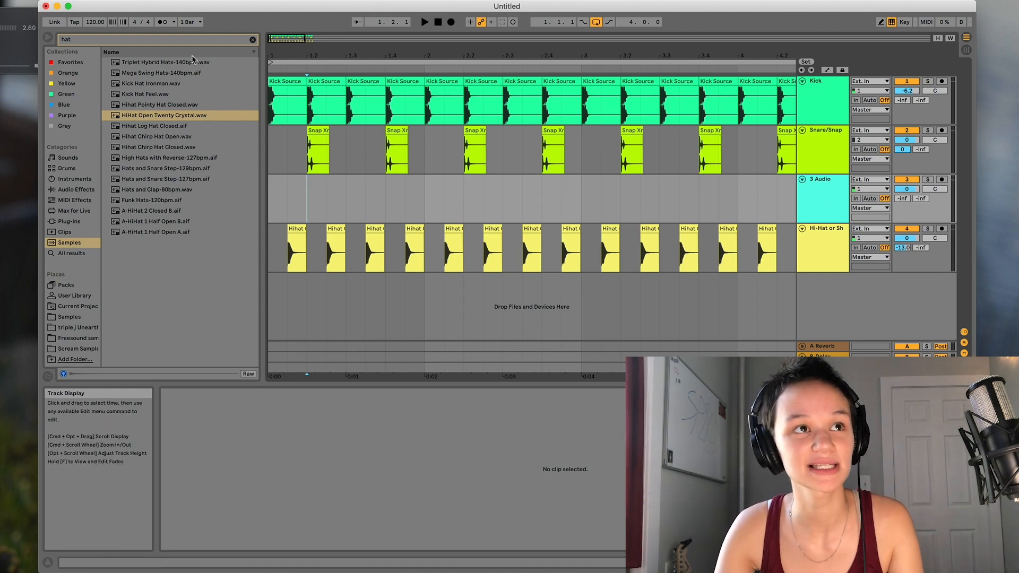
left_click(252, 41)
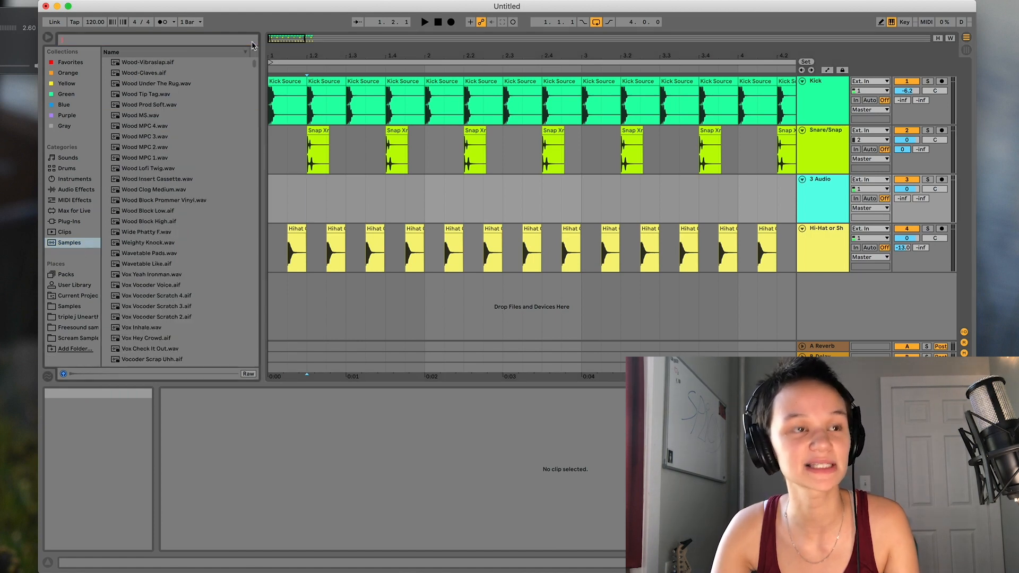
type("cymbal")
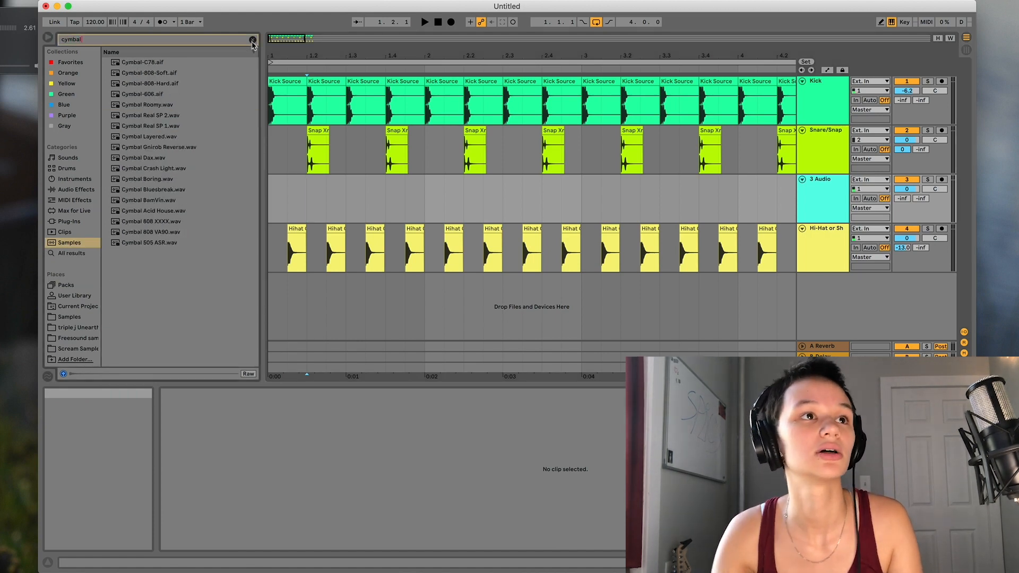
left_click(165, 190)
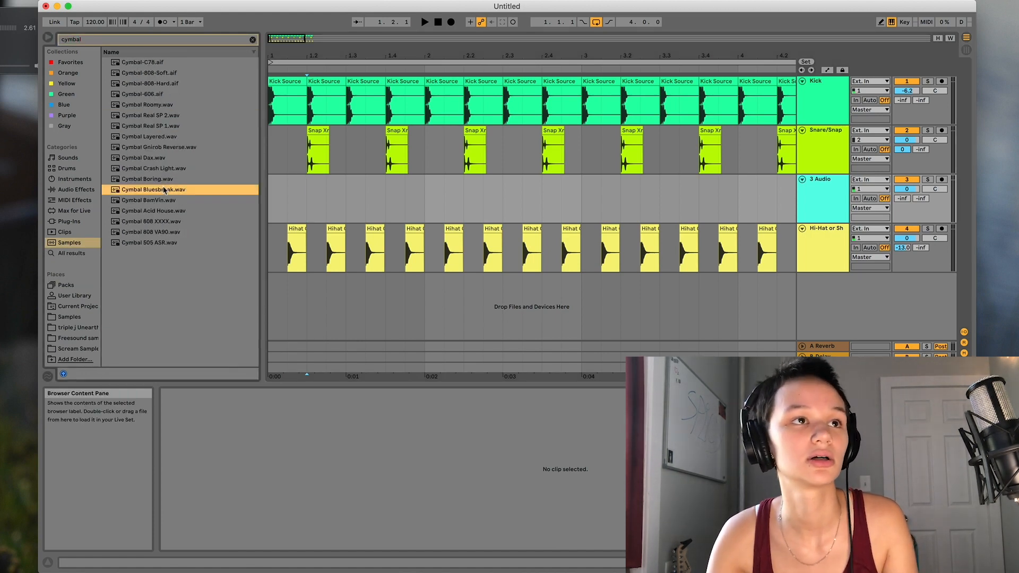
left_click(165, 213)
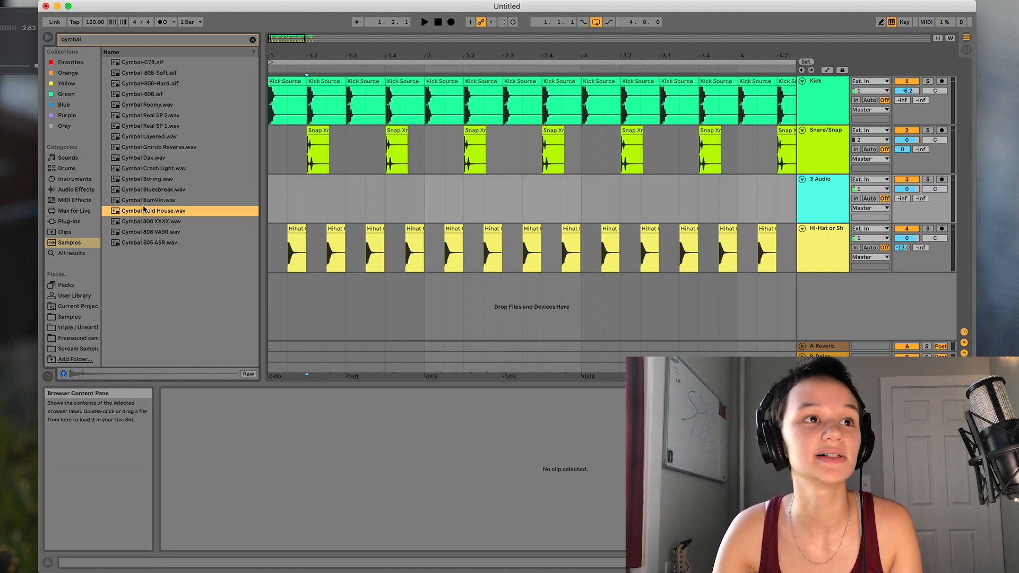
left_click_drag(158, 213, 308, 200)
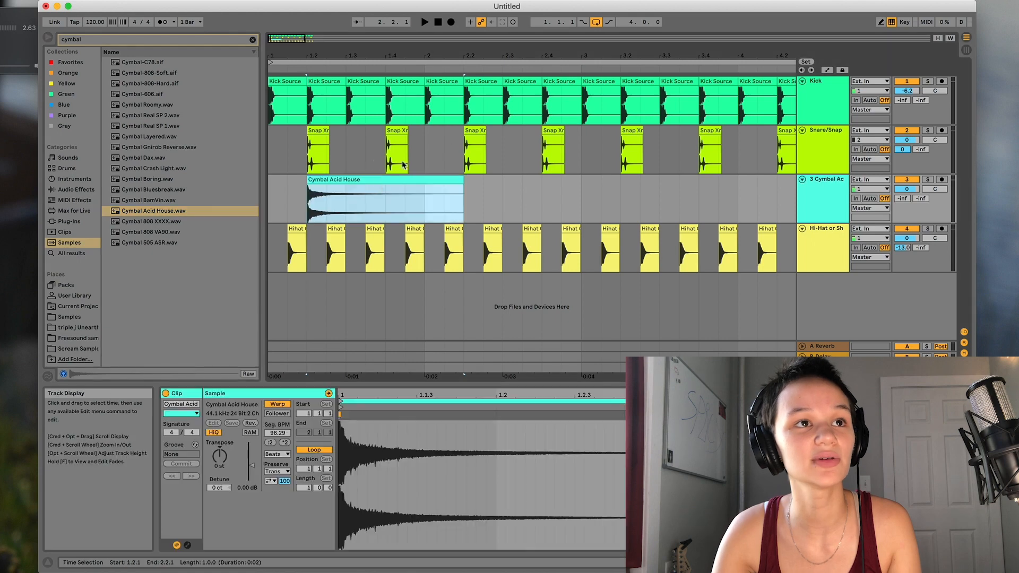
Step: Solo the Snare/Snap track and play it from the first bar
left_click(928, 131)
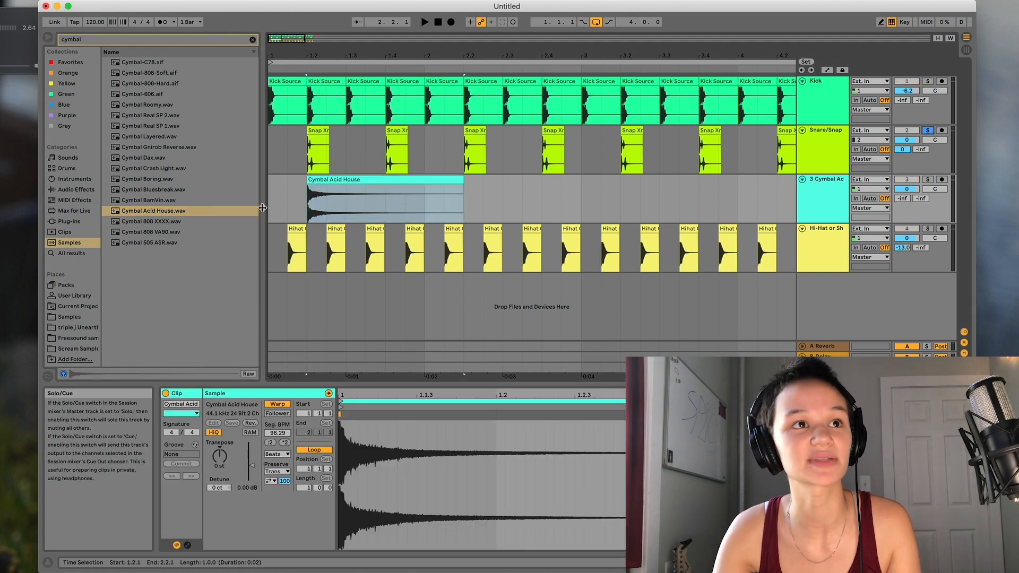
left_click(285, 162)
key("space")
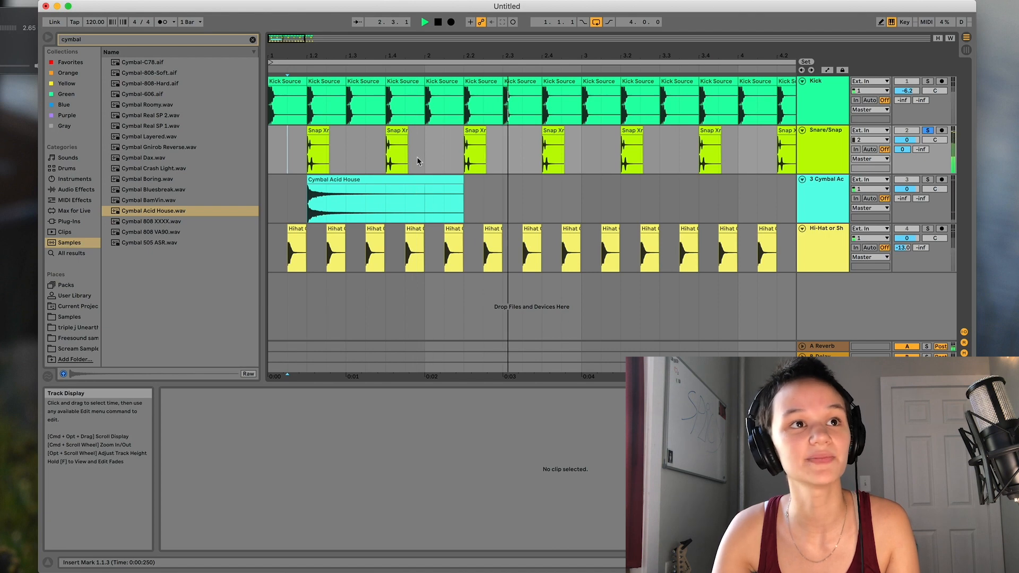
key("space")
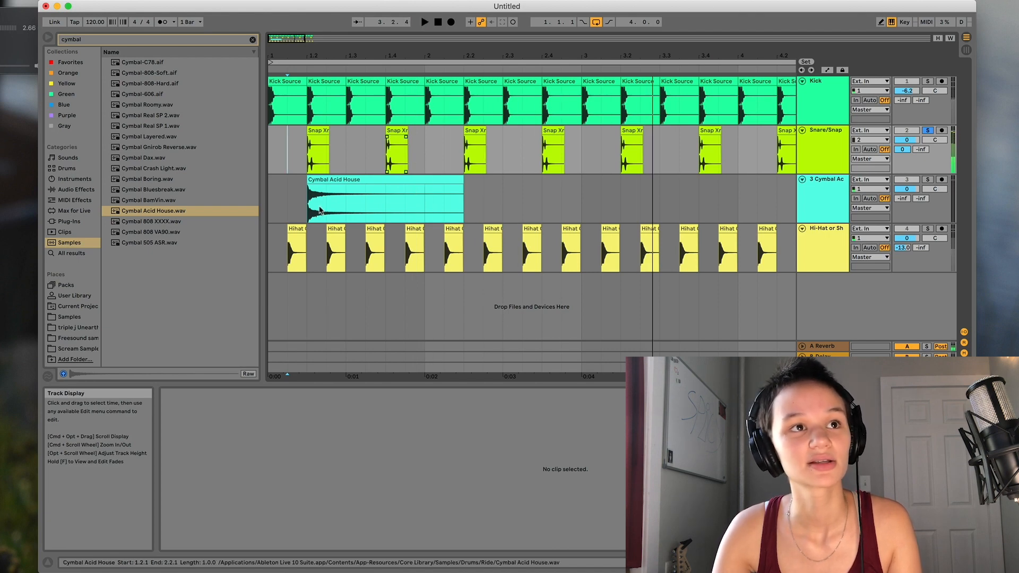
Step: Solo the cymbal track in place of the snaps and play the Cymbal Acid House clip
left_click(335, 183)
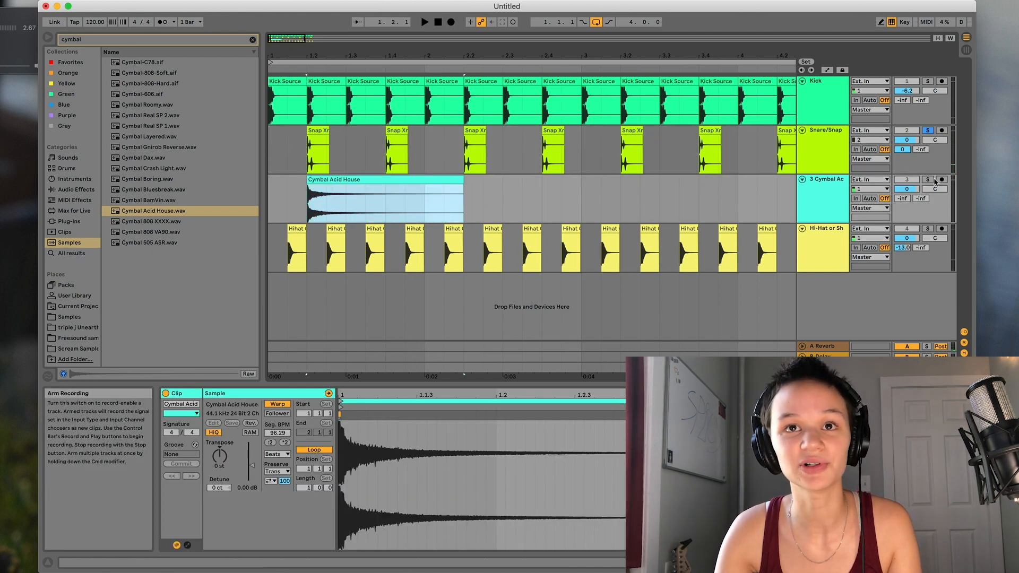
left_click(928, 181)
key("space")
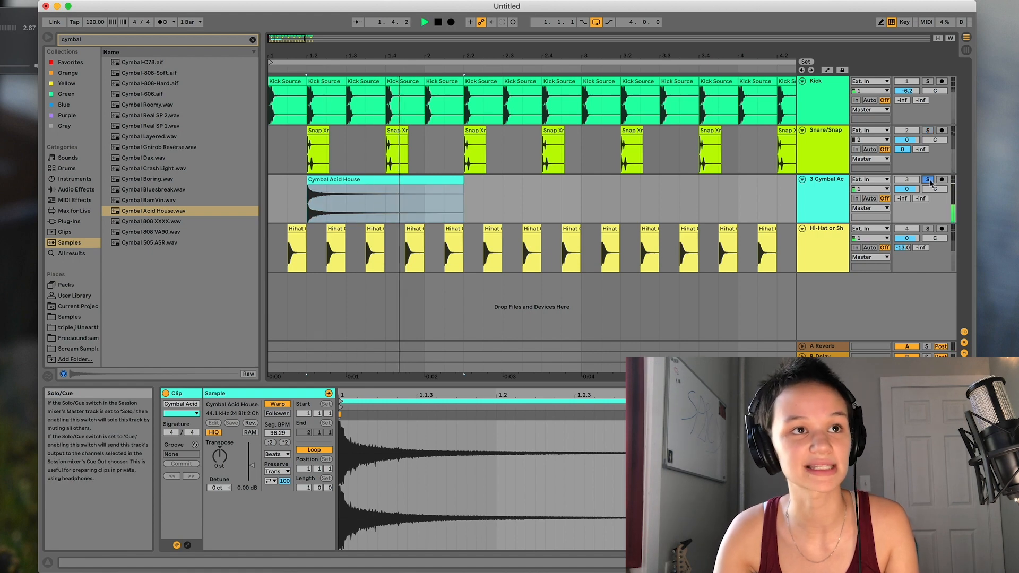
left_click(459, 183)
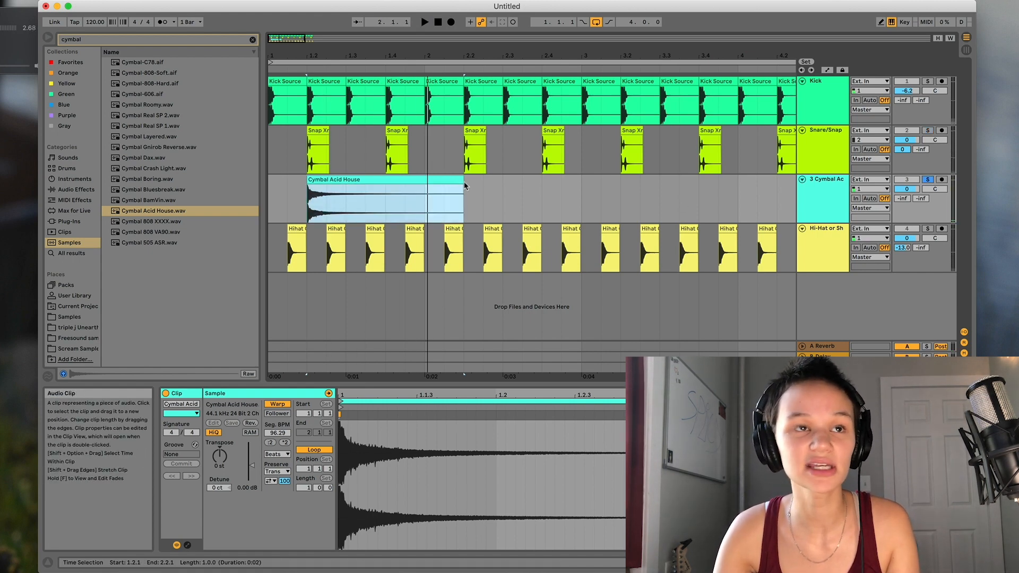
Step: Turn the Cymbal Acid House clip into a reversed one-beat swell on beat 1 of bar 1, with clip gain at -3.94 dB
left_click_drag(459, 183, 393, 190)
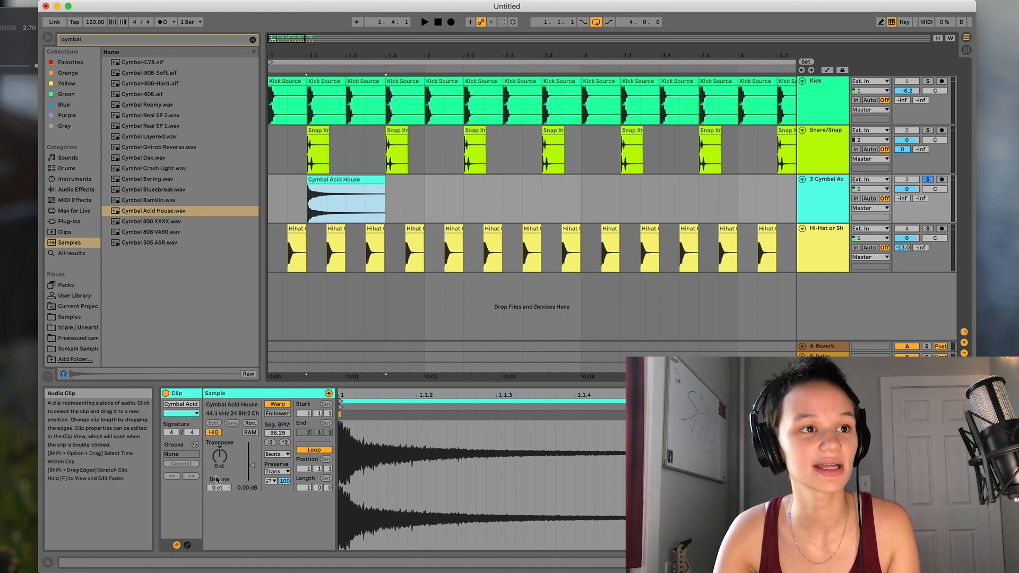
left_click(250, 423)
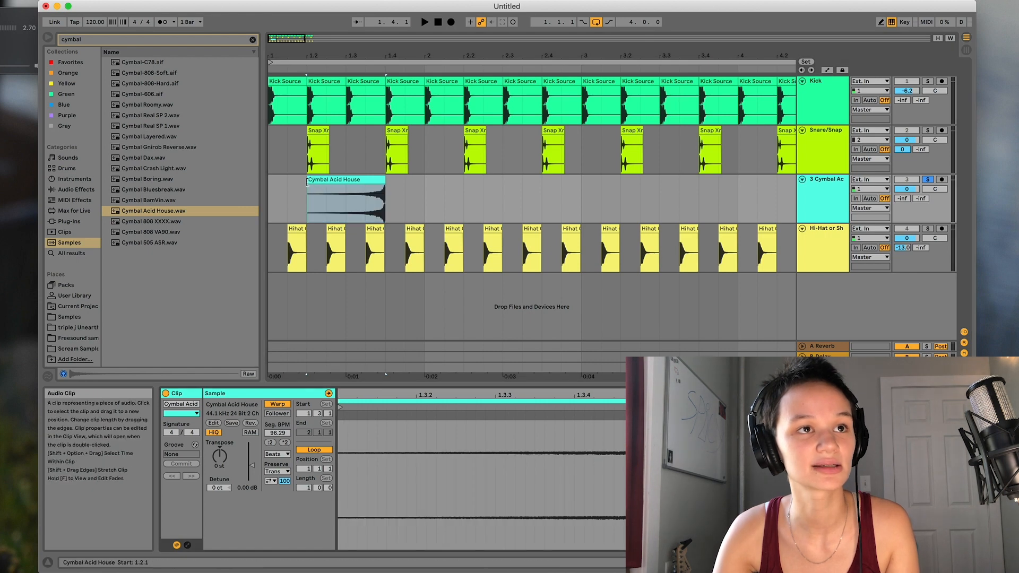
left_click_drag(307, 183, 278, 182)
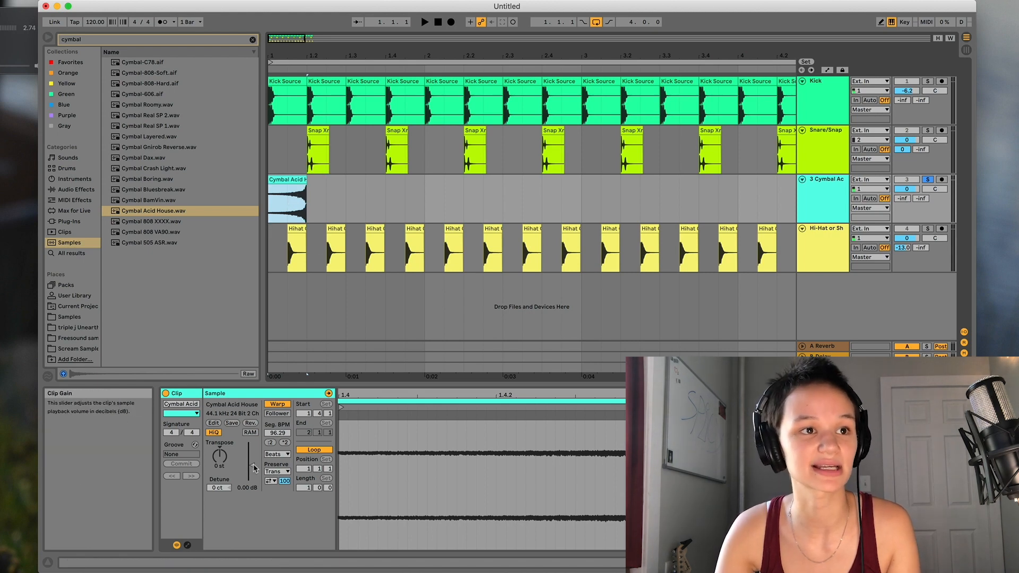
left_click_drag(252, 465, 252, 470)
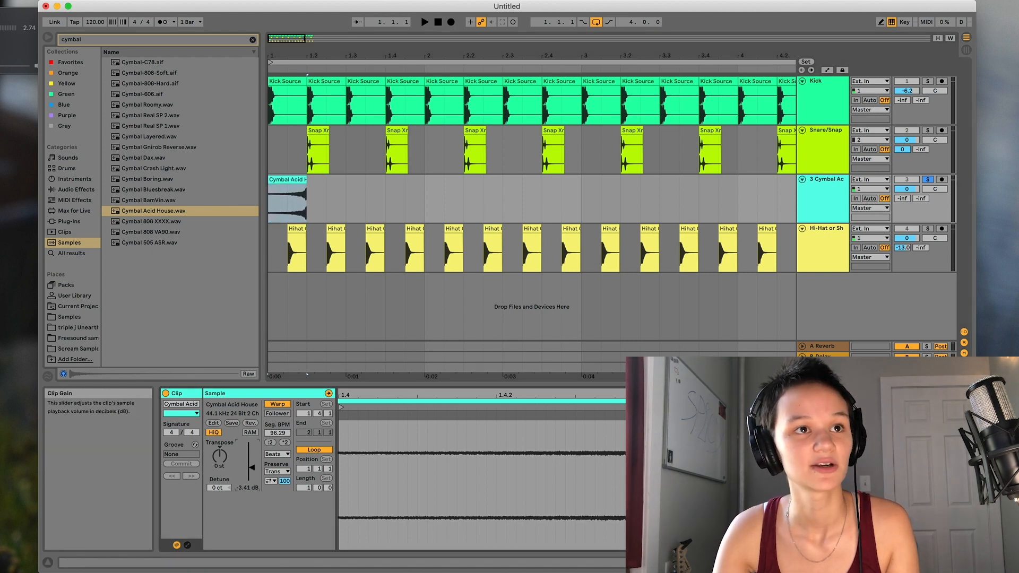
Step: Duplicate the two-beat section holding the reversed cymbal and a one-beat rest along its track to the end of bar 4
left_click(377, 196)
left_click_drag(342, 205, 206, 215)
key("super+d")
left_click_drag(422, 193, 231, 183)
key("super+d")
key("super+d")
key("super+d")
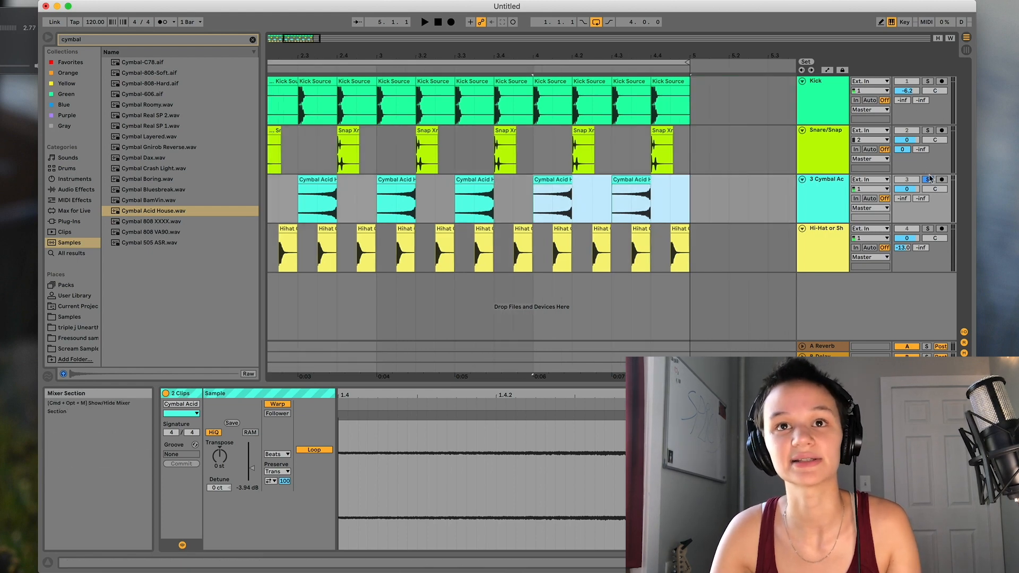
Step: Unsolo the cymbal track, mute it, and play the four-bar beat
left_click(927, 179)
left_click_drag(292, 39, 292, 13)
left_click(907, 180)
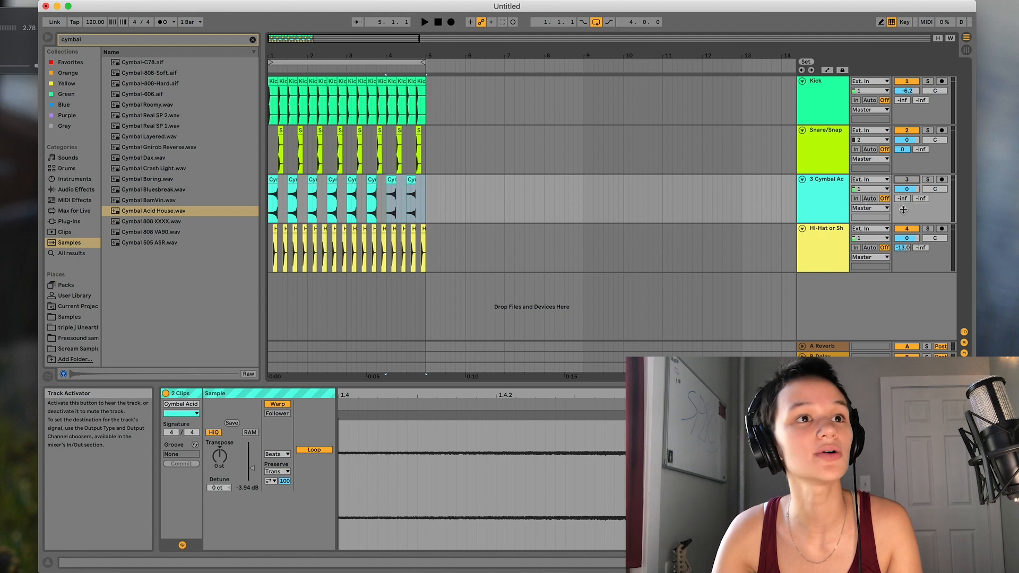
key("space")
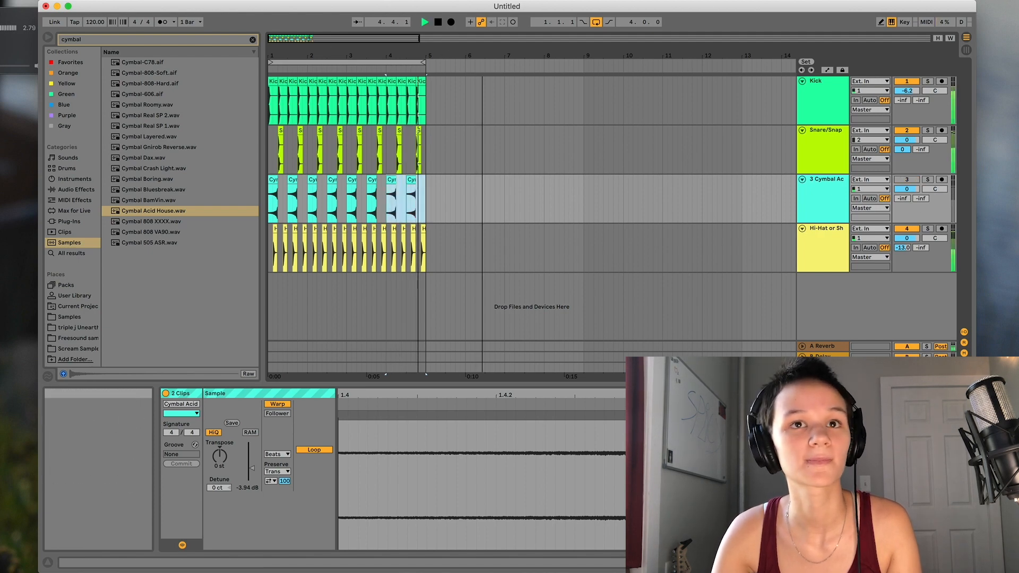
Step: Unmute the cymbal track during playback and set its volume to -8.3 dB and its reverb send to 0 dB
left_click_drag(482, 55, 482, 52)
left_click_drag(903, 198, 902, 152)
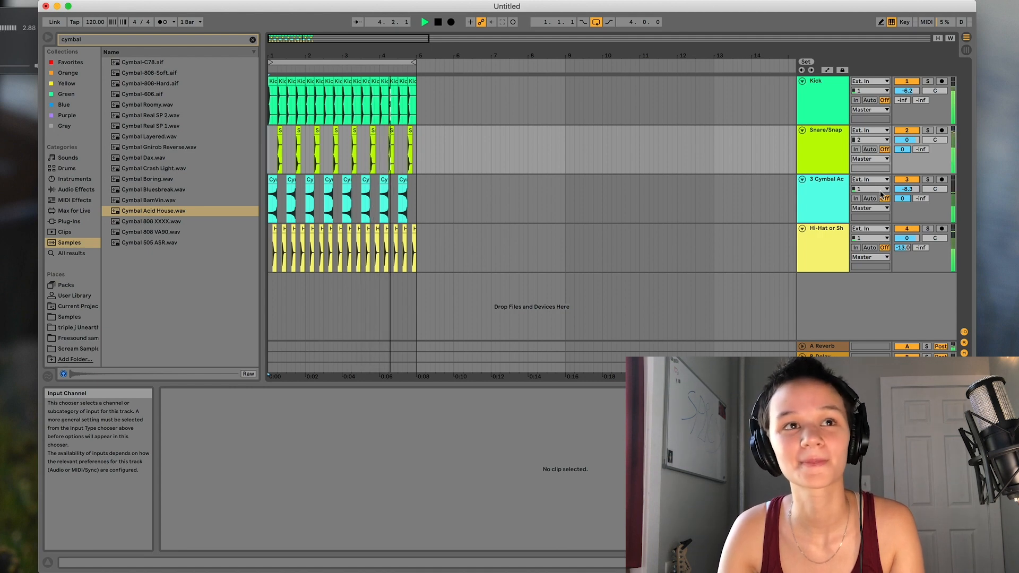
key("space")
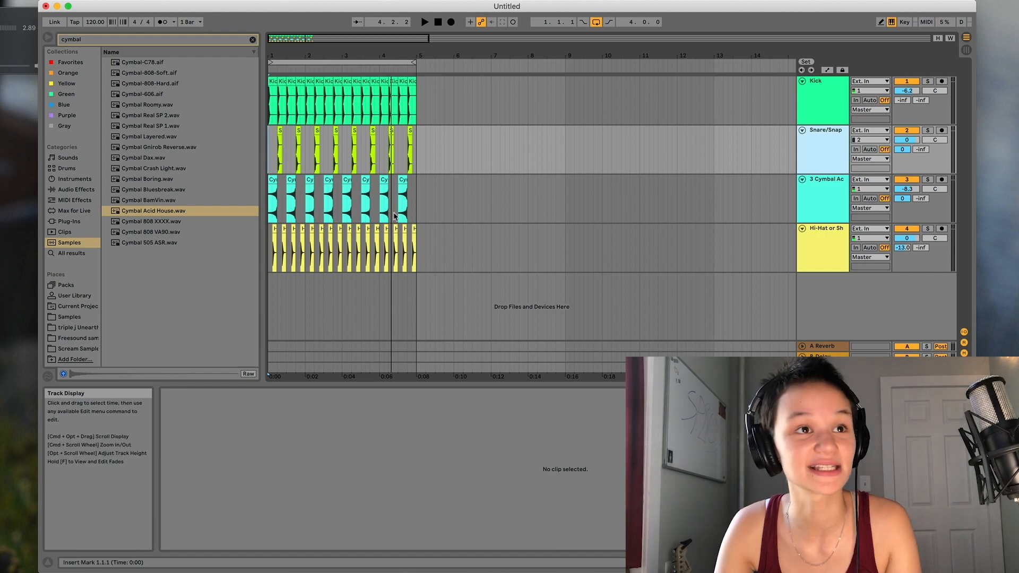
left_click(440, 180)
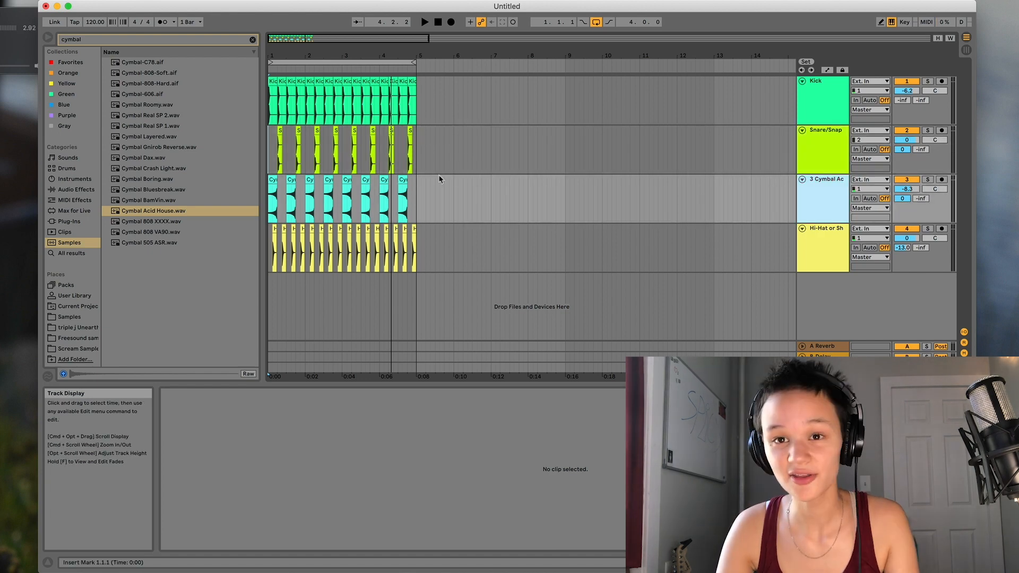
Step: Duplicate the Snare/Snap track with its clips and play the loop from the start of bar 1
left_click(833, 159)
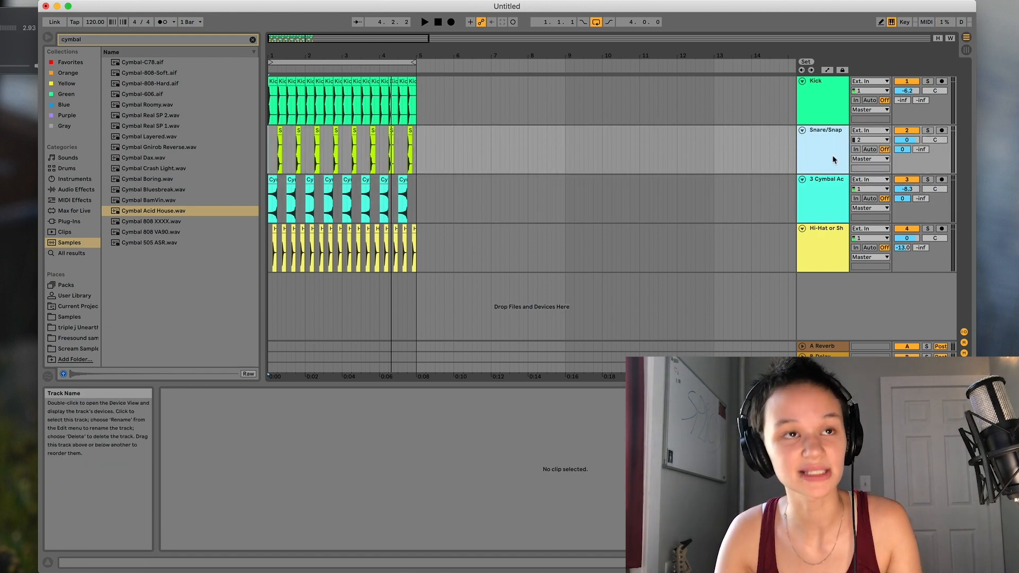
key("super+d")
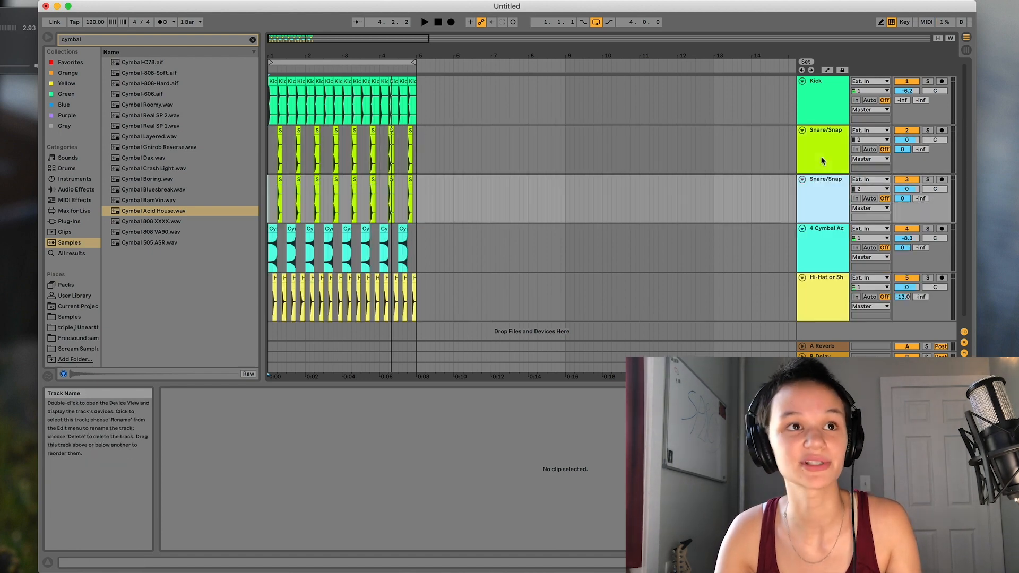
left_click(271, 170)
left_click(837, 193)
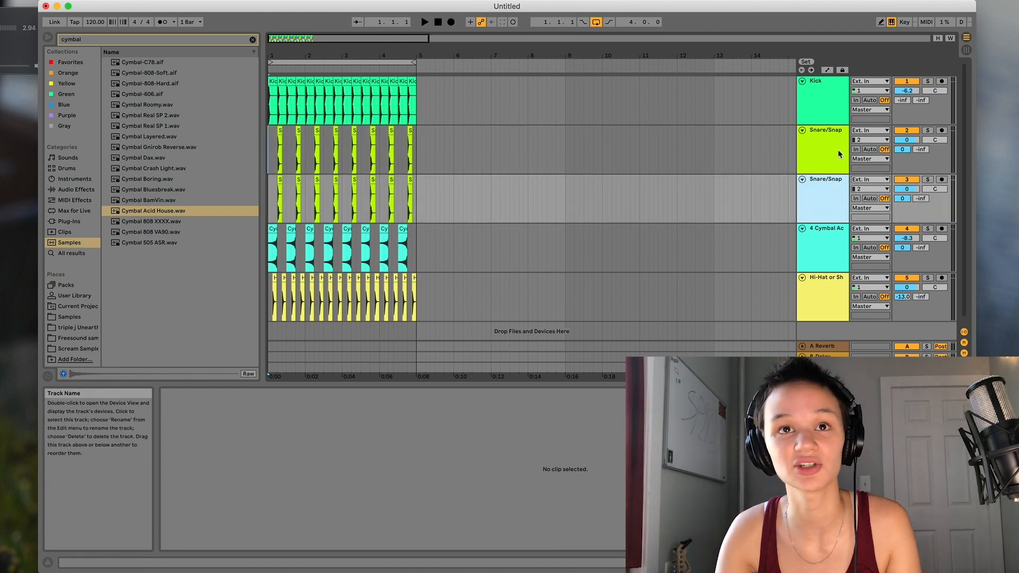
left_click(839, 155)
left_click(821, 202)
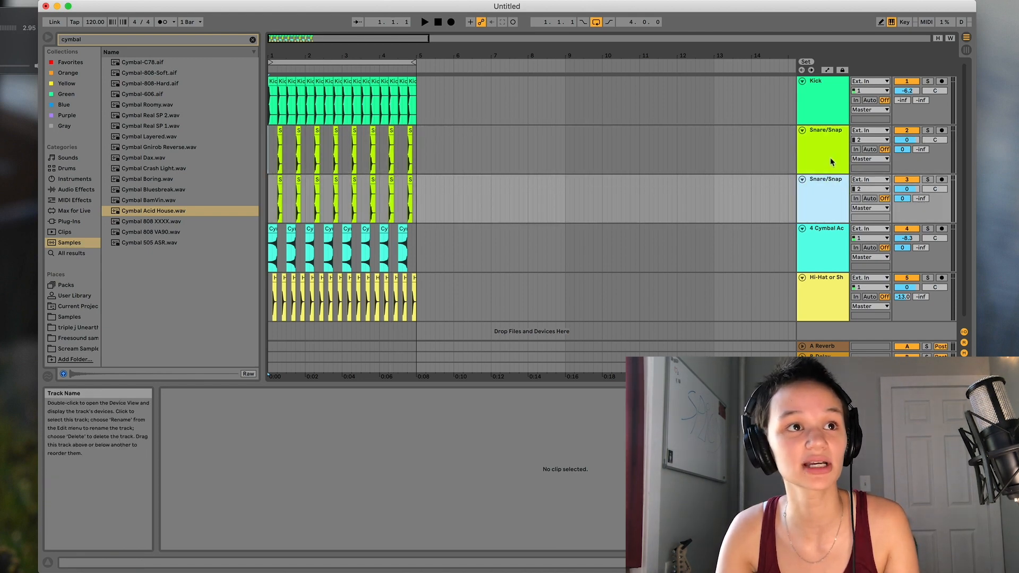
key("space")
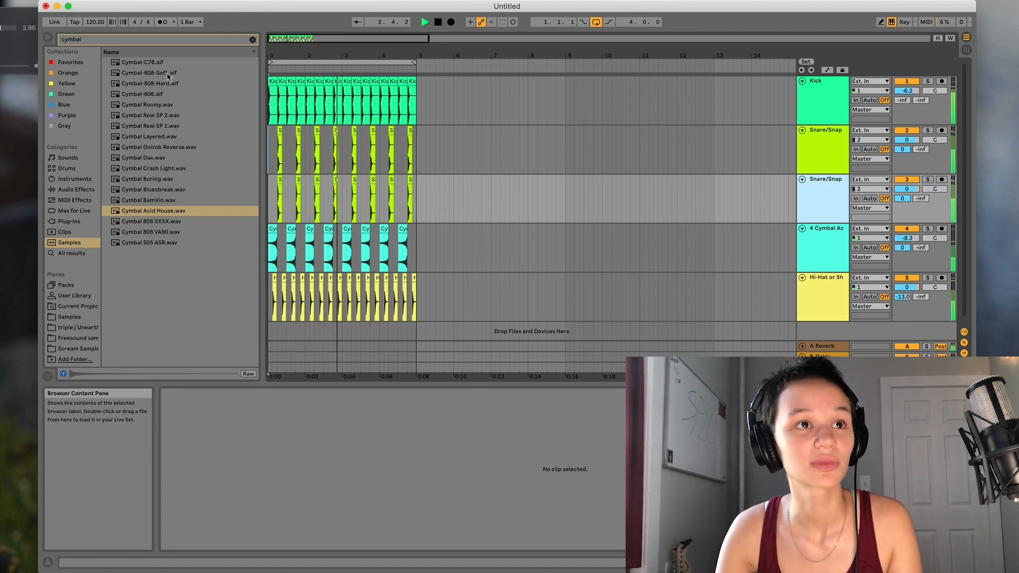
key("space")
Step: Search the samples for "snare" and "snap", and preview Snap Lounge.wav
left_click(252, 39)
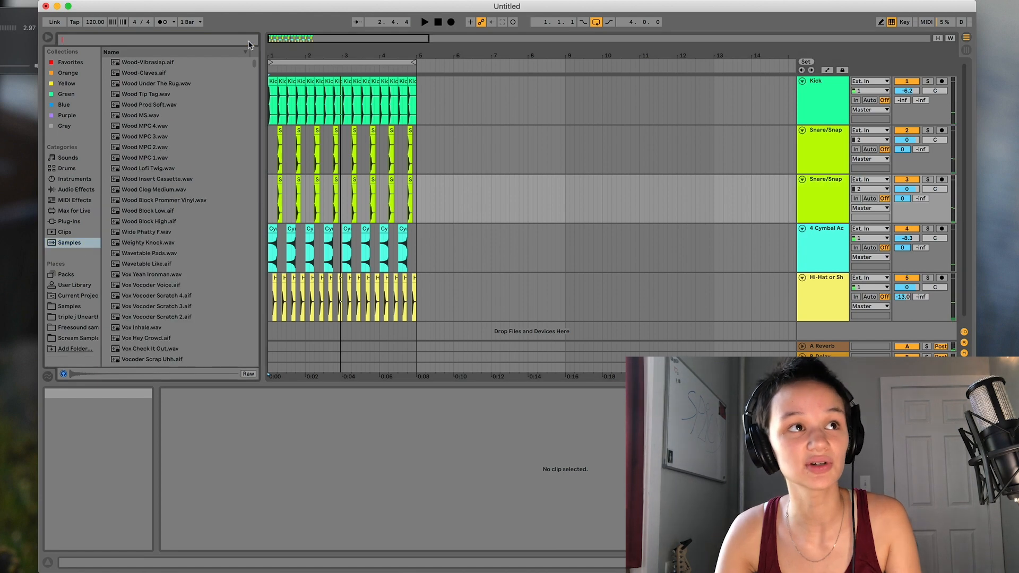
key("BackSpace")
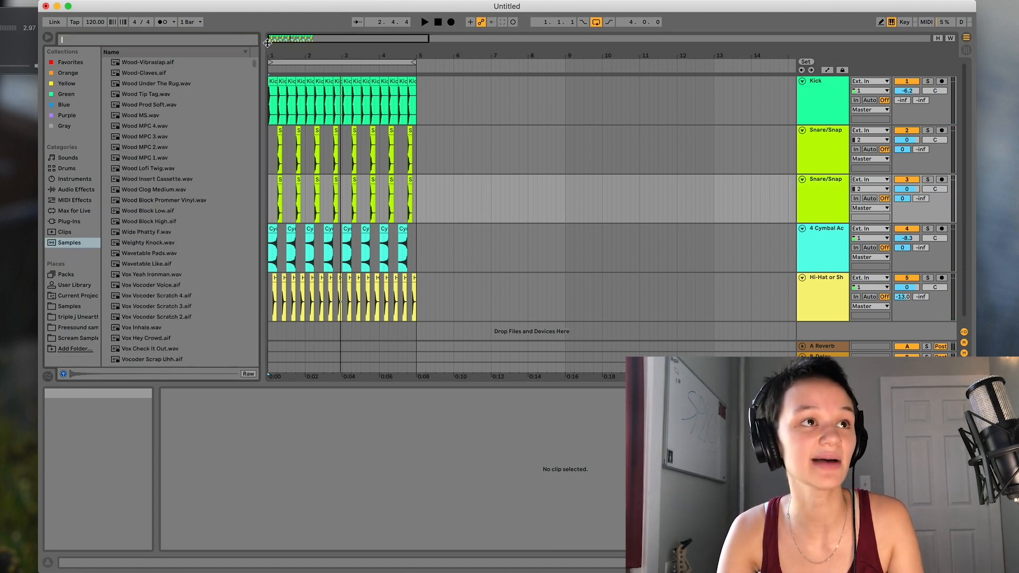
type("snare")
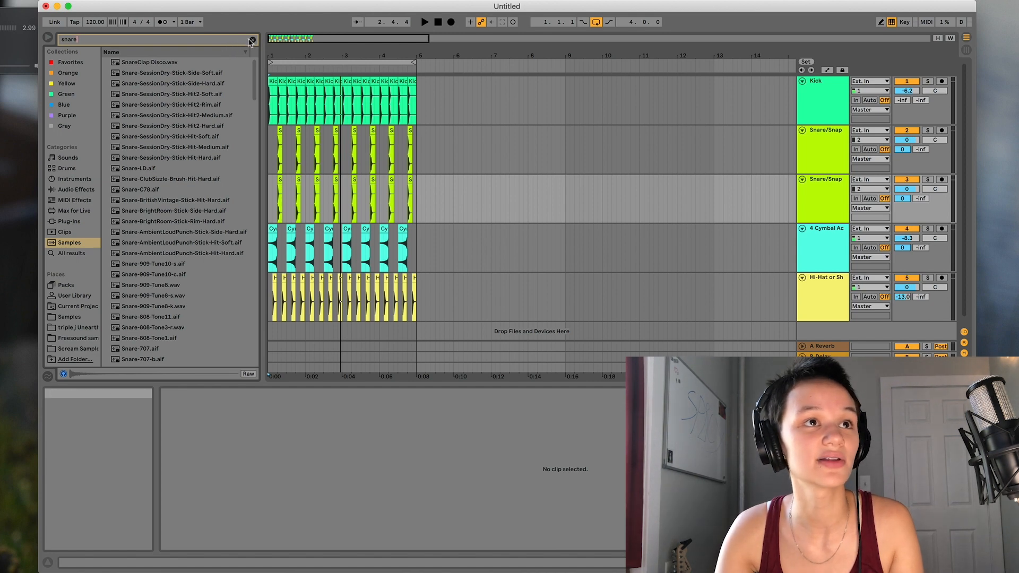
left_click(253, 39)
type("s")
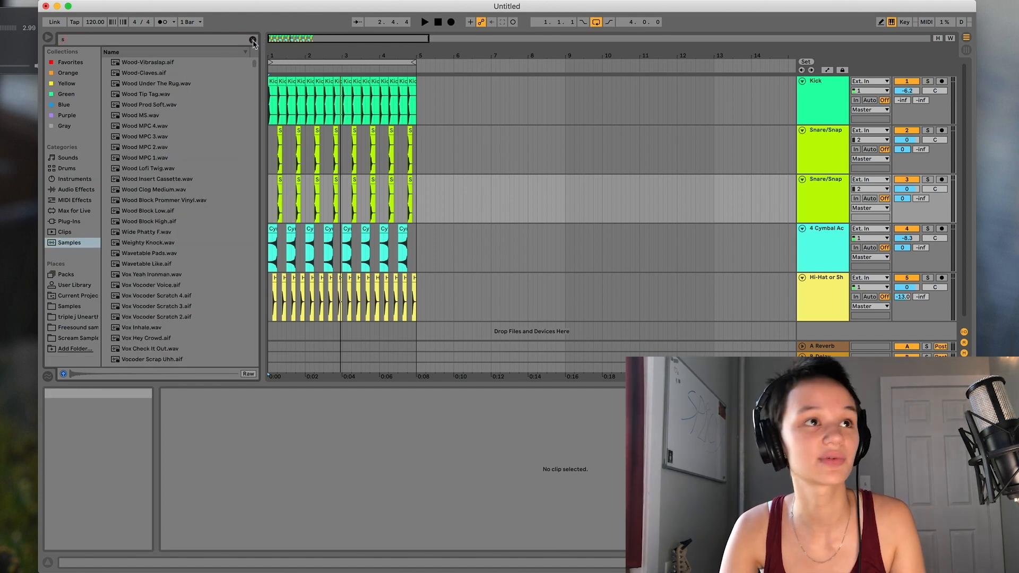
type("nap")
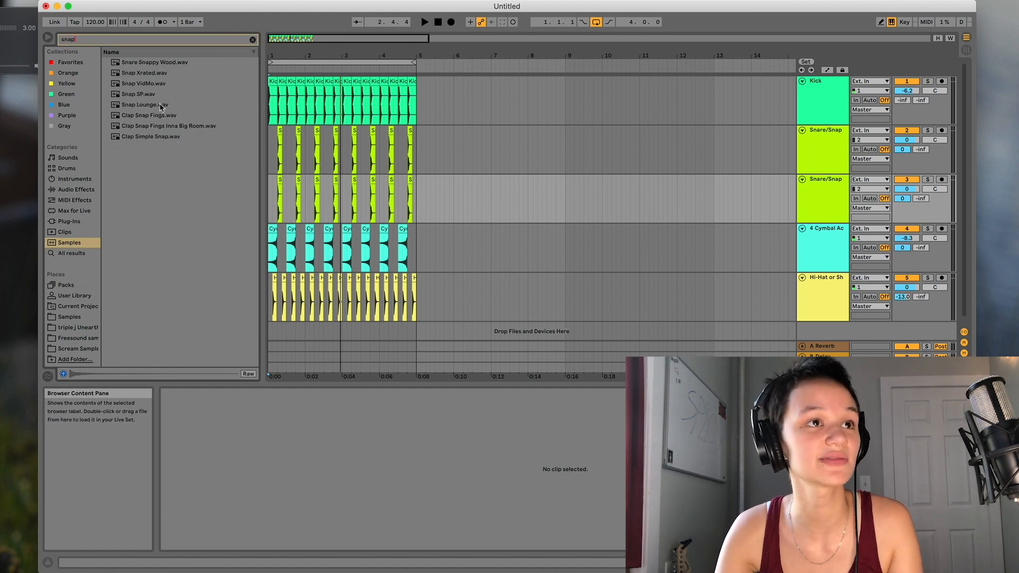
left_click(161, 105)
Step: Delete the duplicated clips from the second Snare/Snap track and preview Clap Snap Fings Inna Big Room.wav, Snap VidMo.wav and Snap SP.wav
left_click(411, 205)
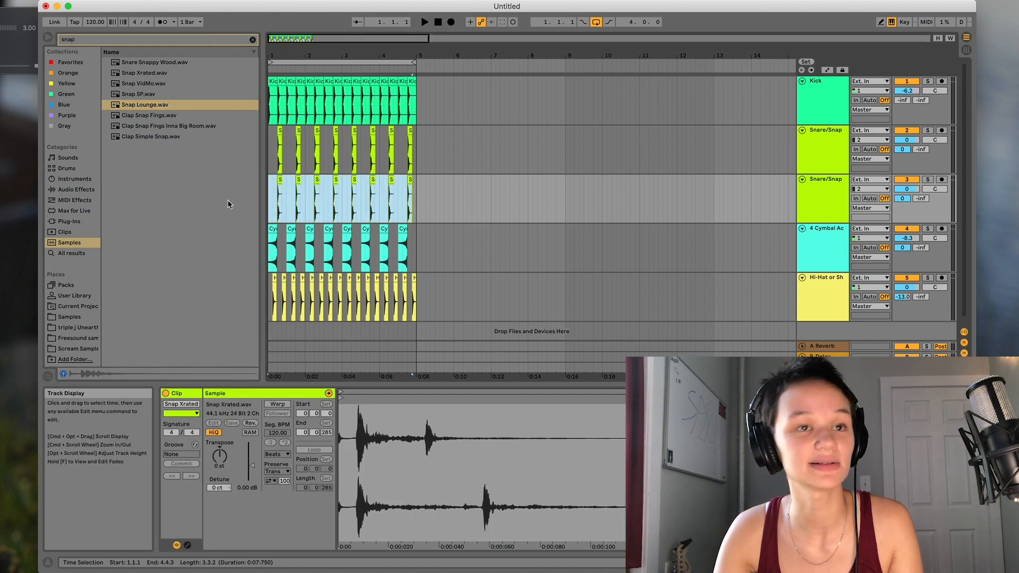
key("Delete")
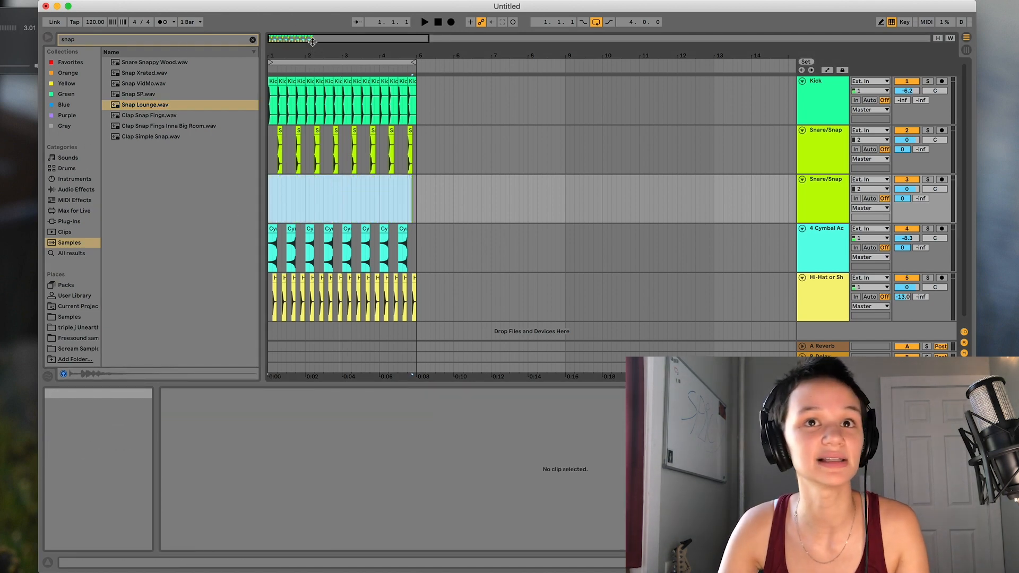
left_click_drag(313, 42, 303, 78)
left_click(136, 127)
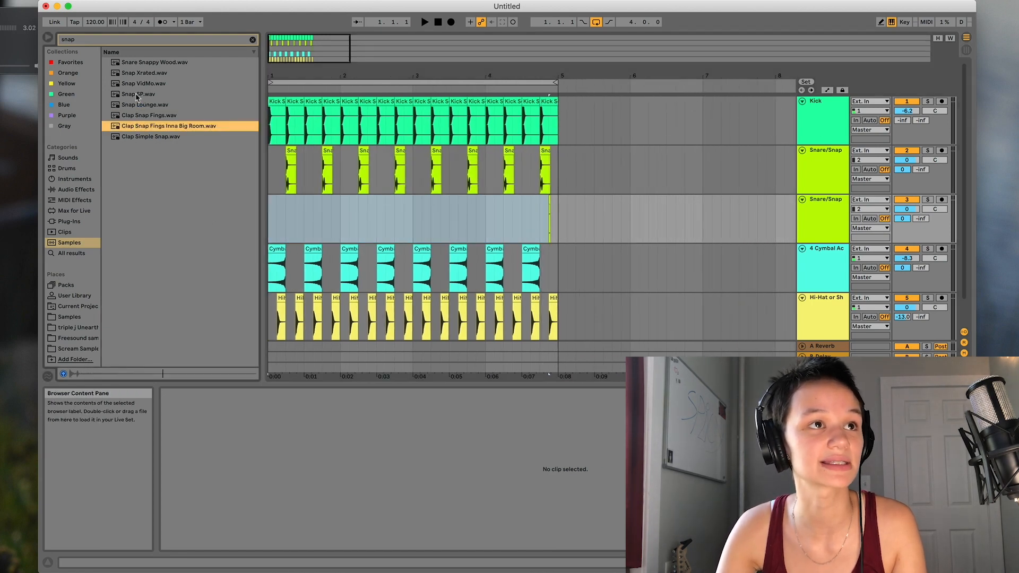
left_click(137, 97)
left_click(136, 86)
left_click(137, 94)
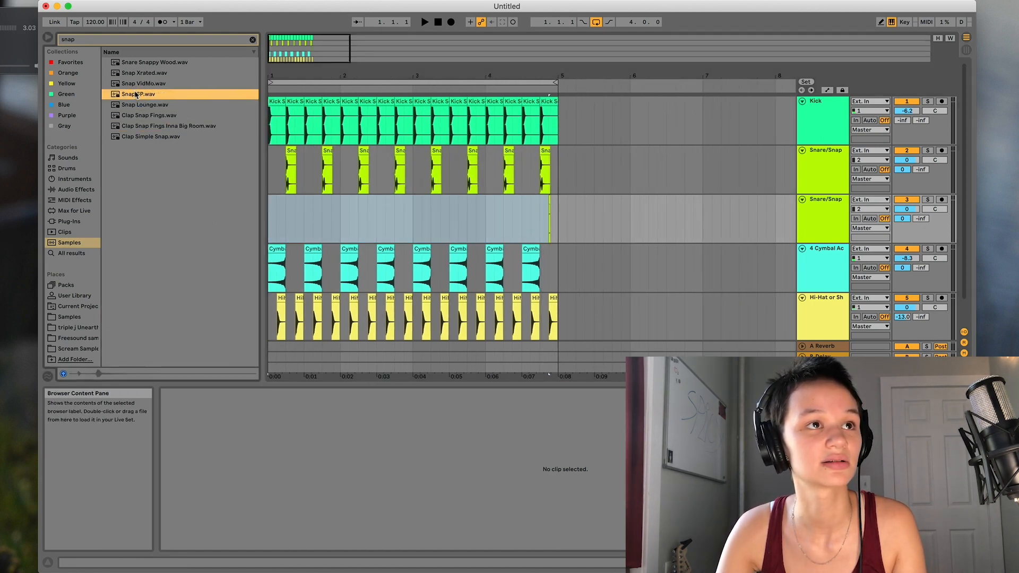
Step: Place Snap SP.wav on beat 2 of bar 1 in the second Snare/Snap track and duplicate that half-bar seven times through bar 4
left_click_drag(277, 165, 288, 220)
left_click(299, 218)
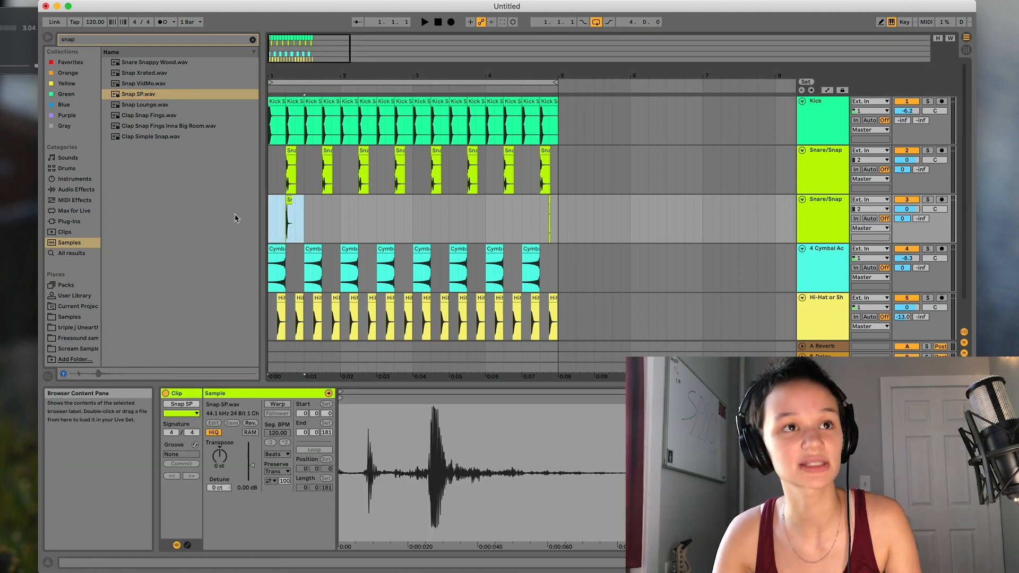
key("super+d")
key("super+d")
key("super+d")
key("super+d")
key("super+d")
key("super+d")
key("super+d")
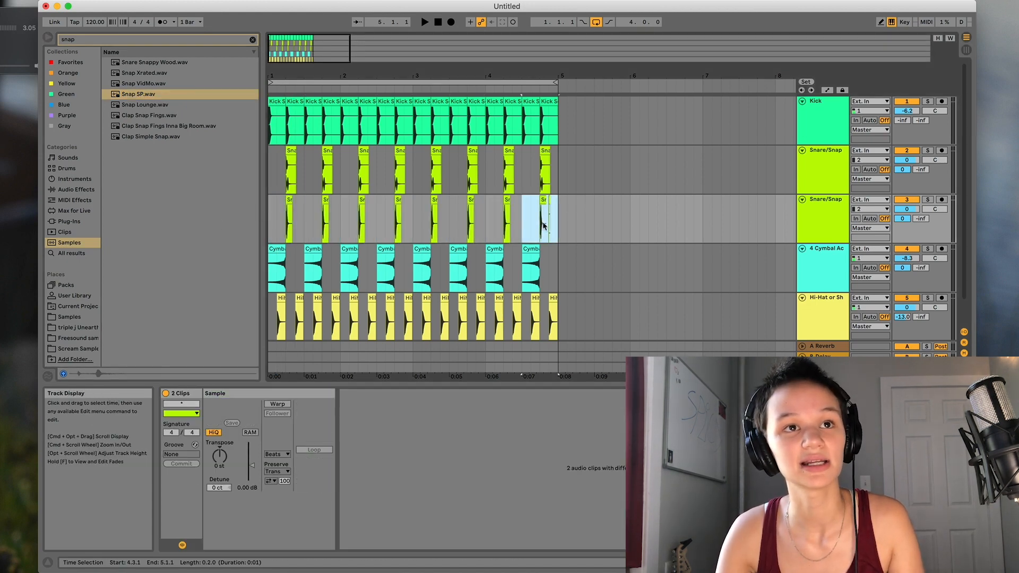
Step: Delete the leftover Snap Xrated fragment at the end of the second Snare/Snap track and return the song position to 1.1.1
left_click_drag(549, 233, 572, 229)
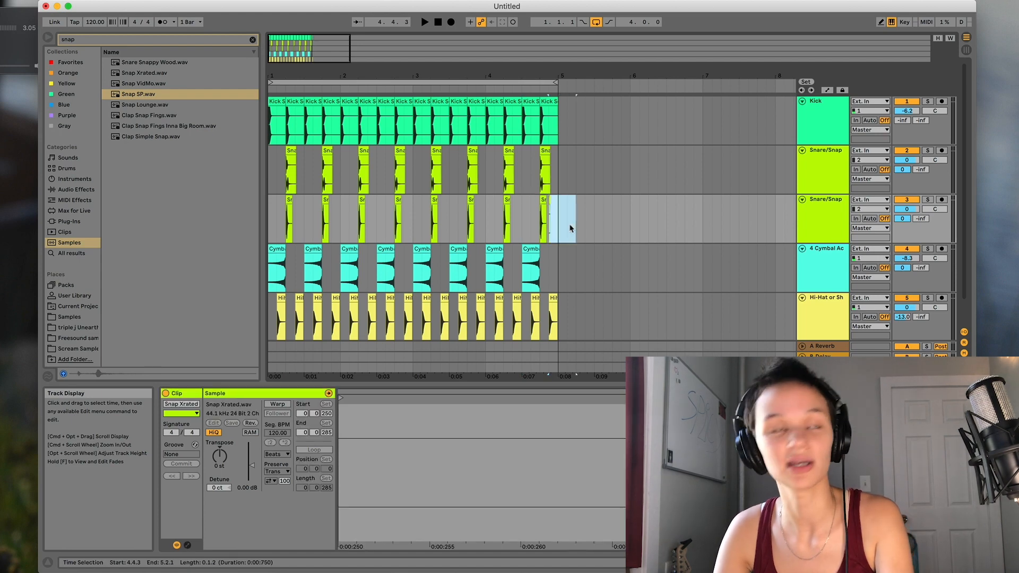
key("Delete")
double_click(438, 22)
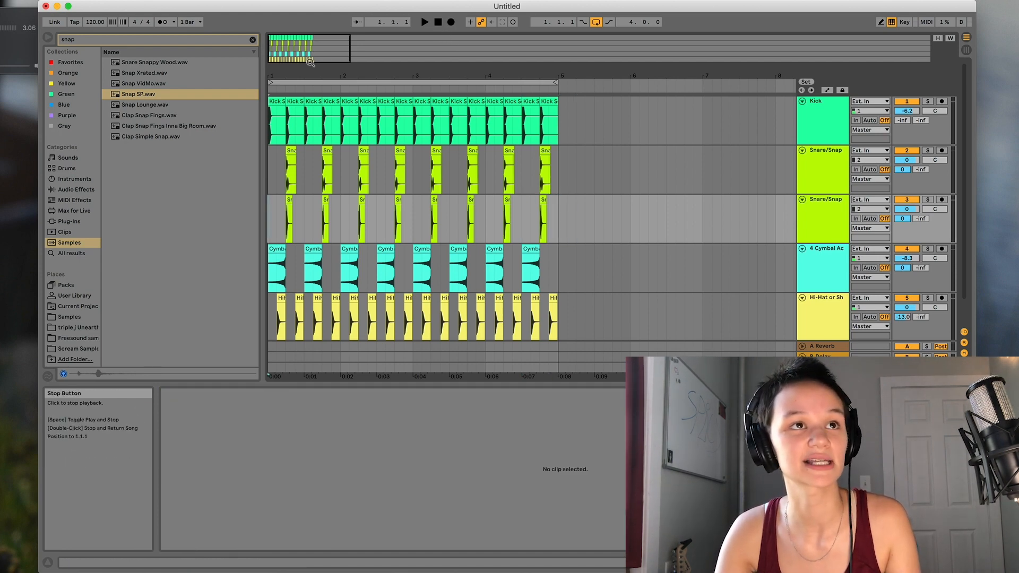
Step: Play the loop, set the second Snare/Snap track's volume to -3.4 dB, and stop playback
left_click_drag(311, 63, 398, 49)
key("space")
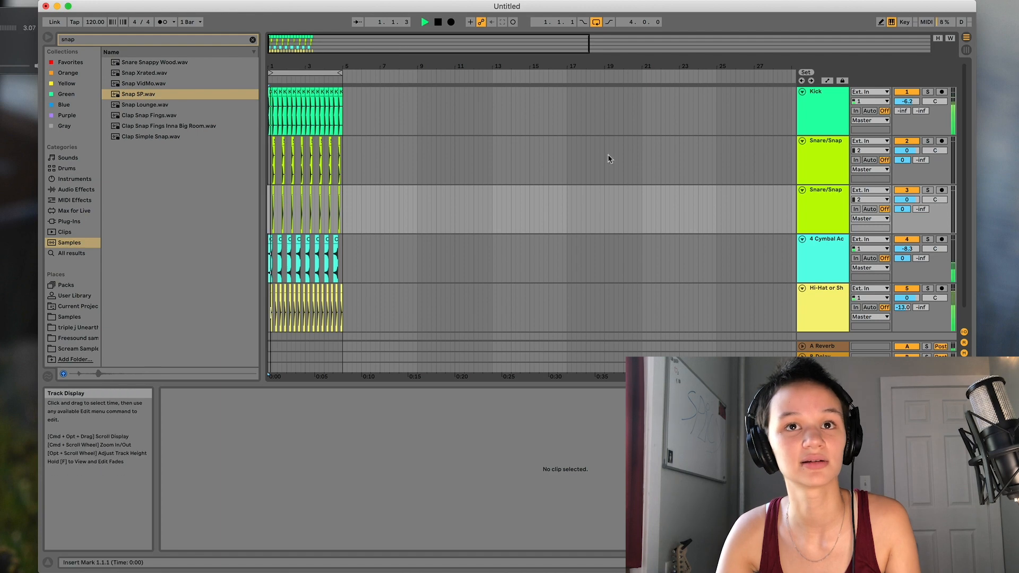
left_click_drag(907, 200, 907, 209)
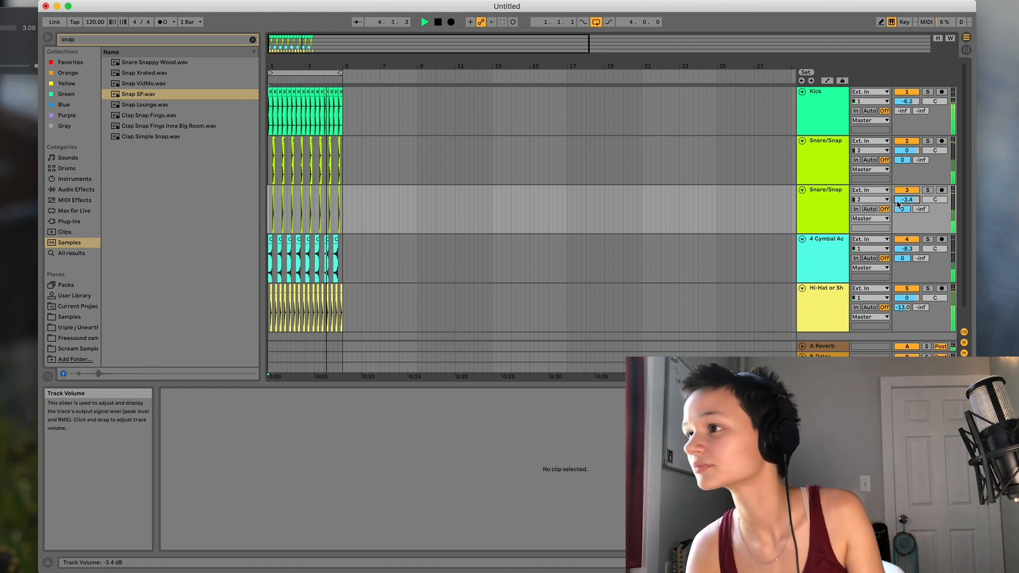
key("space")
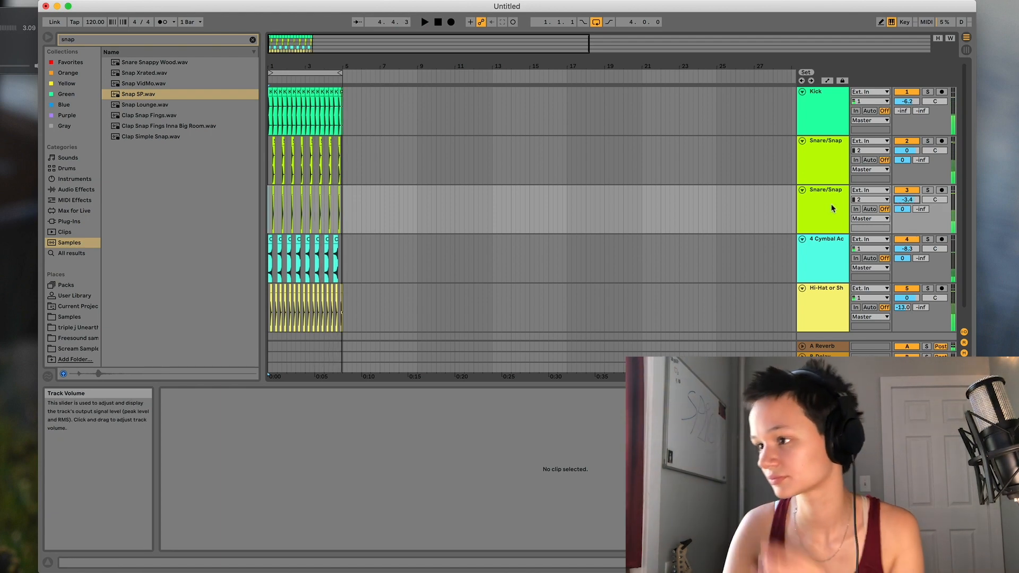
Step: Switch the arrangement's fixed grid from eighth notes to a finer division
left_click_drag(322, 43, 301, 72)
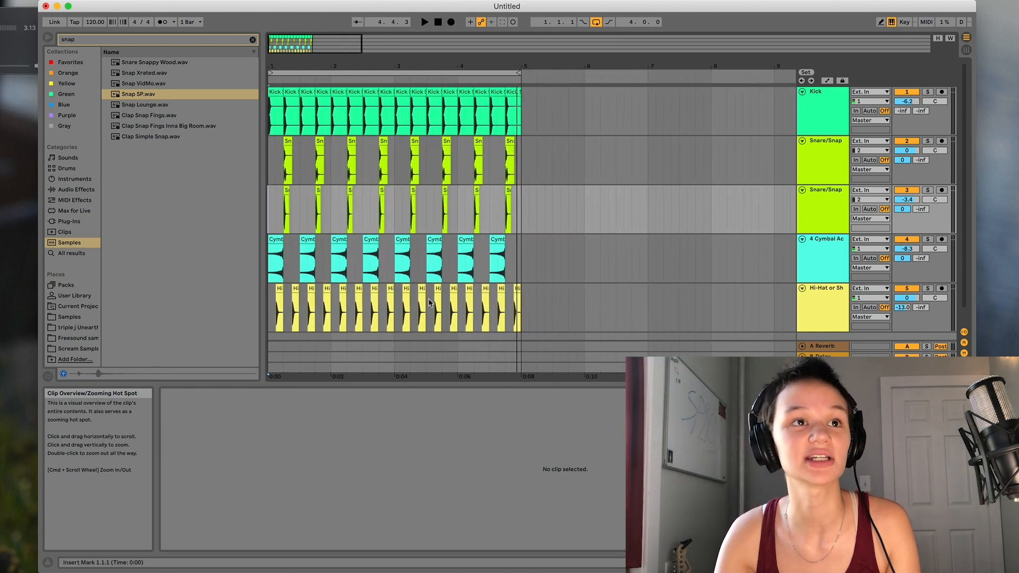
left_click(365, 165)
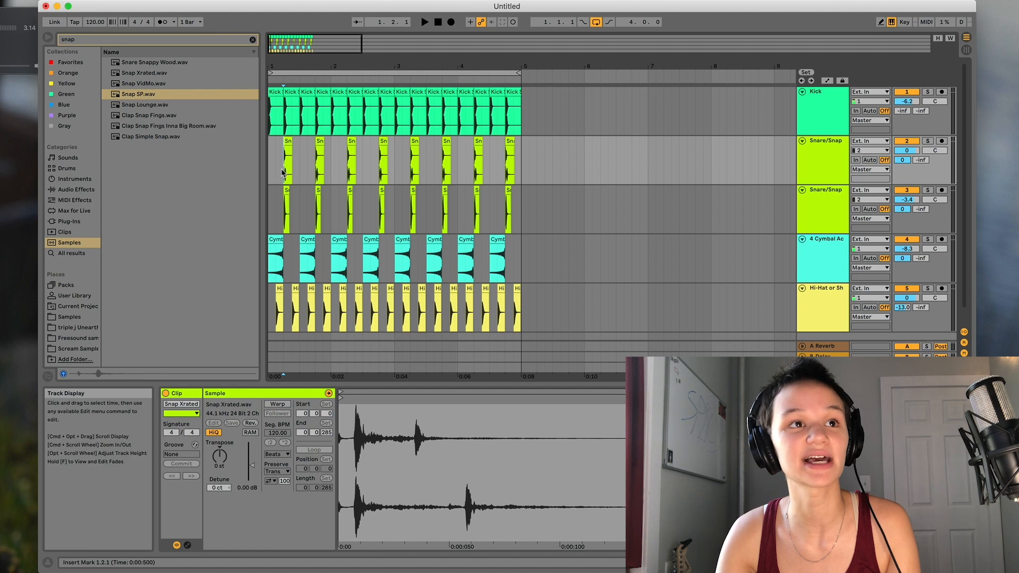
right_click(521, 213)
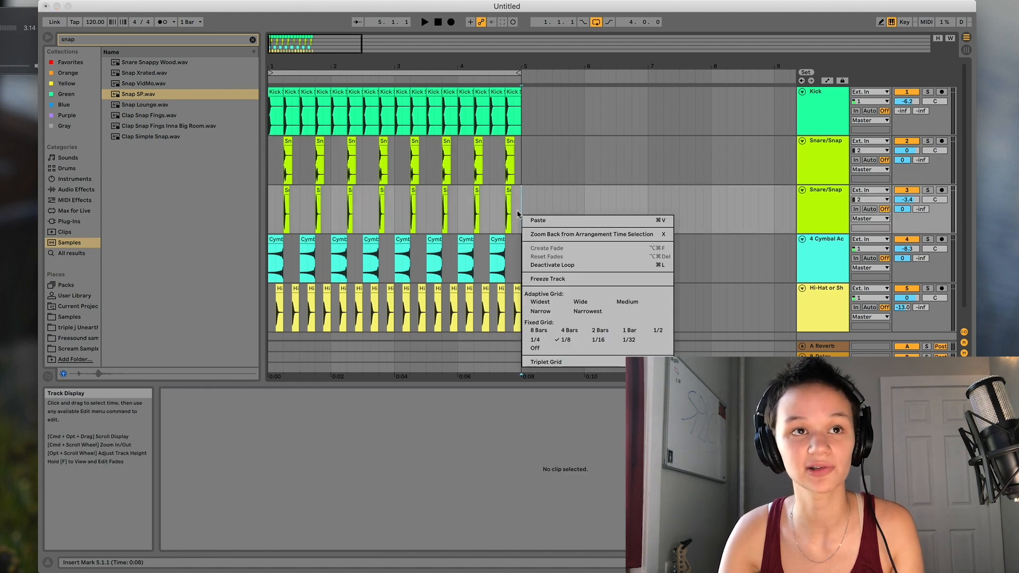
left_click(623, 333)
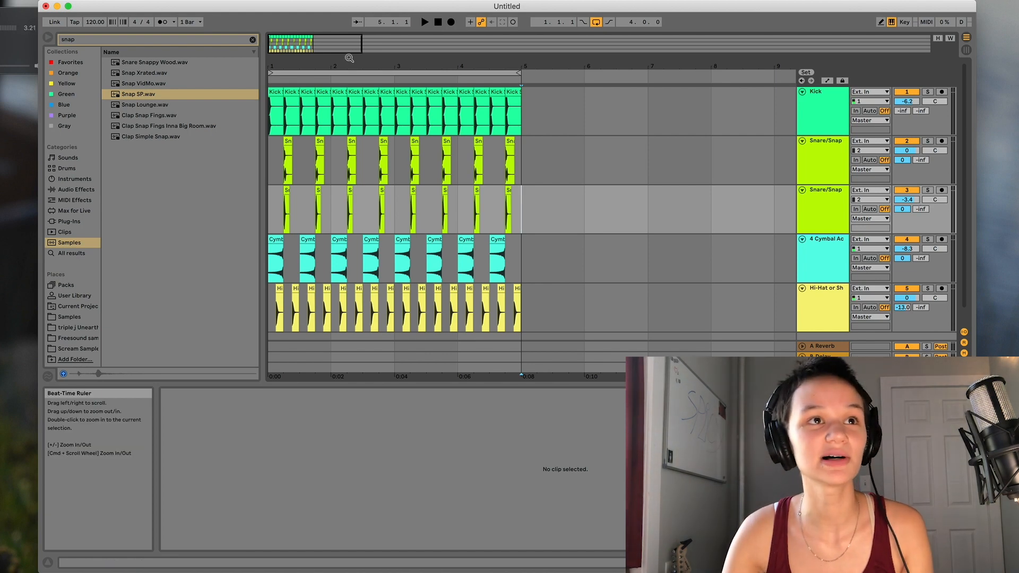
Step: Copy the first sixteenth of the last hi-hat clip and paste it four times in a row from 4.4.1 to the end of bar 4
left_click_drag(348, 48, 313, 59)
left_click(827, 314)
scroll(724, 317, "down", 1)
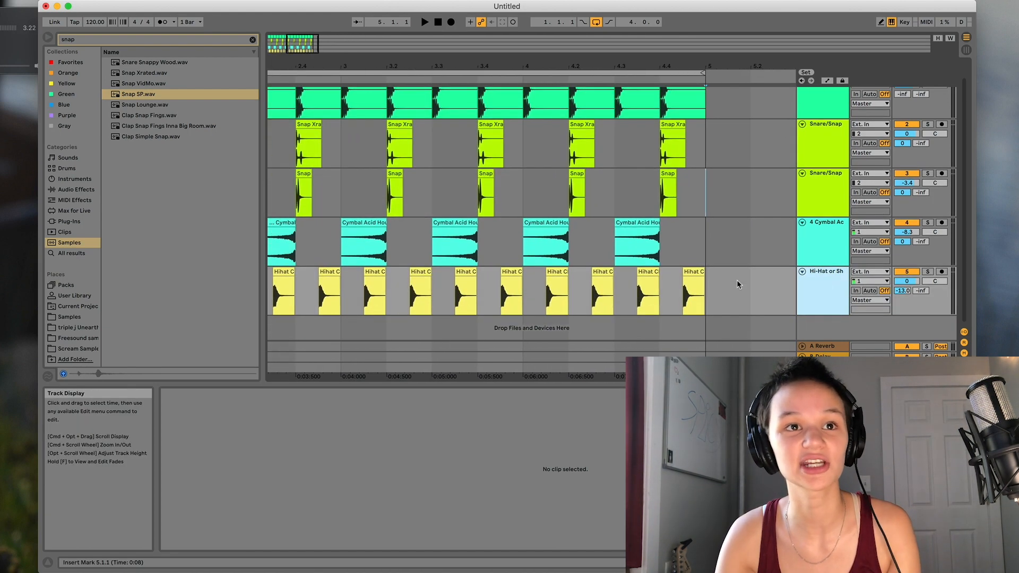
right_click(729, 290)
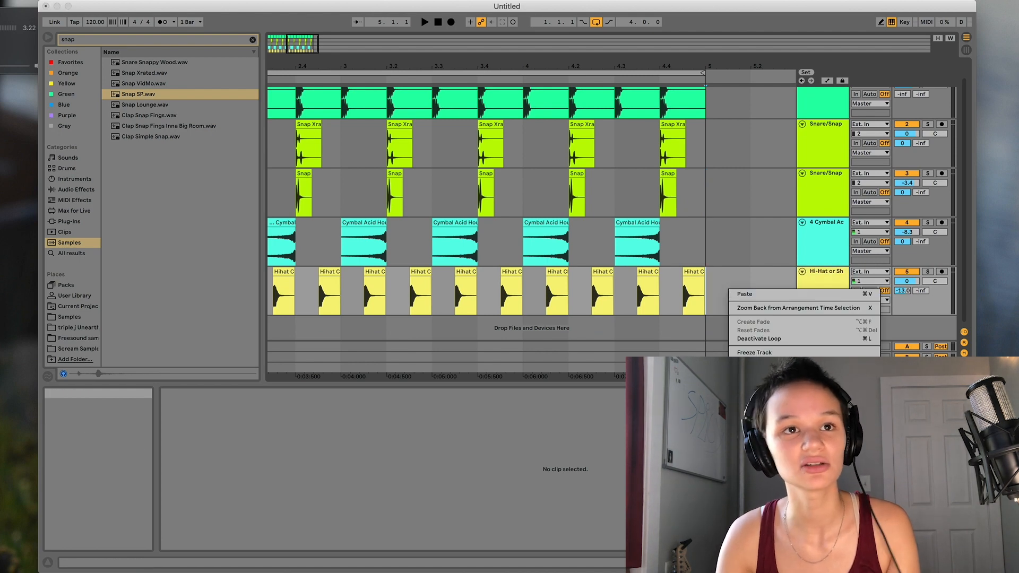
left_click(580, 325)
left_click(548, 298)
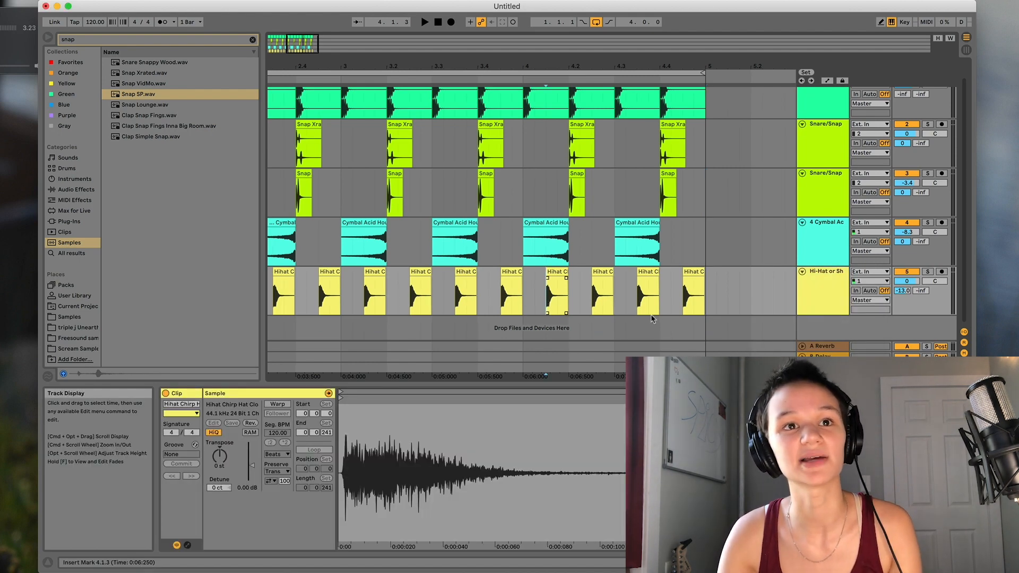
left_click_drag(686, 300, 697, 300)
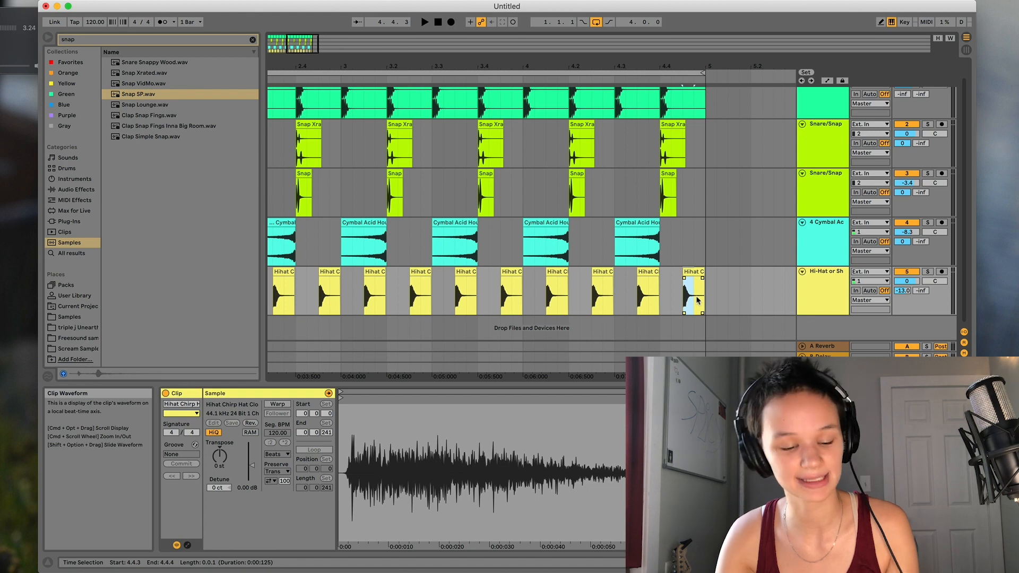
left_click(662, 305)
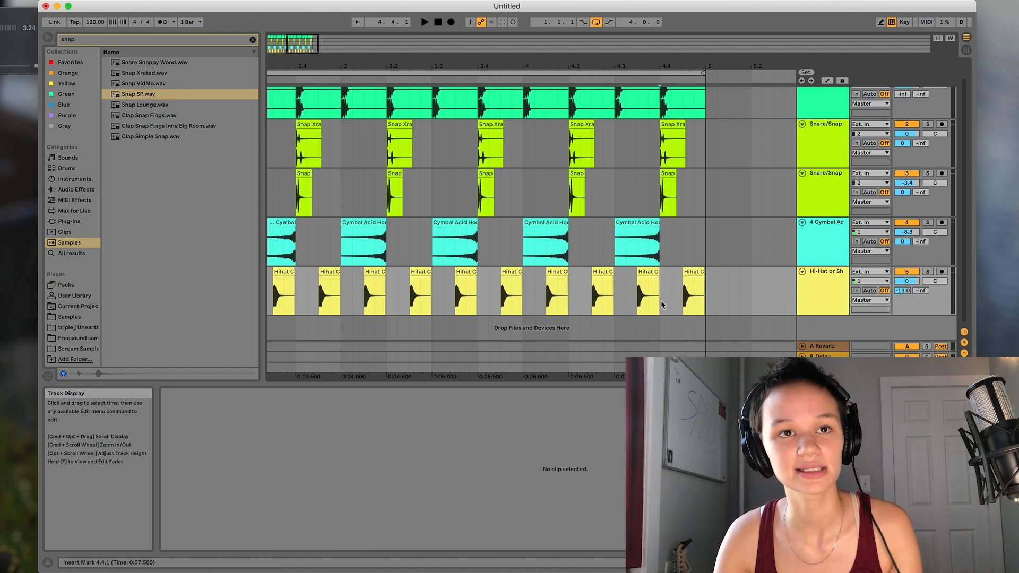
key("super+v")
key("super+v")
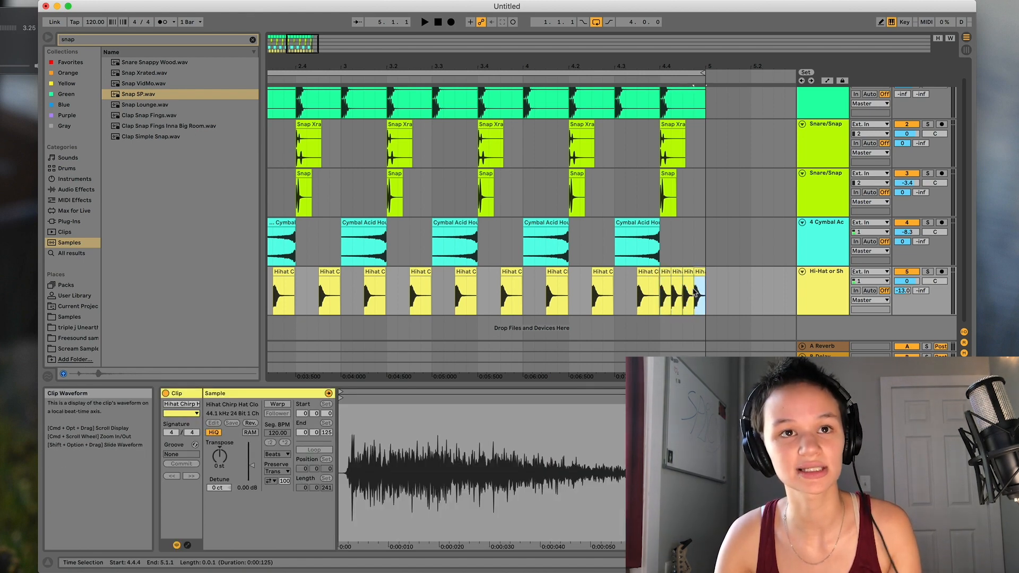
Step: Play from 3.3.3 through the hi-hat roll at the end of bar 4 and stop
left_click(456, 293)
key("space")
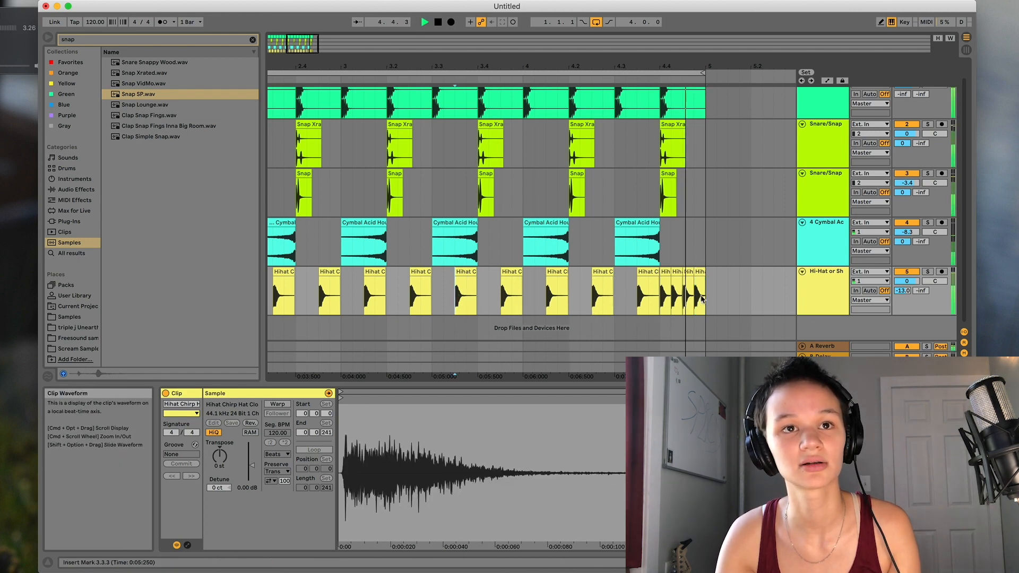
key("space")
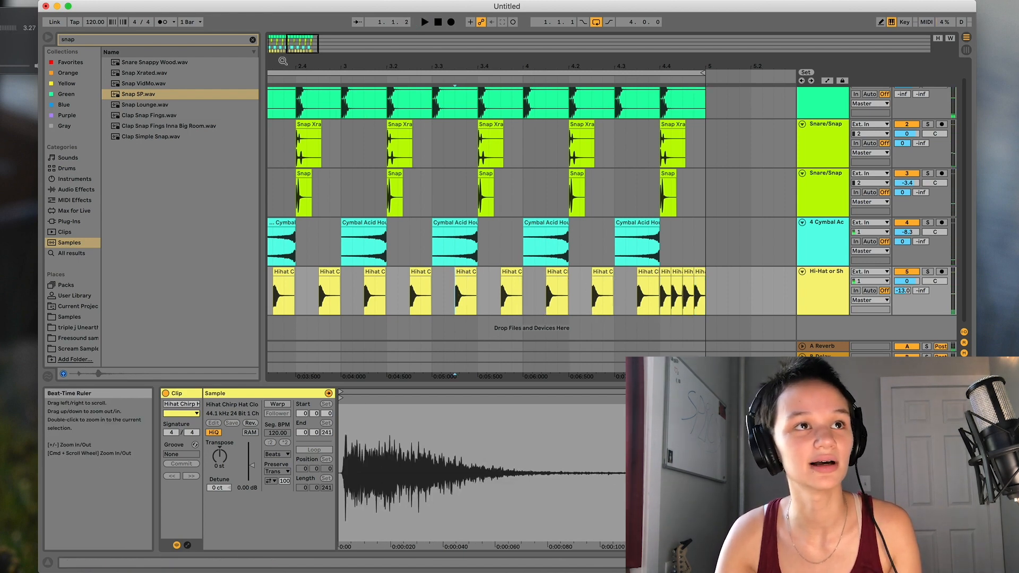
Step: Play the layered beat from the start of bar 3 through the loop and stop
left_click_drag(286, 47, 280, 19)
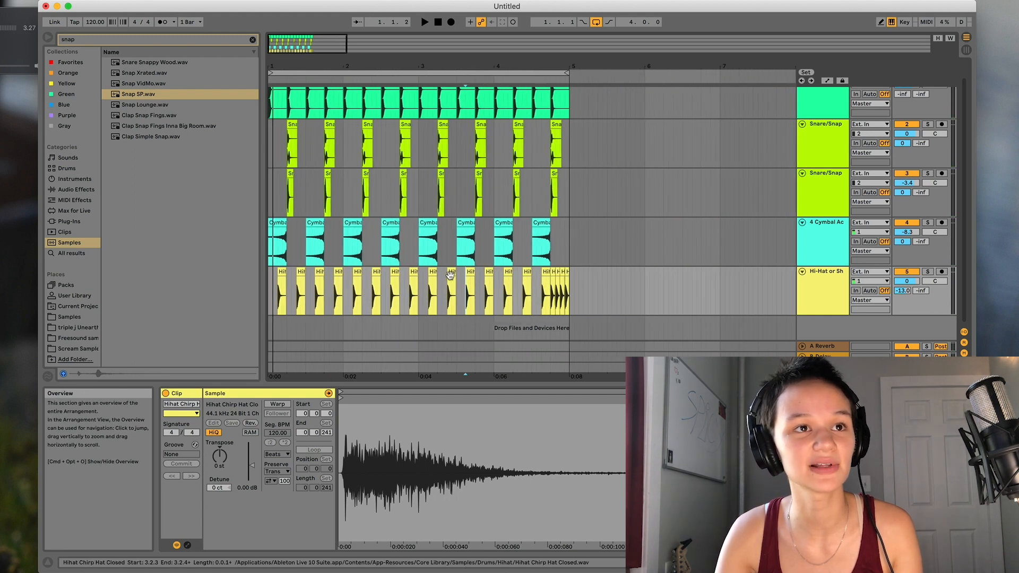
left_click(417, 194)
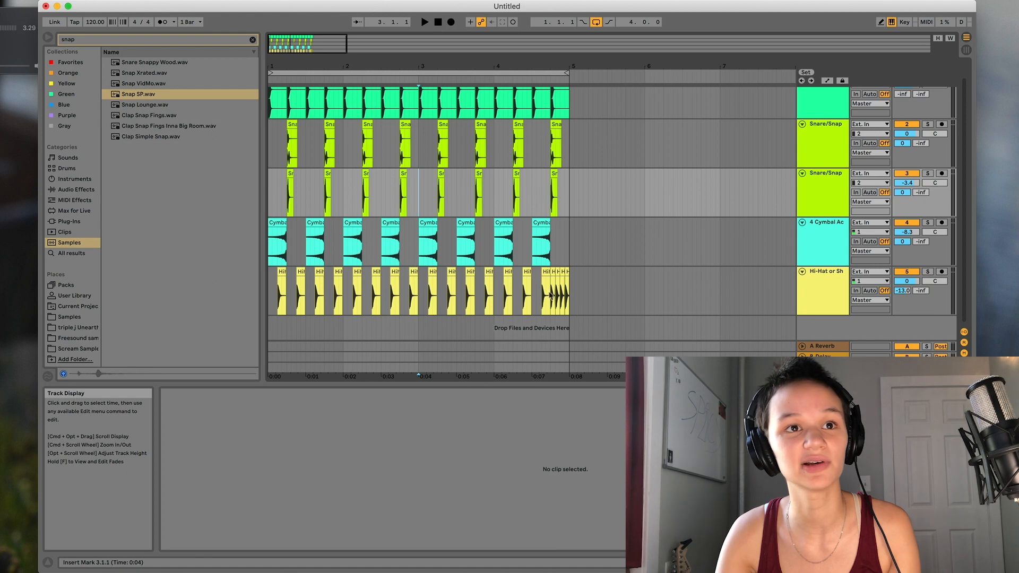
mouse_move(316, 42)
left_mouse_down()
mouse_move(316, 19)
mouse_move(317, 32)
left_mouse_up()
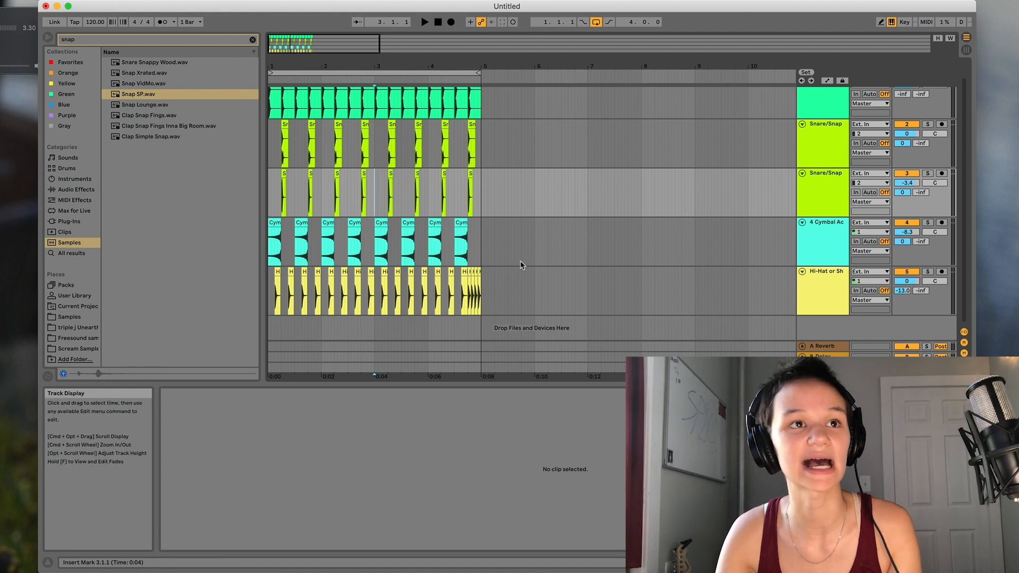
key("space")
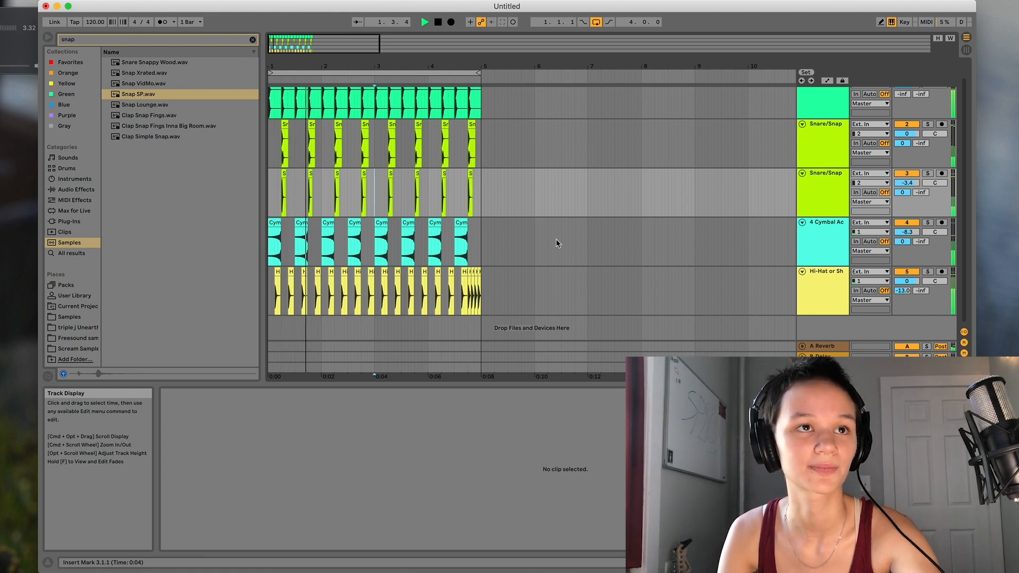
key("space")
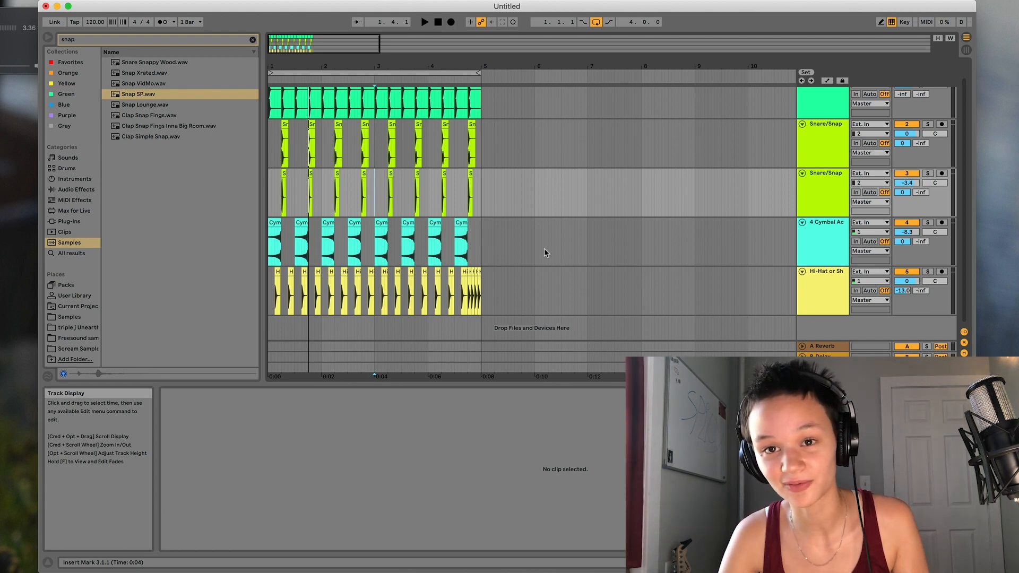
Step: Collapse all the tracks in the arrangement to their minimum height and select the Hi-Hat track
key("alt+u")
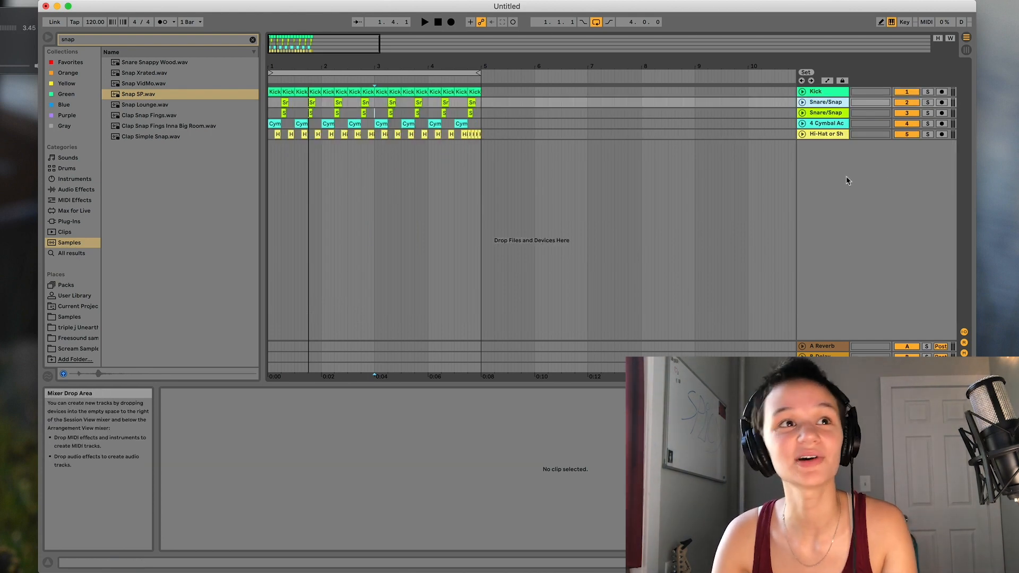
left_click(835, 112)
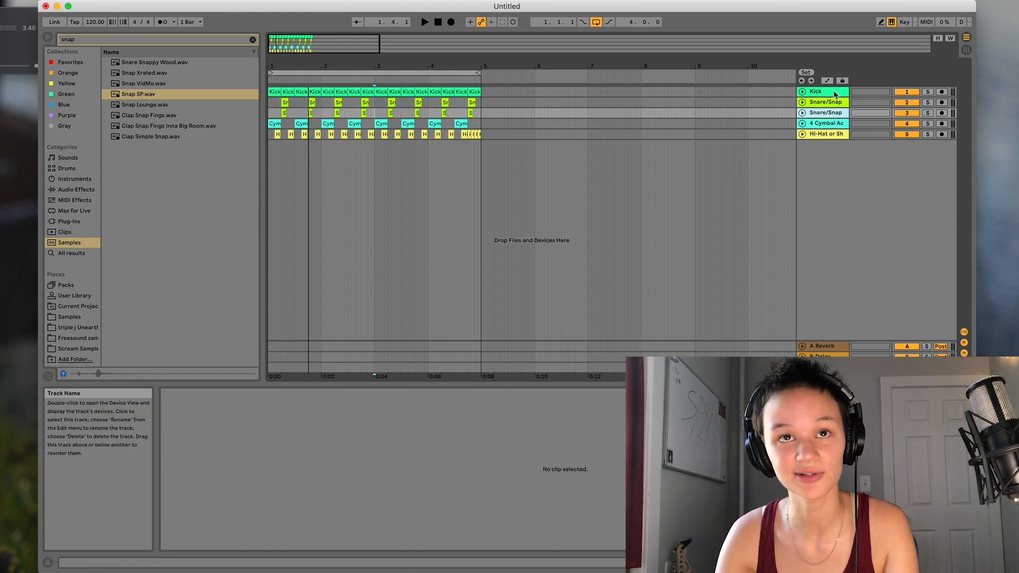
left_click(835, 94)
left_click(841, 134)
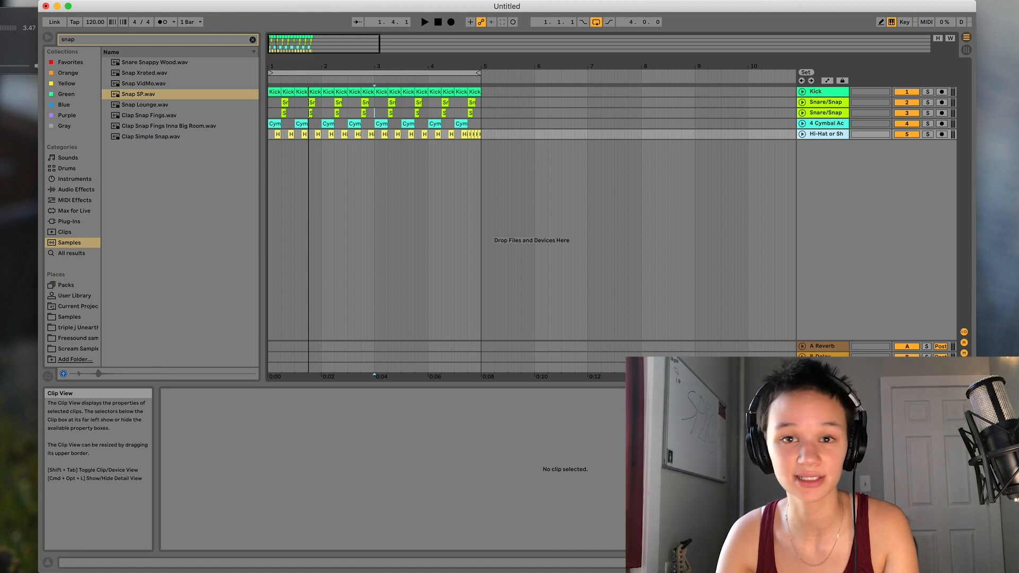
Step: Browse the snap results across all library content, and search all results for "bpm"
left_click(64, 232)
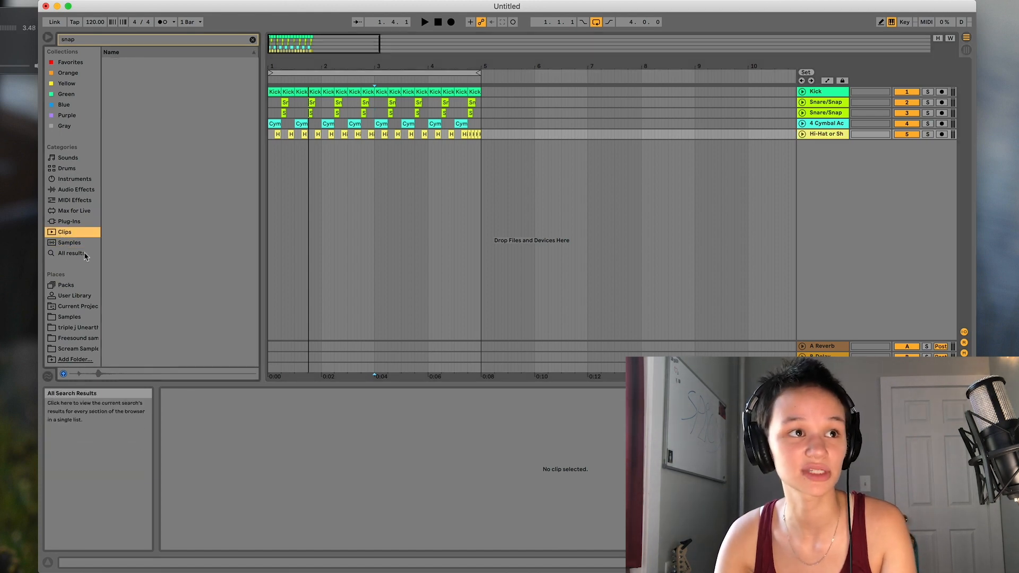
left_click(70, 253)
left_click(80, 246)
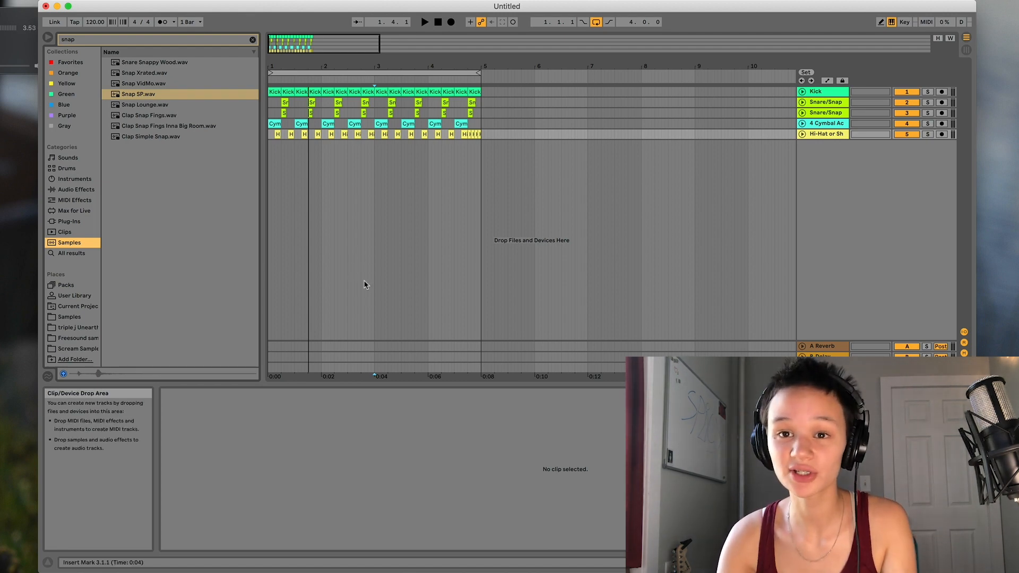
left_click(80, 254)
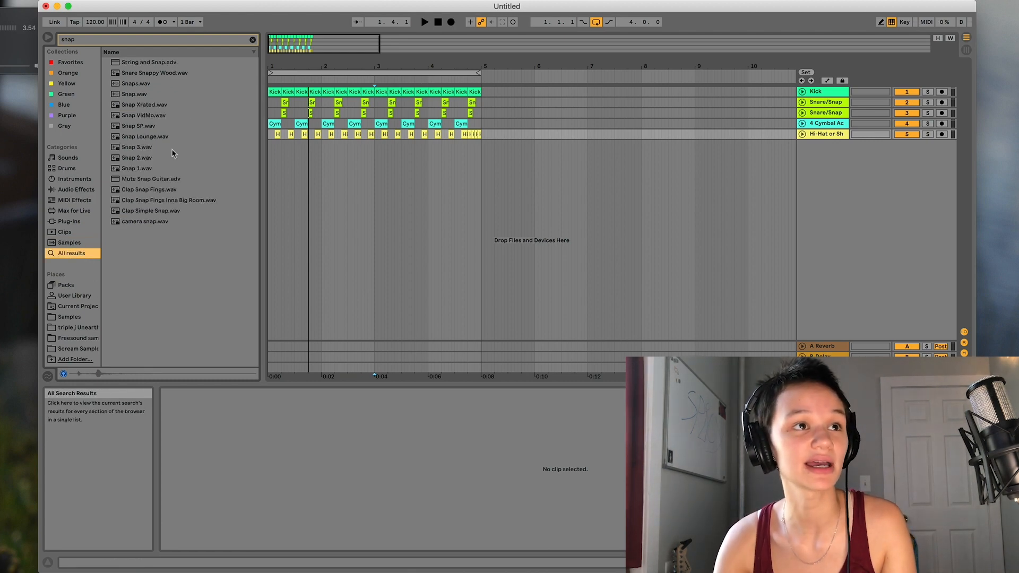
left_click(252, 40)
type("bpm")
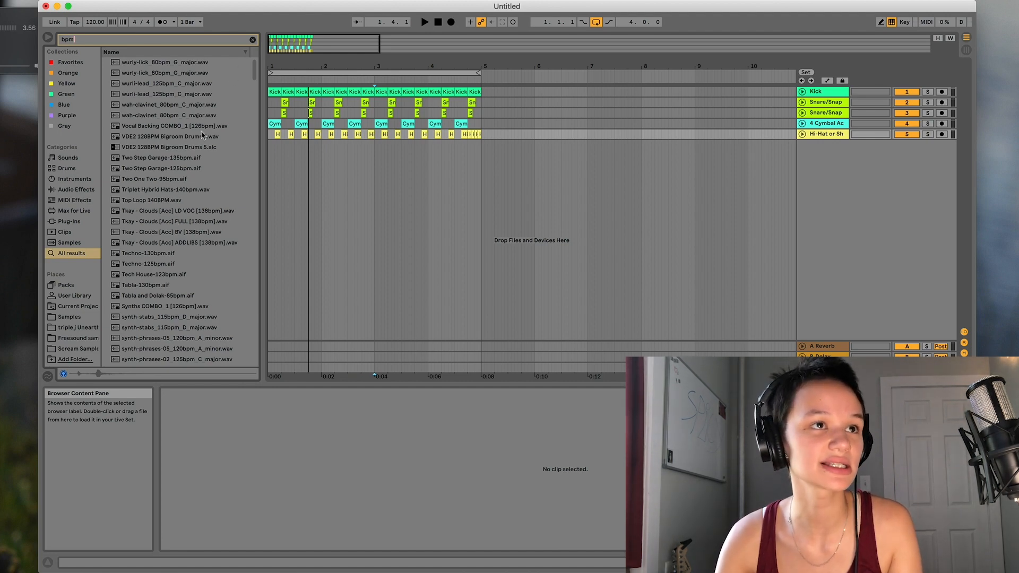
Step: Add the Two Step Garage-135bpm.aif loop on a new audio track and align its start with 1.1.1
scroll(173, 212, "down", 5)
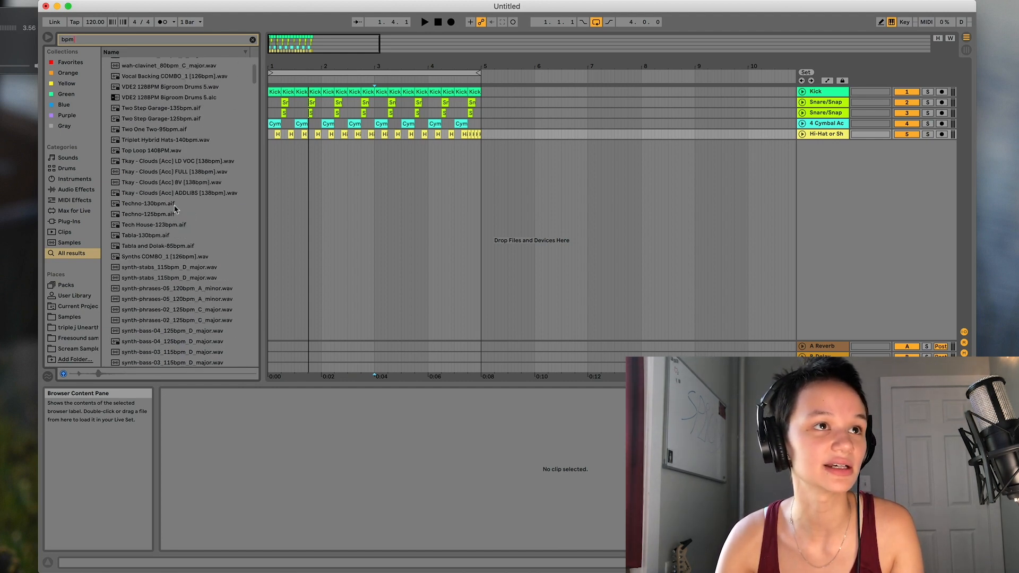
left_click(165, 109)
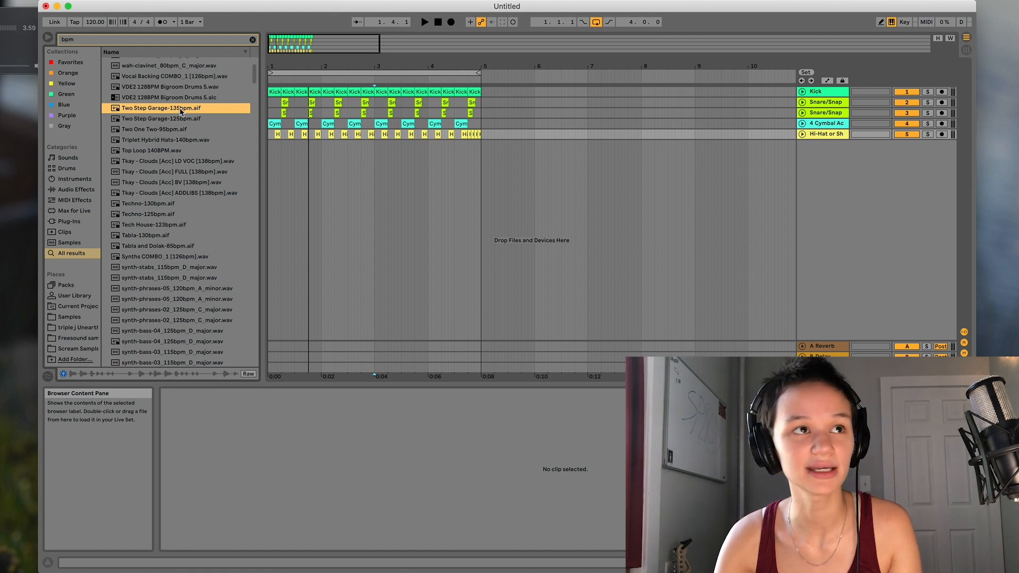
left_click_drag(181, 112, 269, 197)
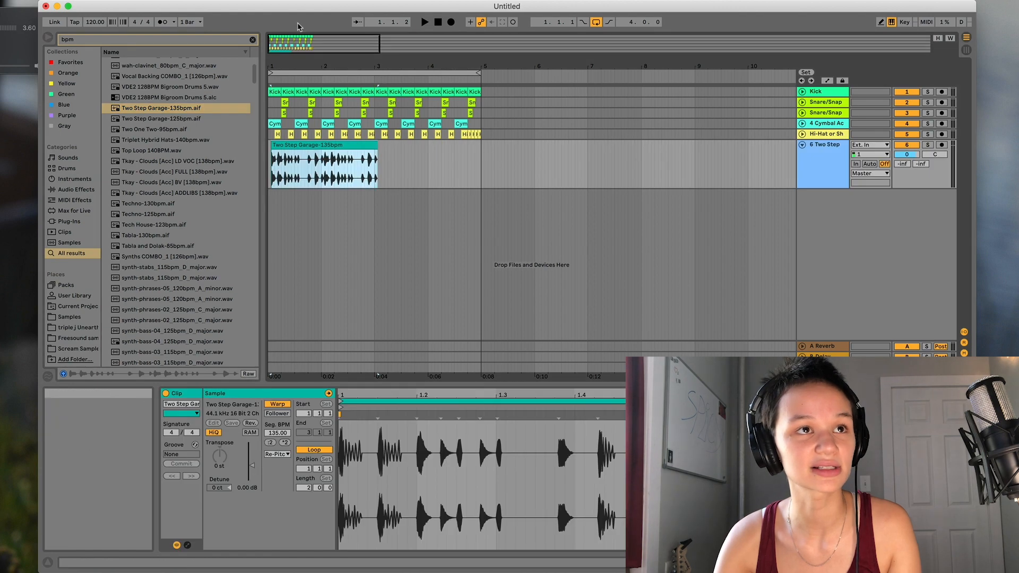
left_click_drag(298, 40, 283, 86)
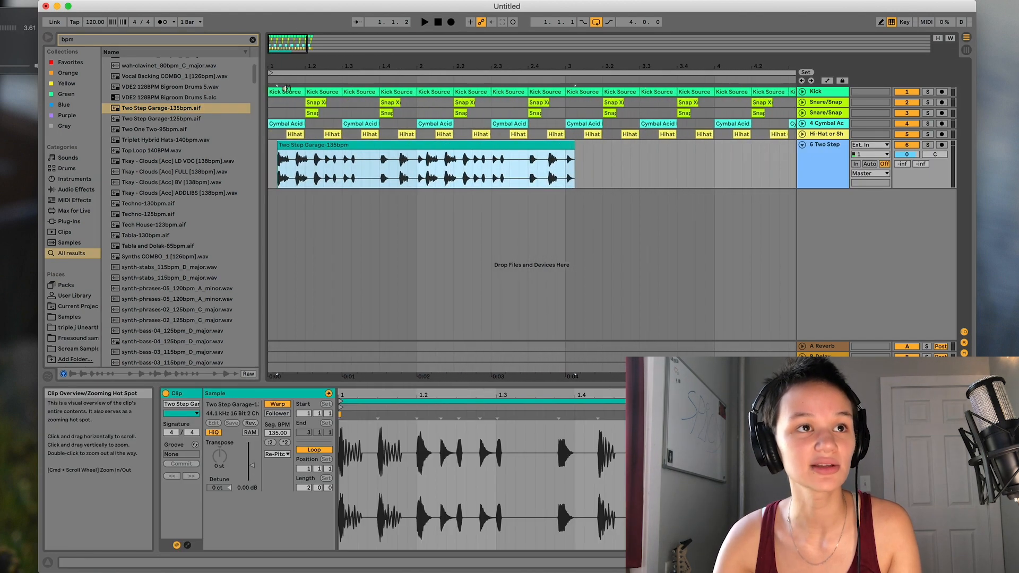
left_click_drag(340, 146, 319, 147)
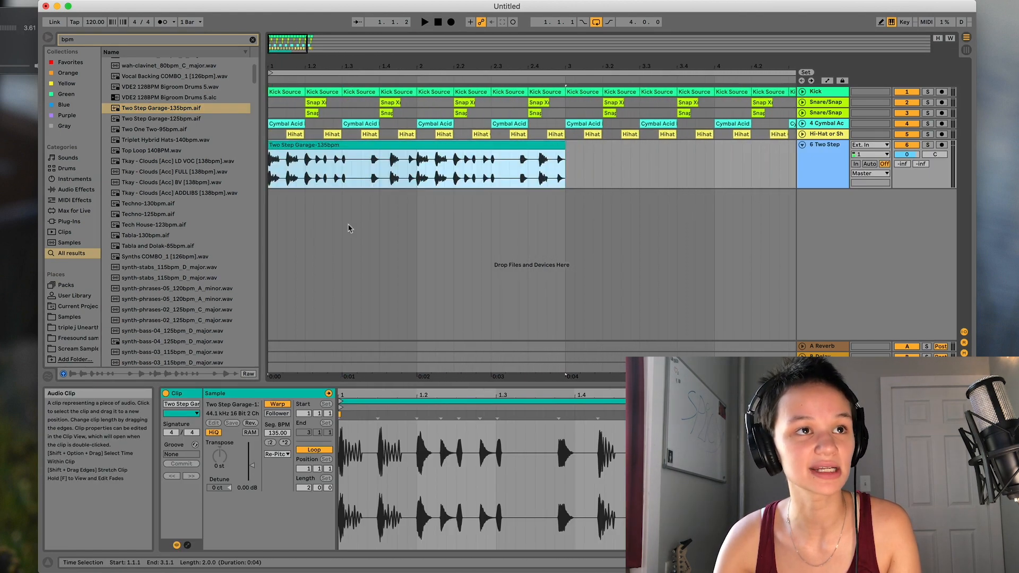
Step: Play the arrangement from 1.1.1, solo the Two Step track to hear the loop alone, and stop playback
left_click(277, 180)
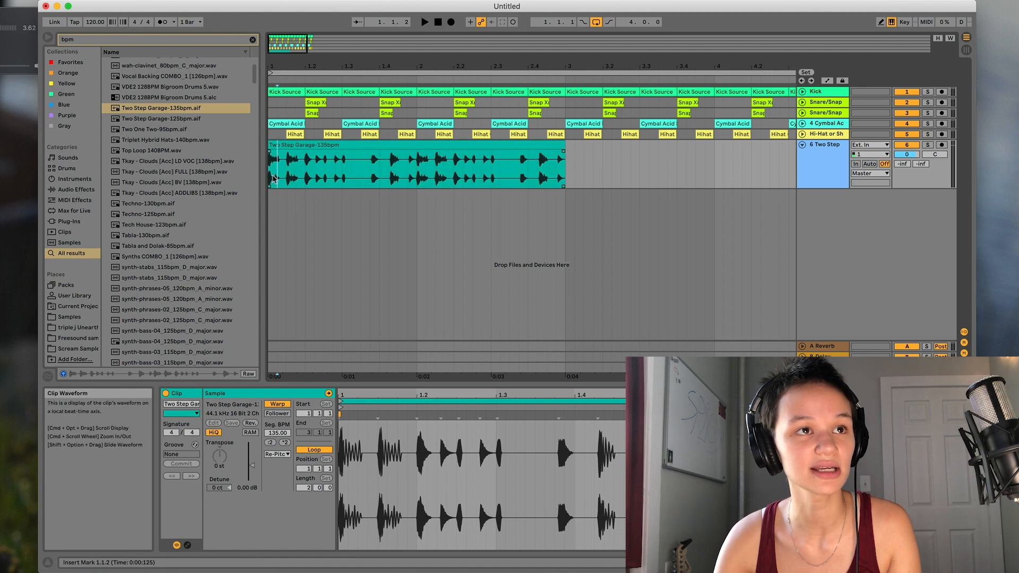
key("space")
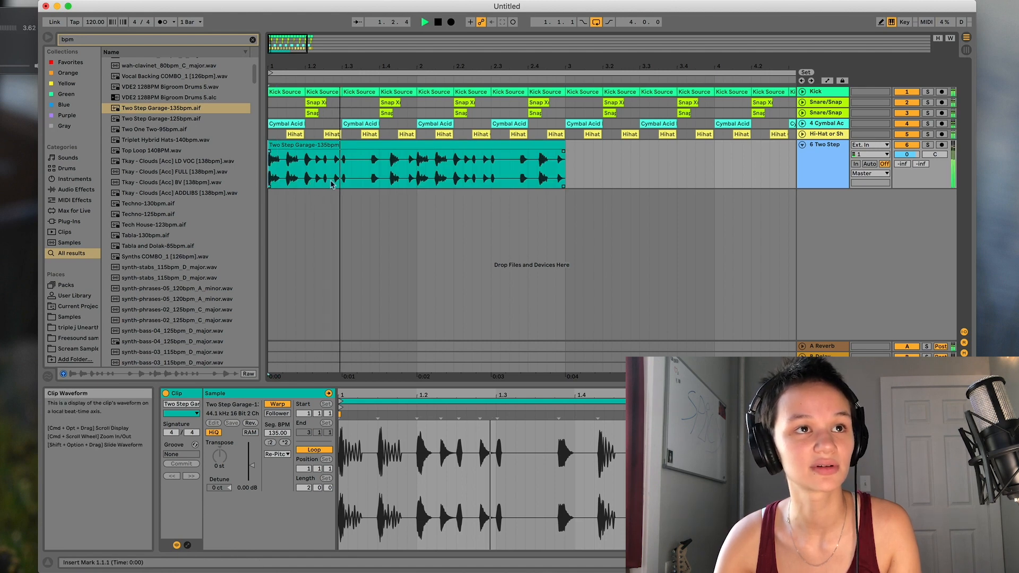
left_click(927, 145)
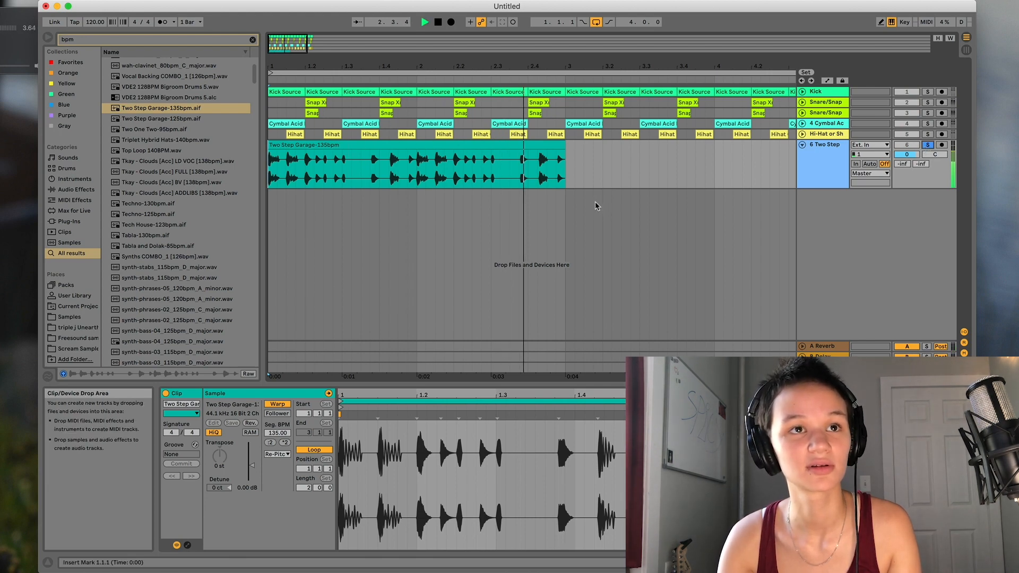
key("space")
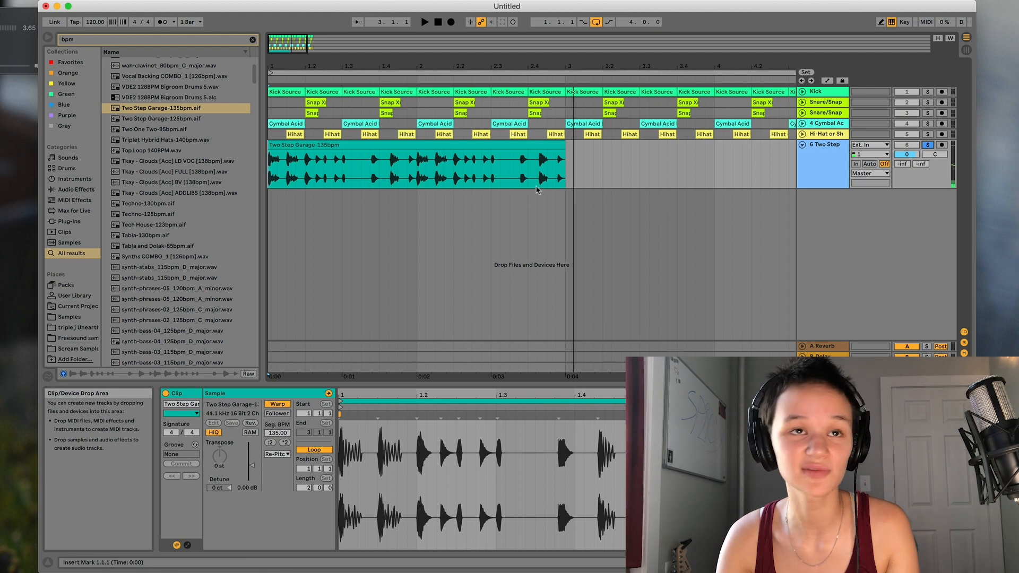
Step: Examine individual drum hits in the Two Step Garage clip's waveform by selecting short portions, and reselect the whole clip
left_click(552, 183)
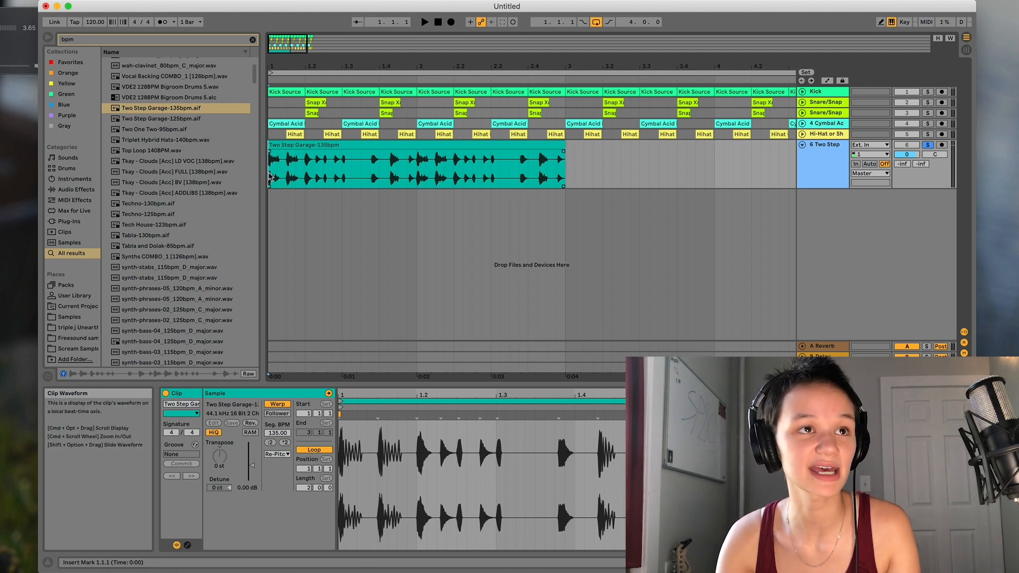
left_click_drag(270, 177, 277, 177)
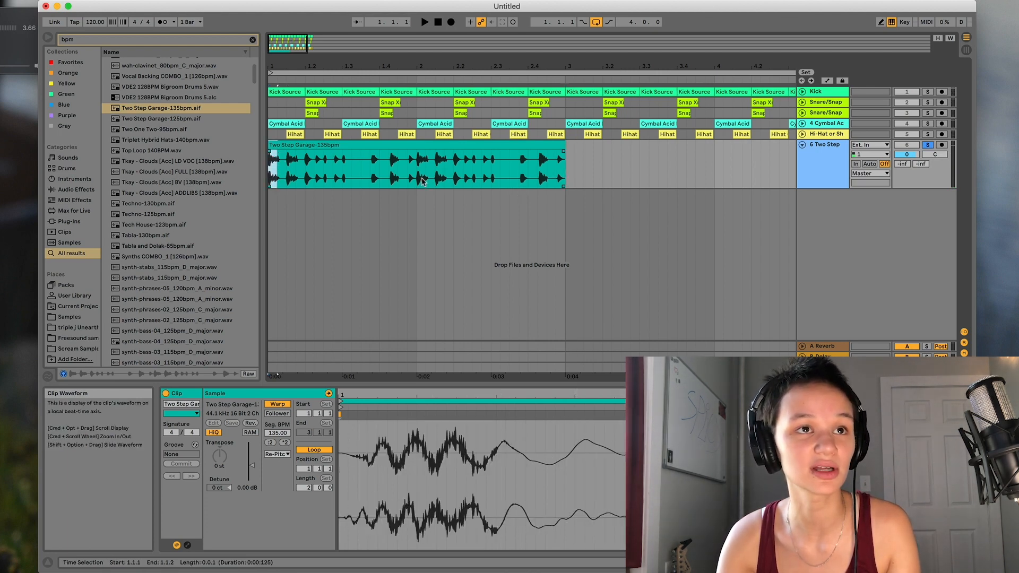
left_click_drag(418, 181, 437, 181)
left_click(342, 181)
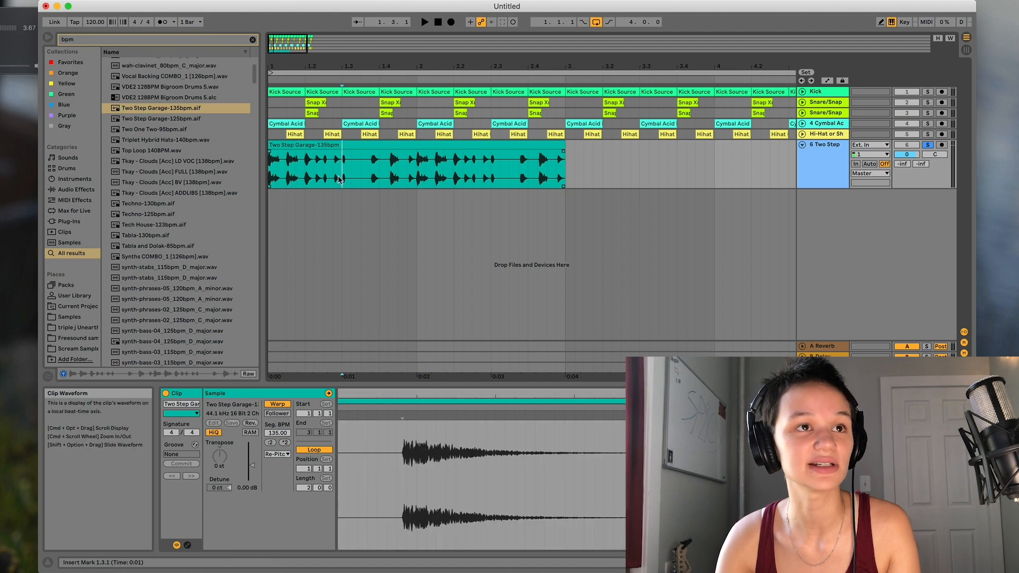
left_click(280, 145)
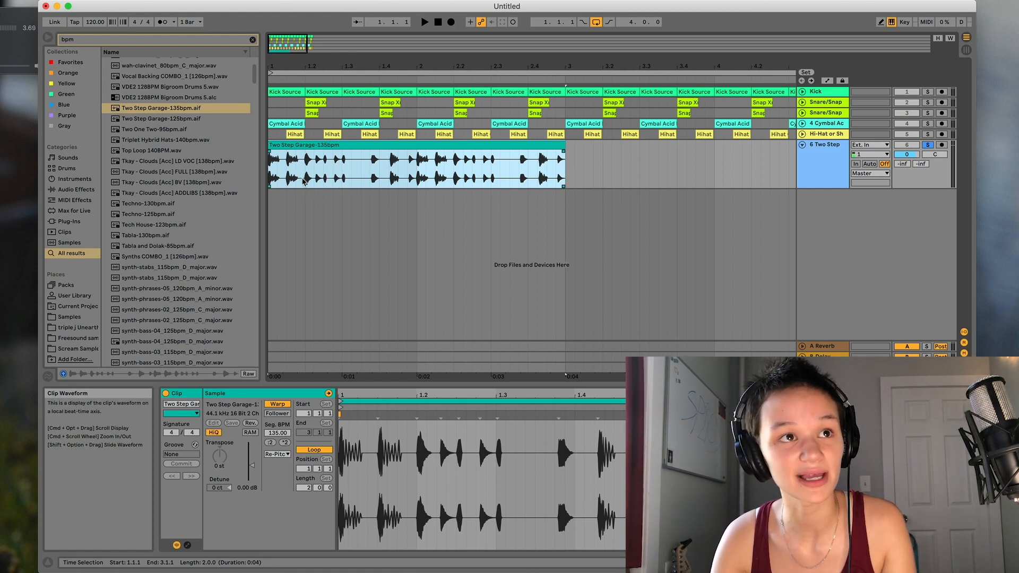
left_click_drag(304, 179, 341, 177)
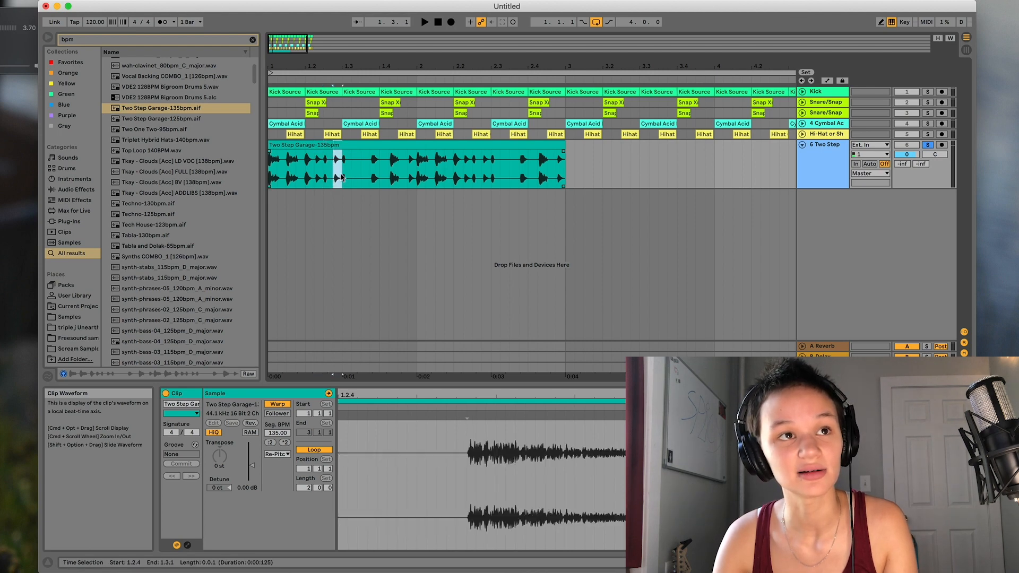
double_click(348, 181)
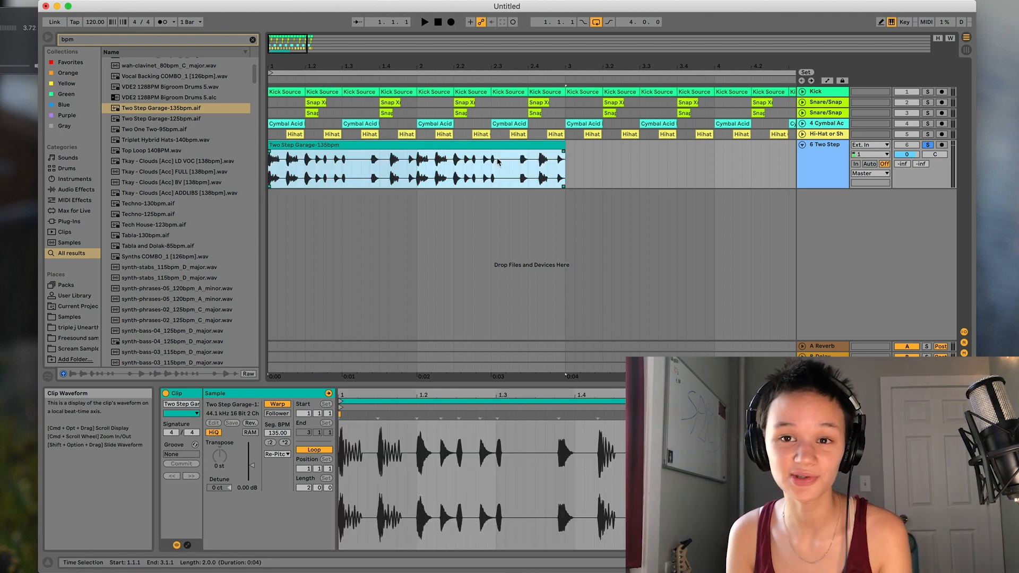